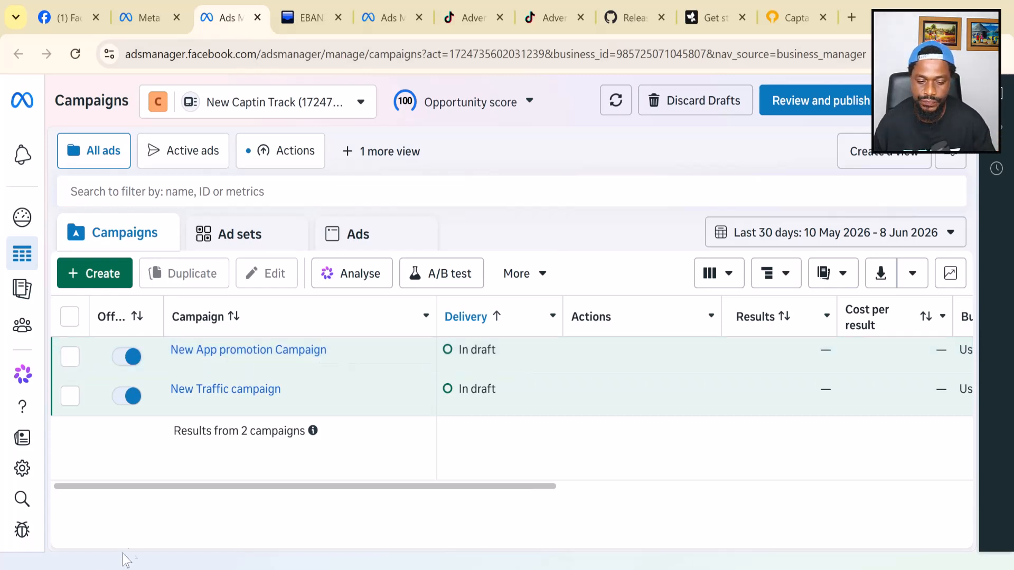
- Delete the two draft campaigns, New App promotion Campaign and New Traffic campaign
click(68, 359)
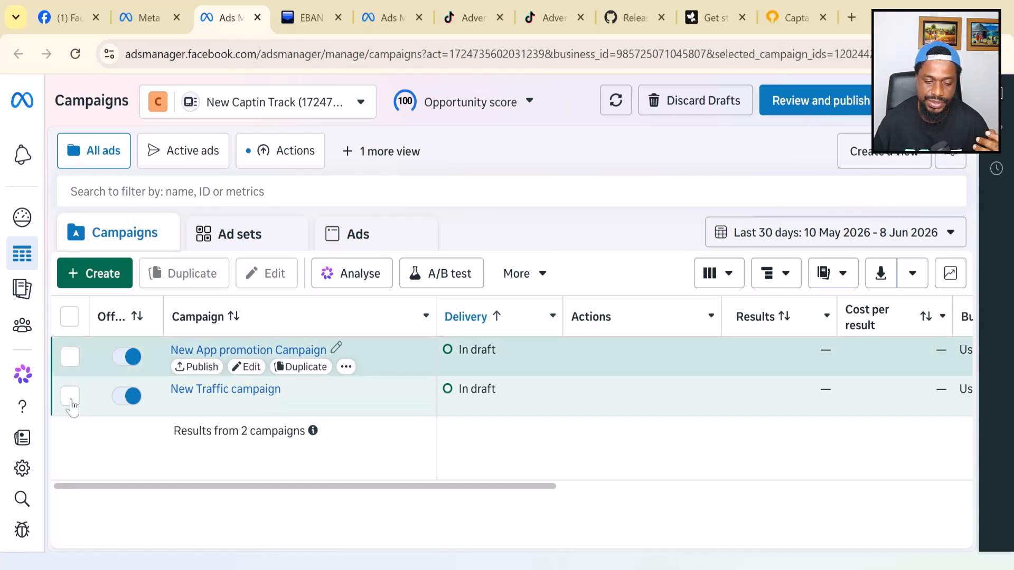
click(71, 397)
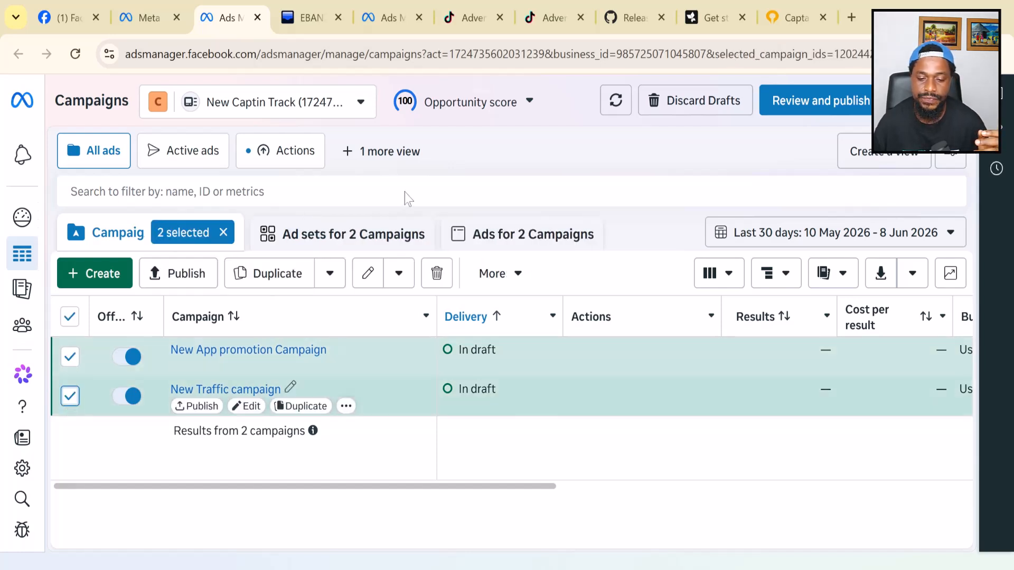
click(437, 273)
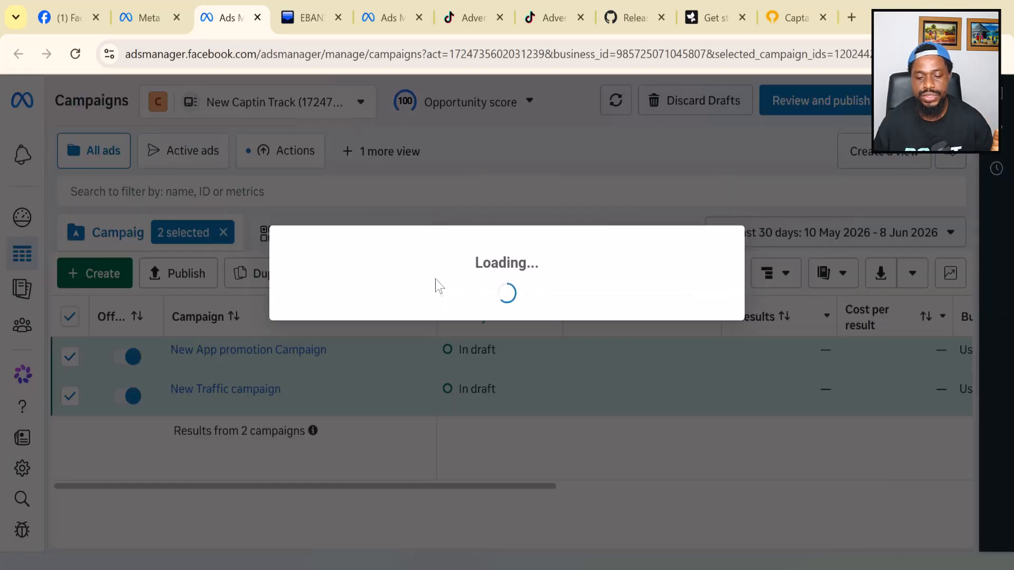
click(641, 311)
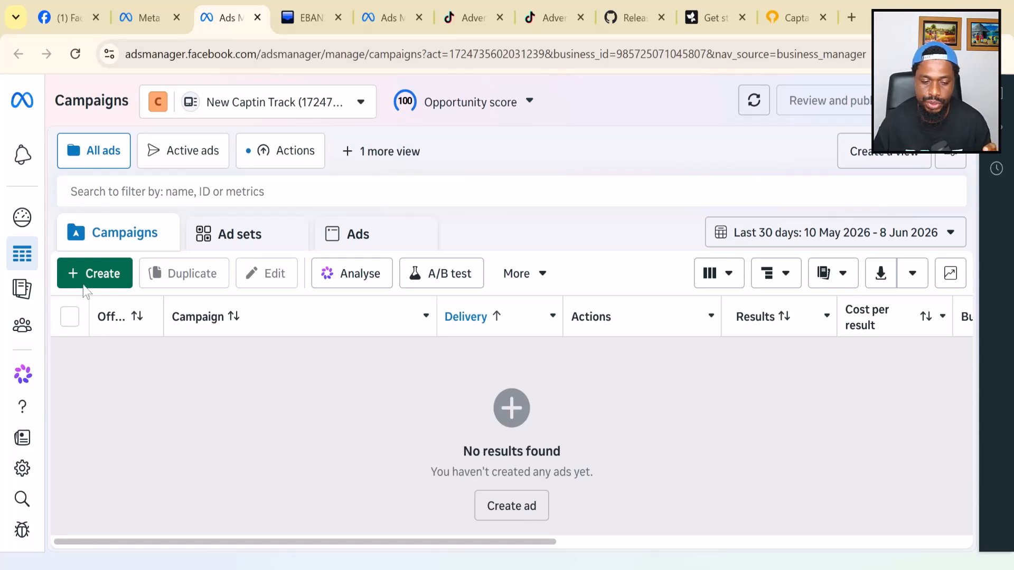
- Create a new Auction campaign with the App promotion objective and dismiss the campaign setup notice
click(95, 284)
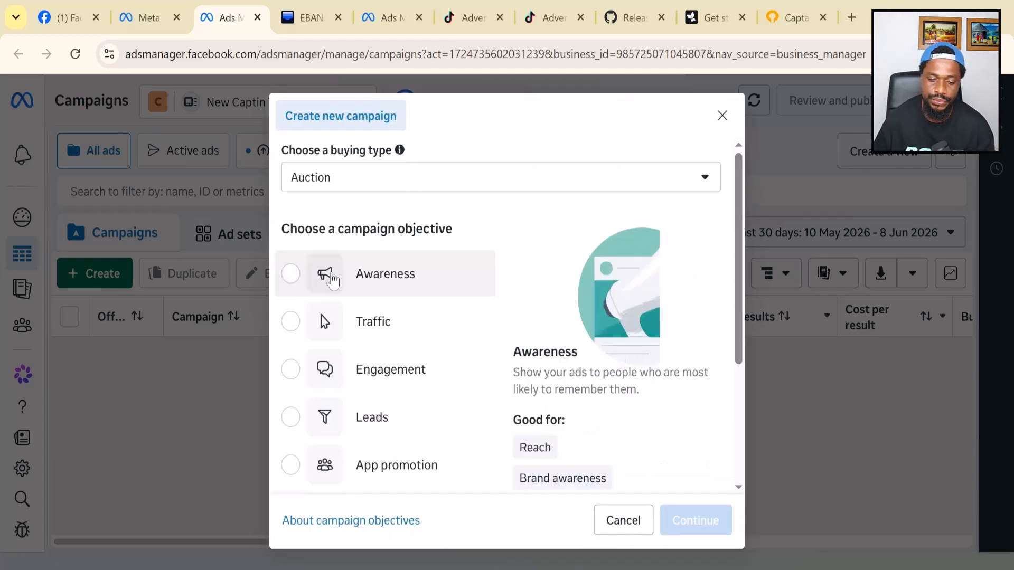
scroll(333, 338, down, 2)
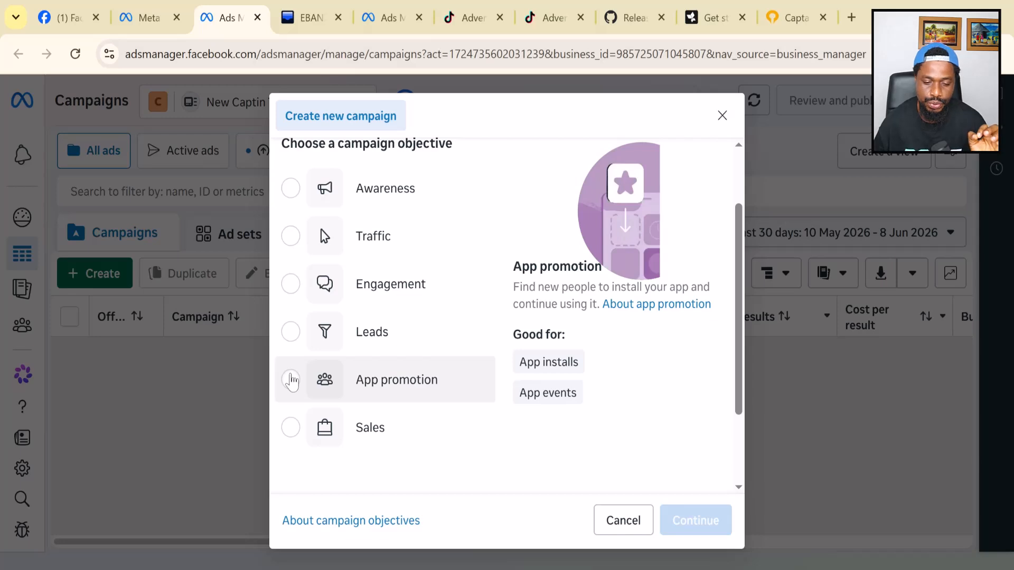
click(291, 380)
scroll(486, 366, down, 2)
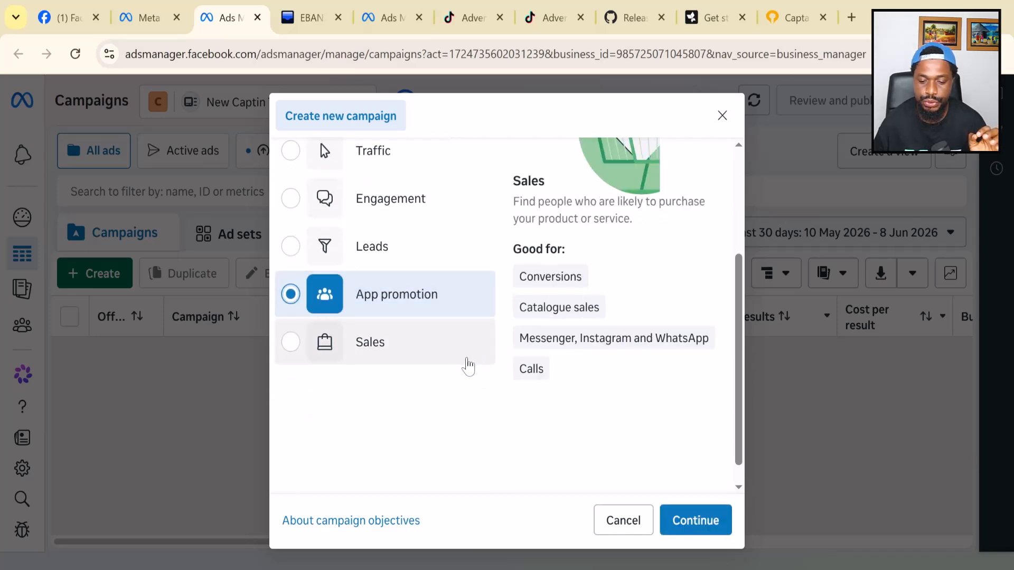
mouse_move(576, 282)
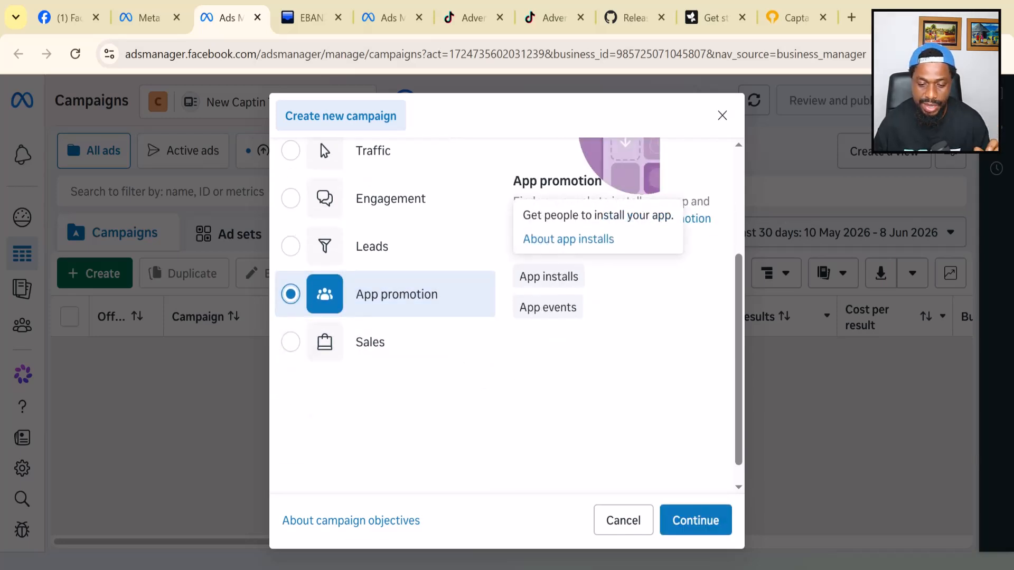
mouse_move(570, 307)
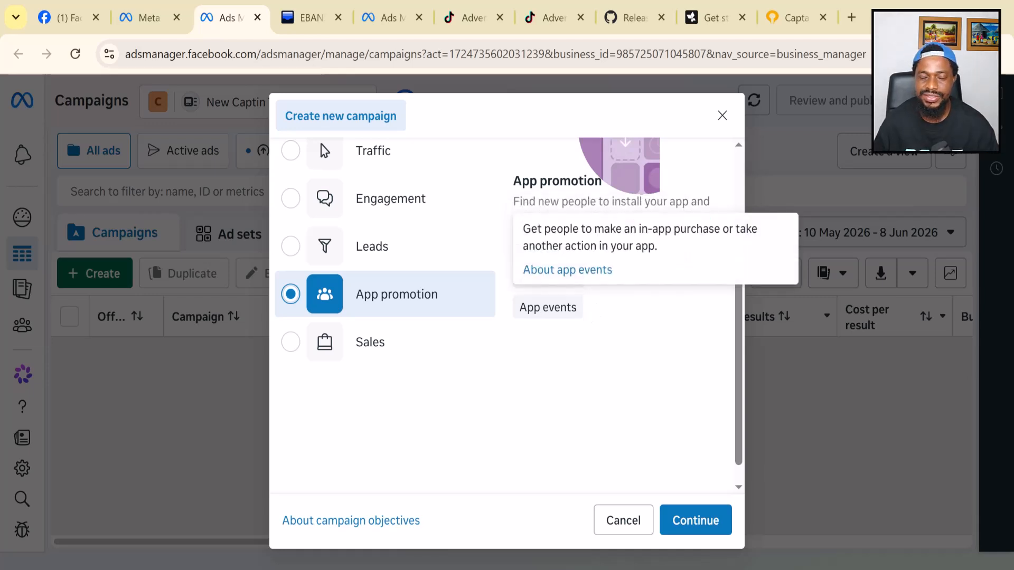
click(693, 521)
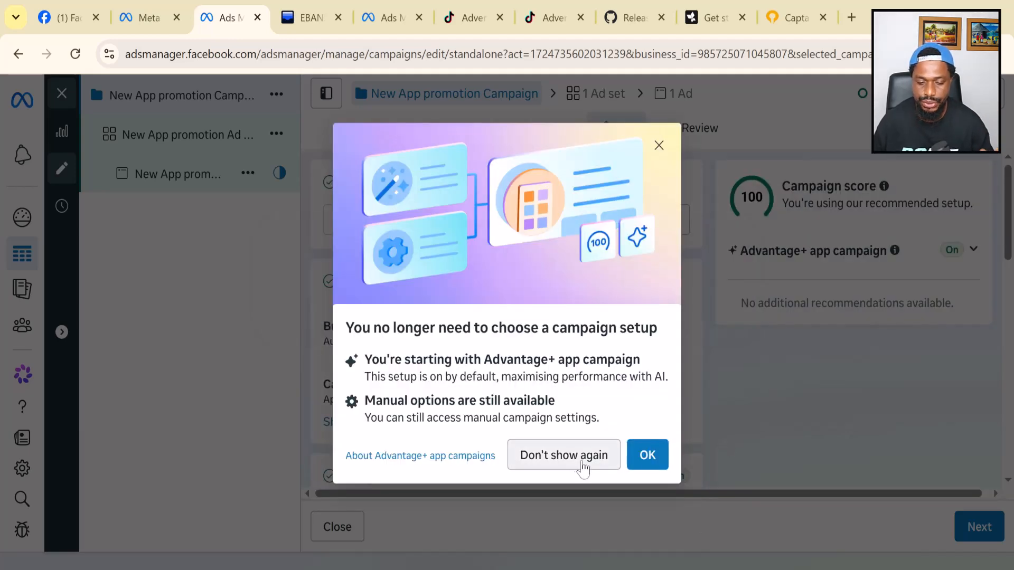
click(654, 457)
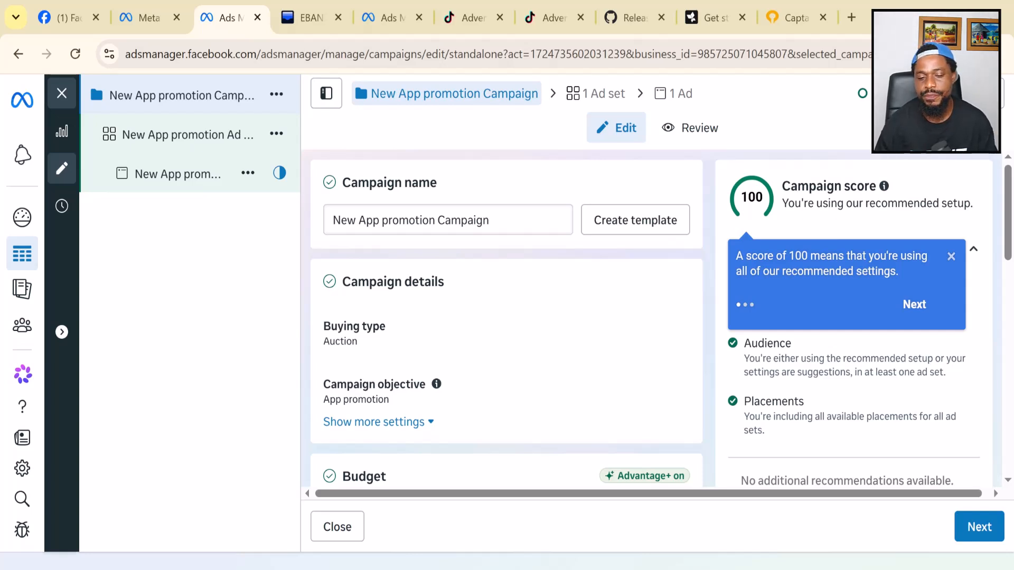
- Switch the campaign's budget strategy to Ad set budget and disable sharing budget with other ad sets
scroll(418, 245, down, 3)
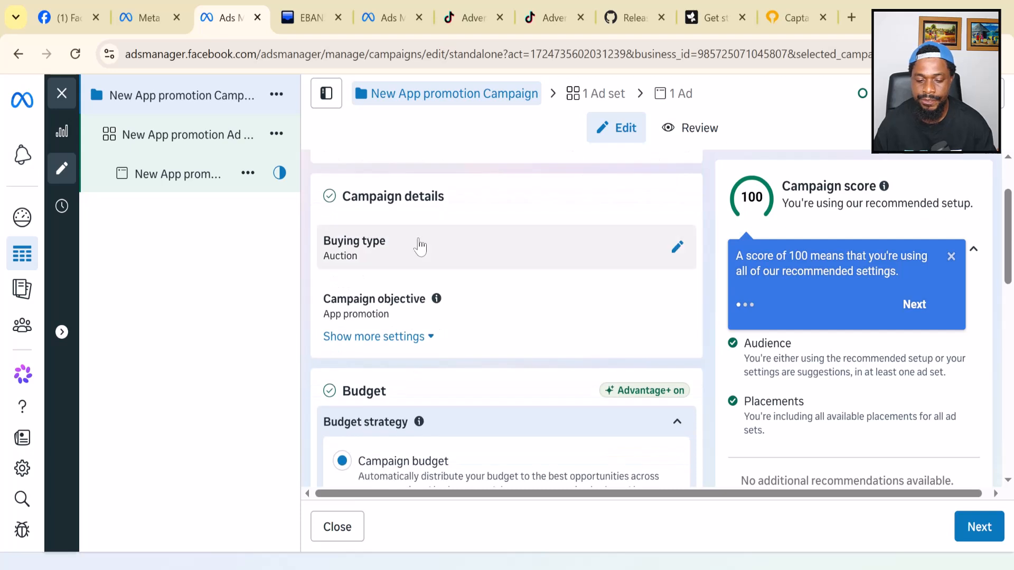
scroll(418, 245, down, 2)
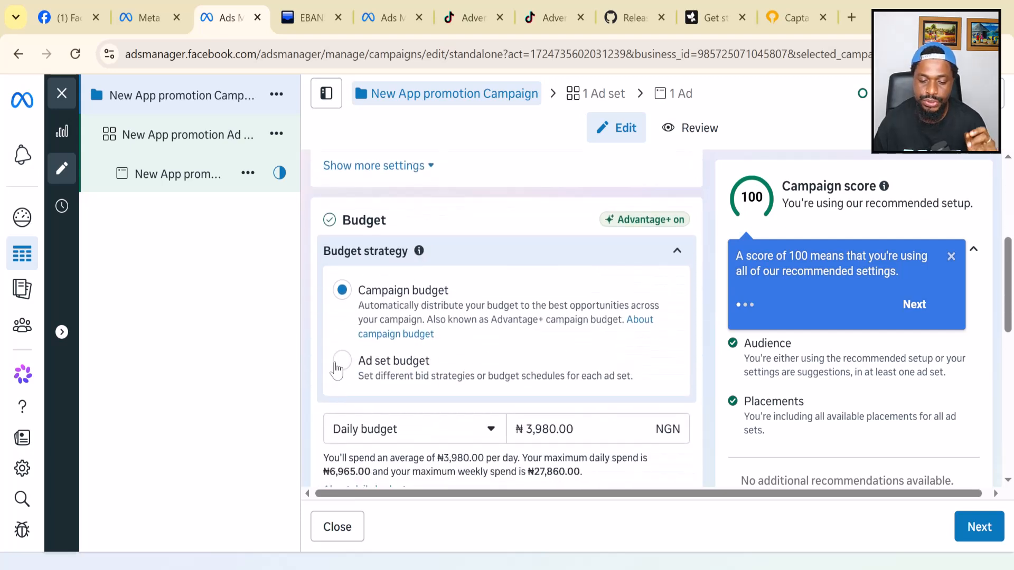
click(341, 362)
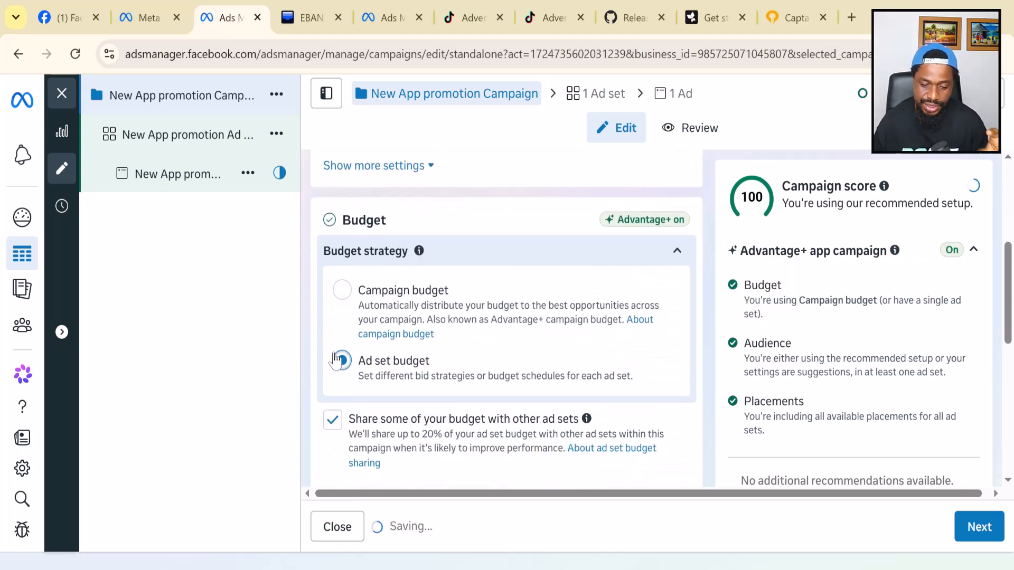
scroll(362, 323, down, 2)
scroll(362, 323, down, 2)
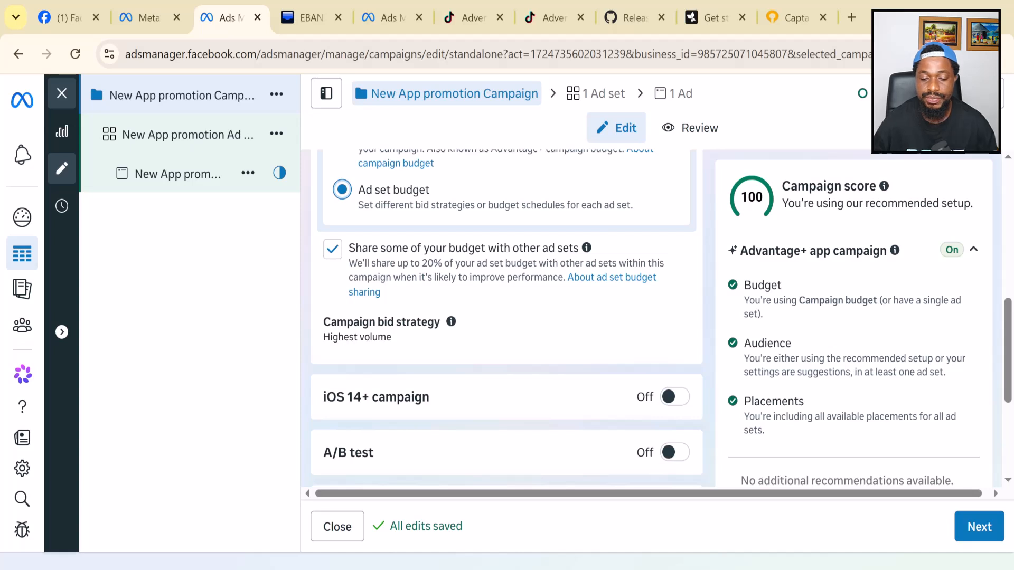
click(332, 249)
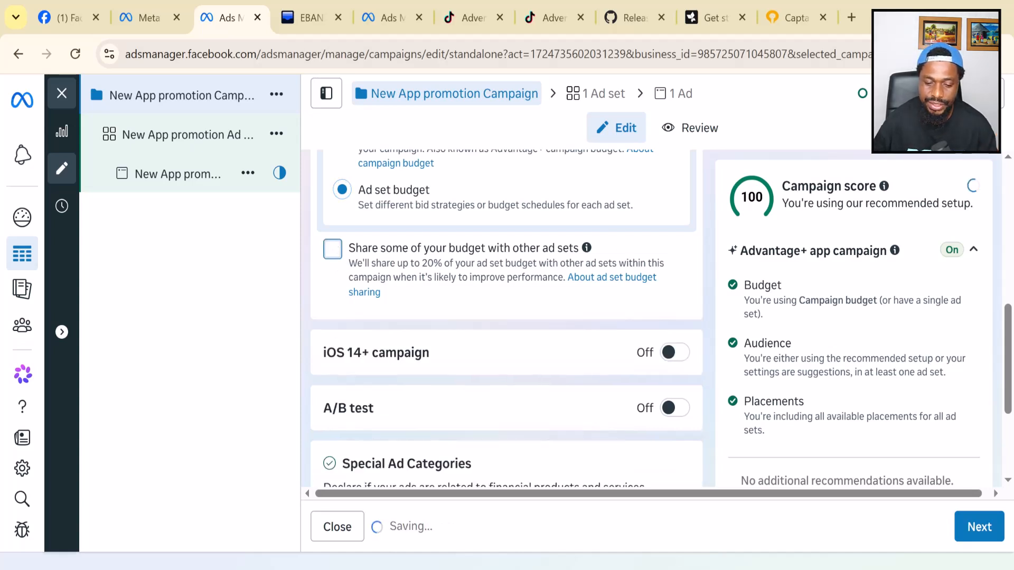
- Turn on the iOS 14+ campaign option and try to choose CaptainTrack AD as the app to promote
scroll(459, 290, down, 2)
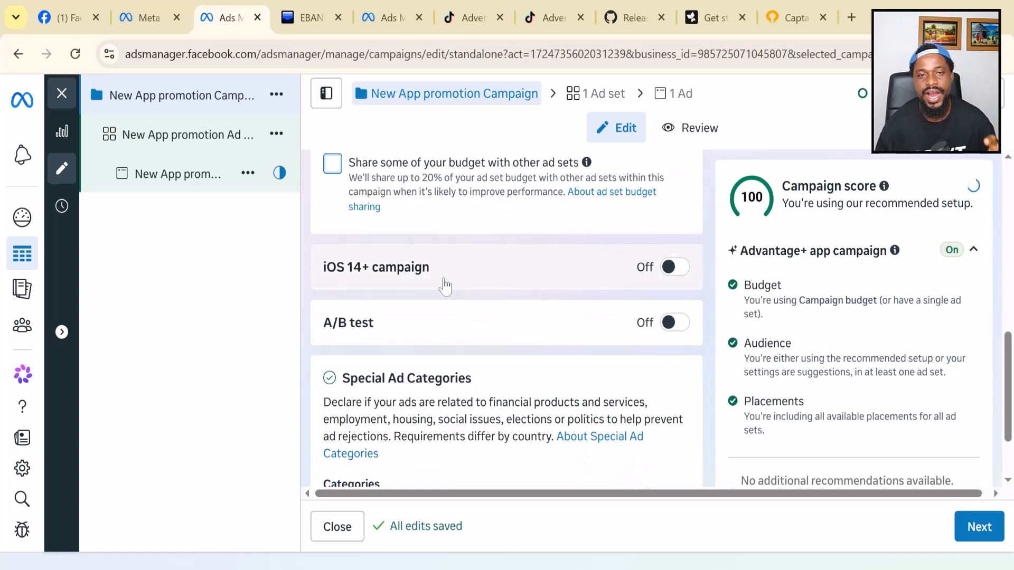
mouse_move(445, 286)
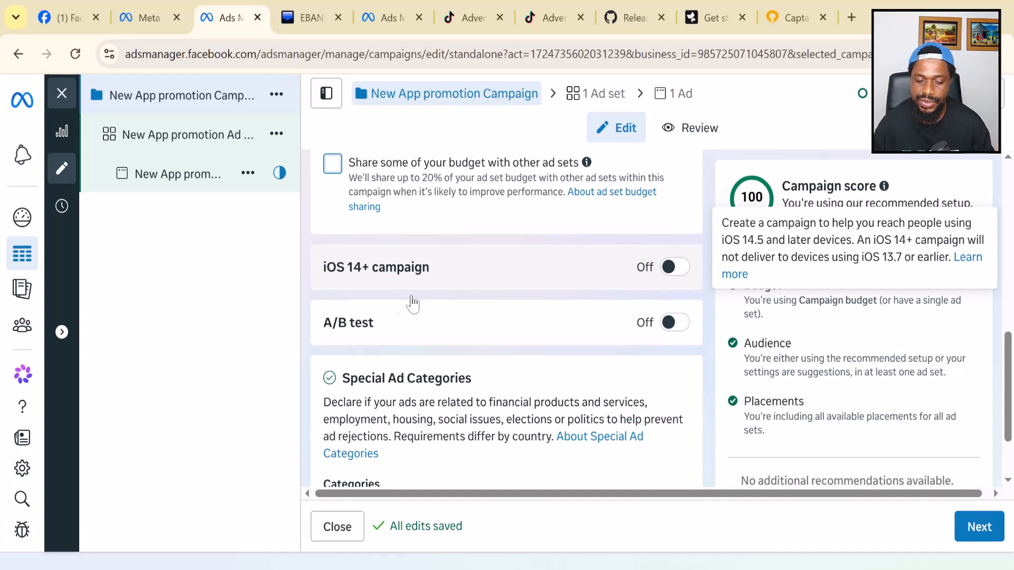
click(686, 272)
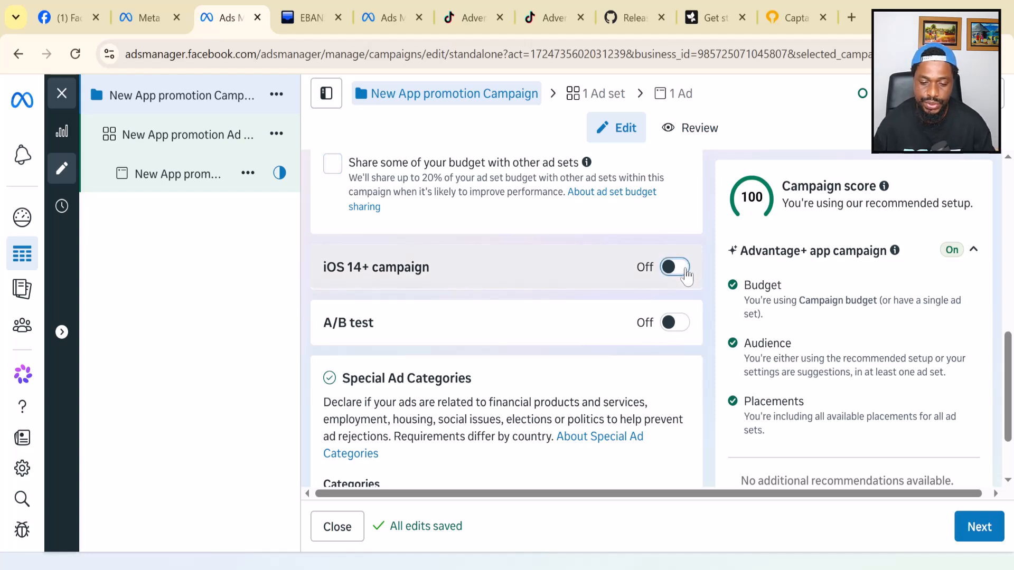
click(686, 272)
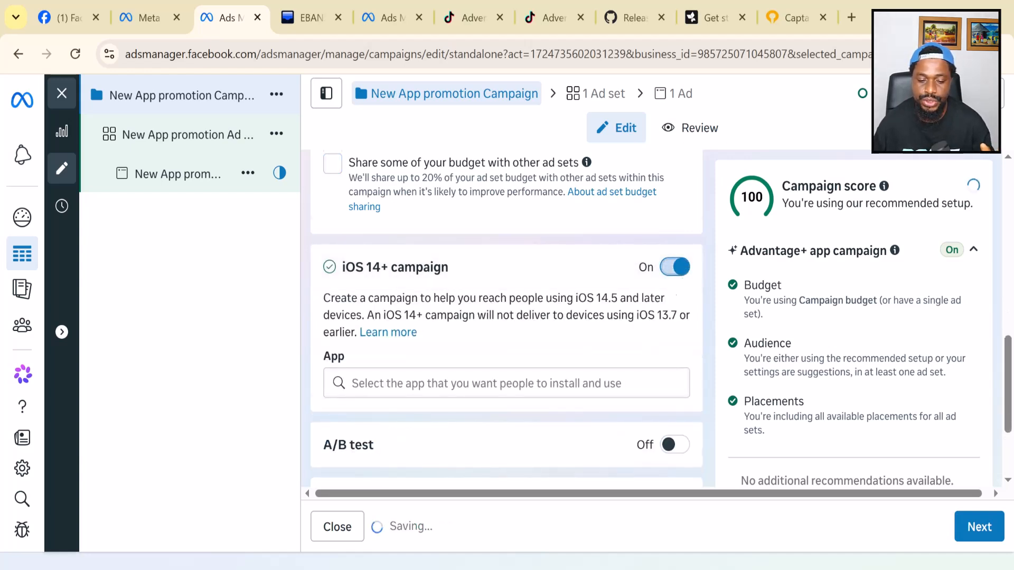
scroll(405, 322, down, 1)
click(448, 298)
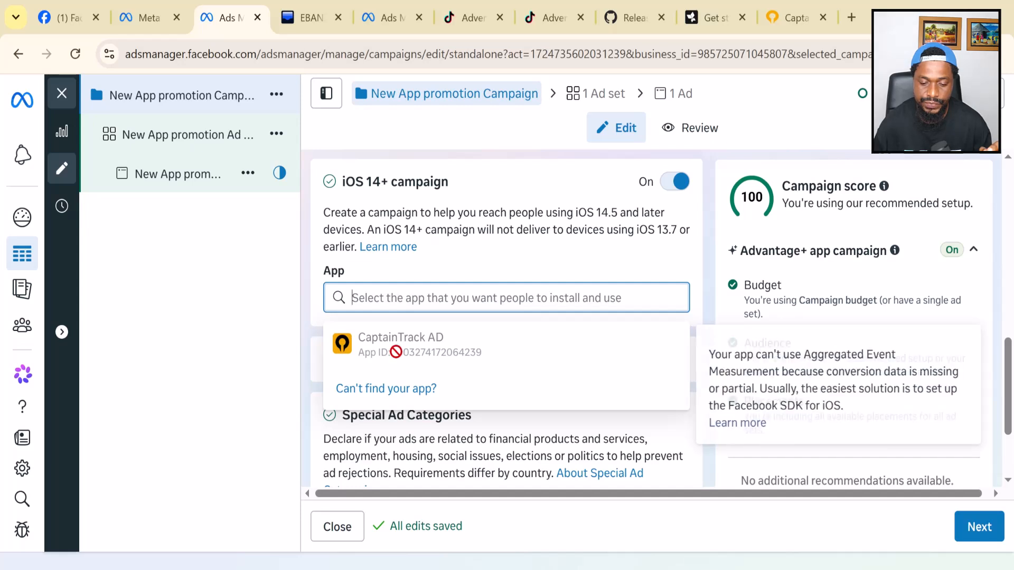
click(396, 351)
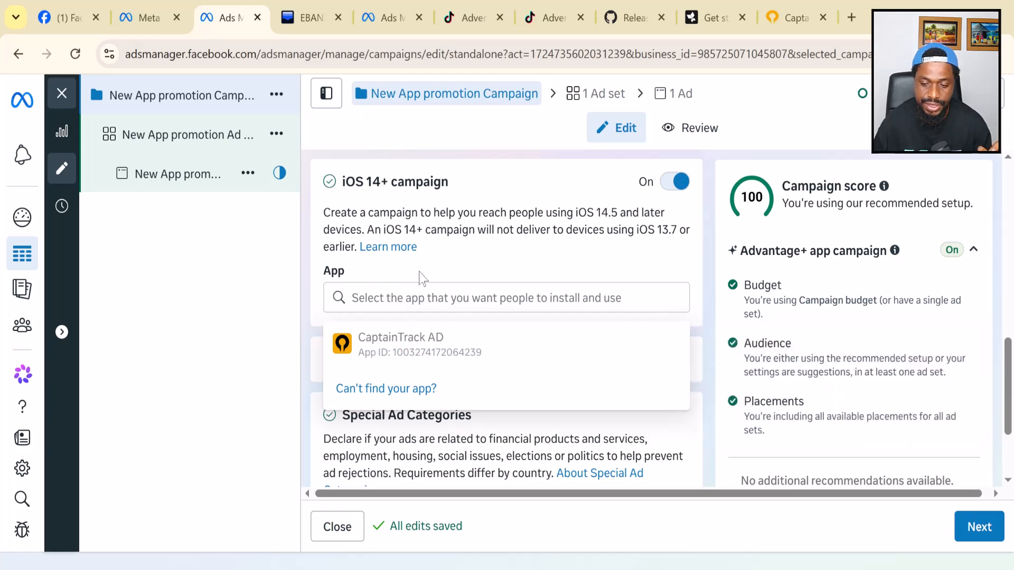
scroll(419, 276, up, 2)
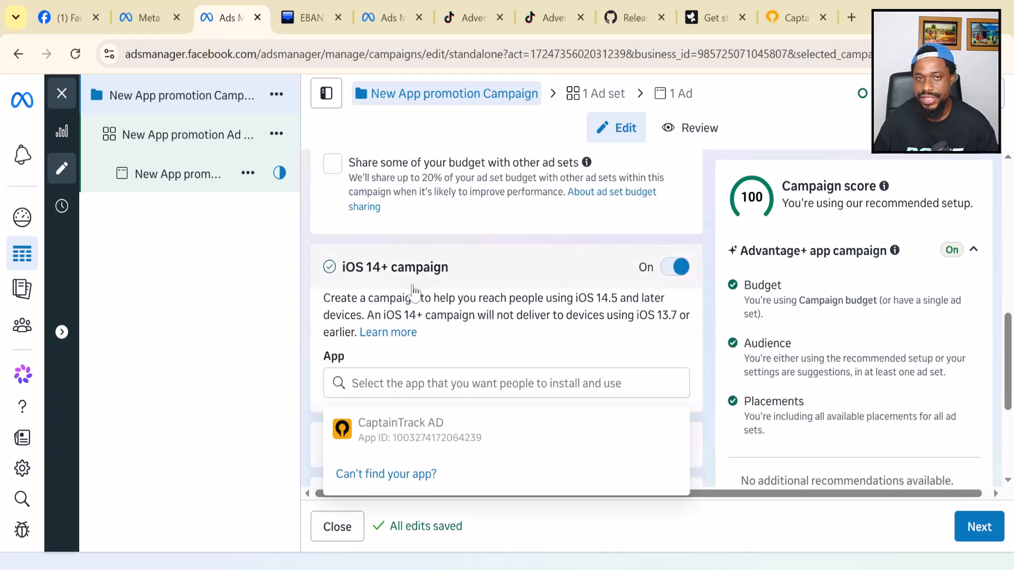
scroll(417, 294, down, 2)
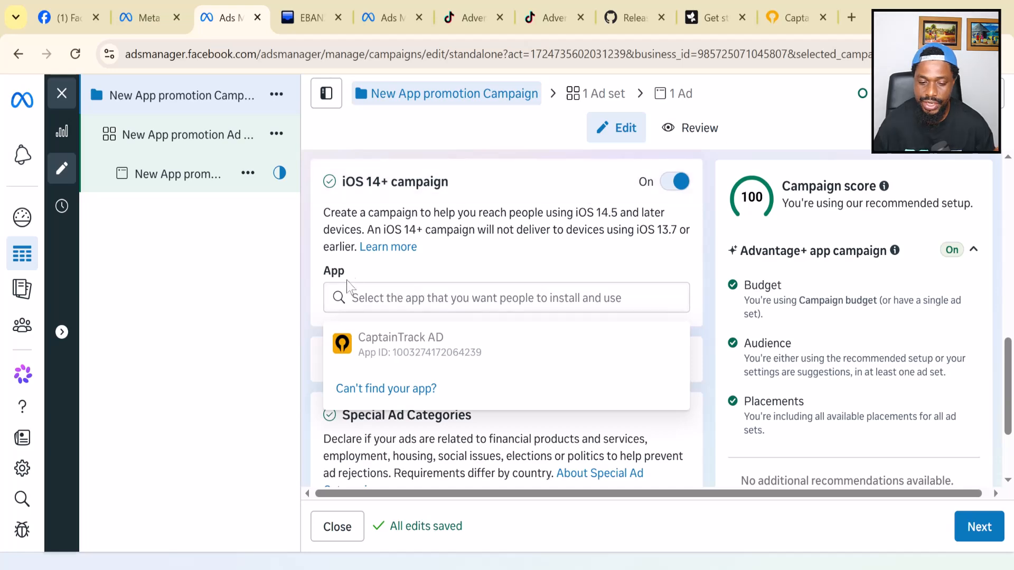
- Examine the available Special Ad Categories without declaring one for the campaign
scroll(414, 254, up, 5)
scroll(430, 328, down, 6)
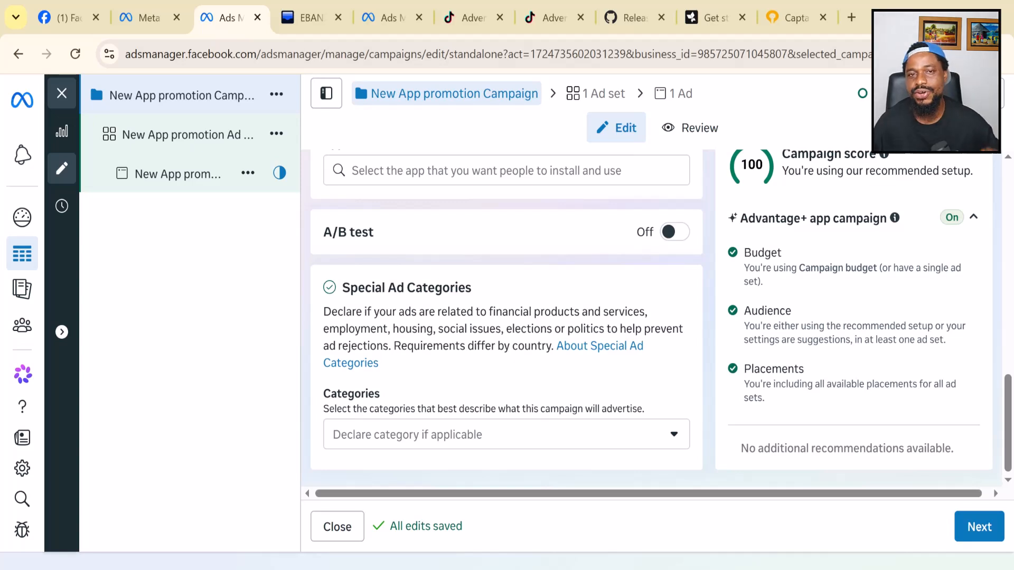
click(561, 442)
scroll(495, 268, down, 3)
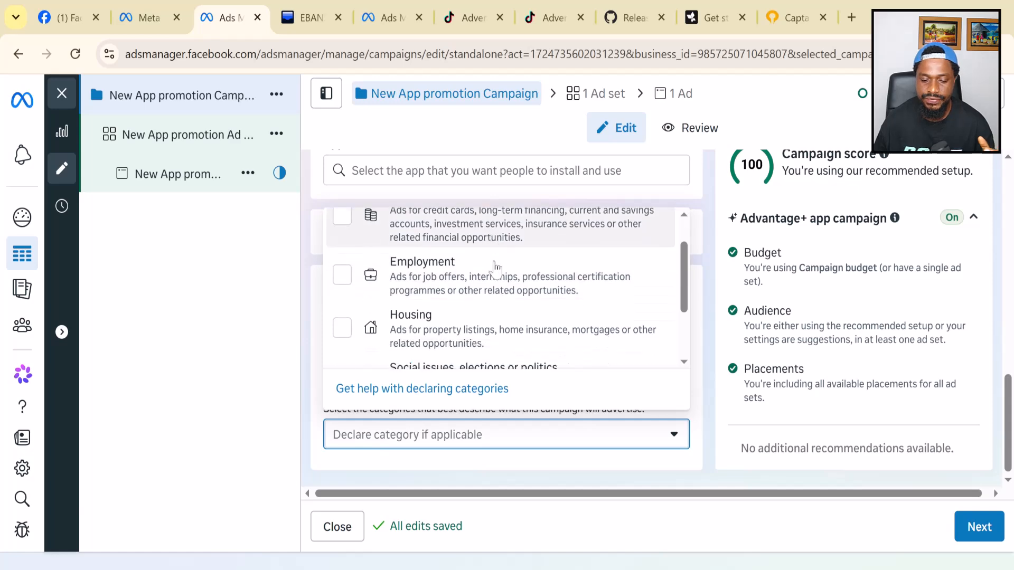
scroll(495, 267, up, 3)
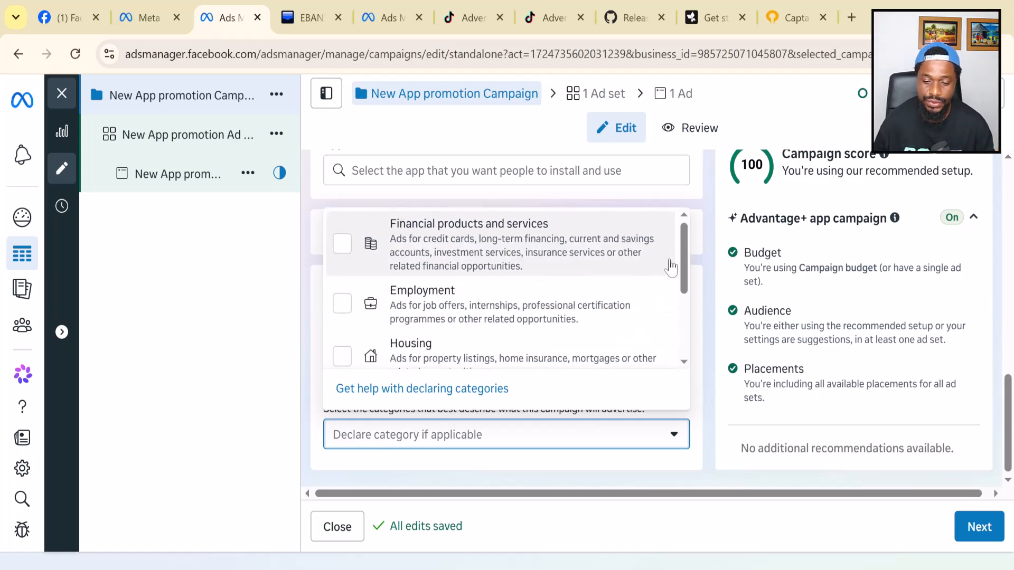
click(691, 270)
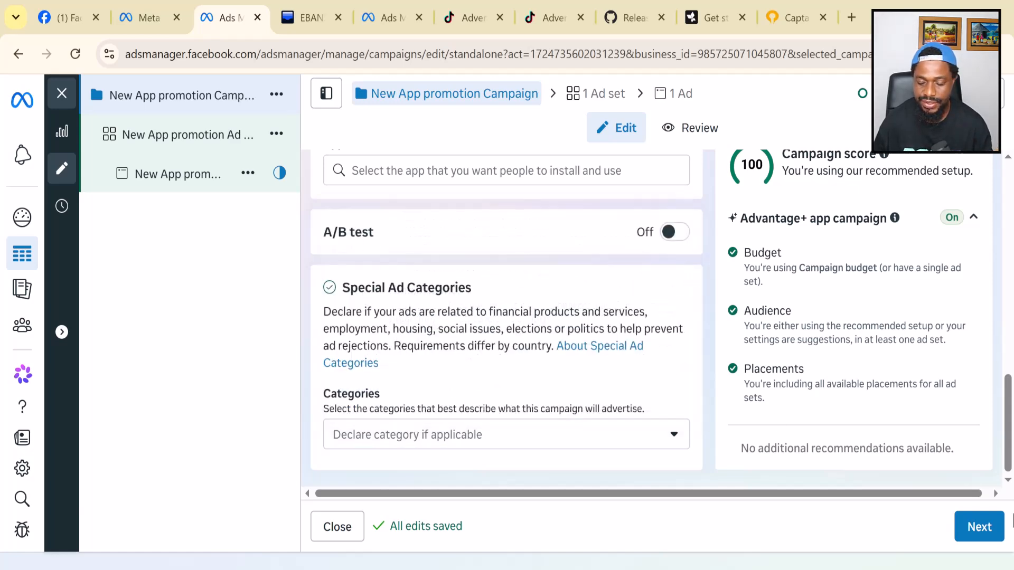
- Review the ad set's app promotion and performance goal settings, then return to the campaign-level settings
scroll(887, 351, up, 3)
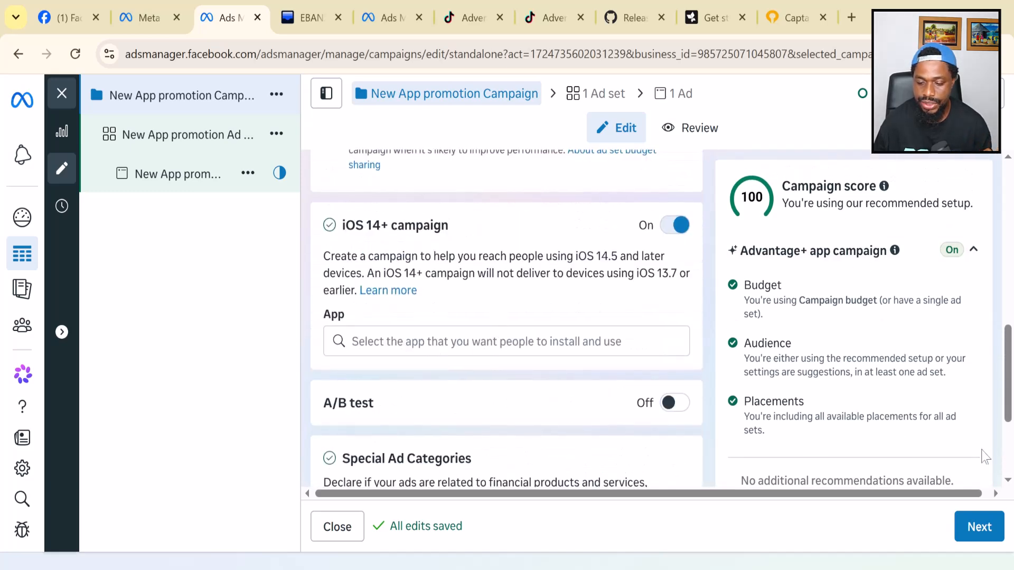
click(975, 539)
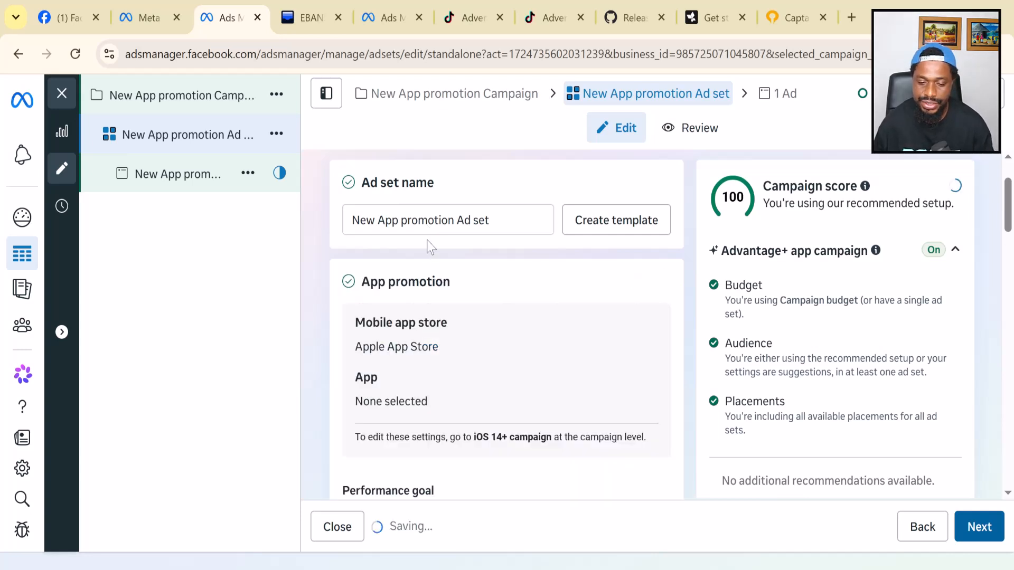
scroll(427, 241, down, 1)
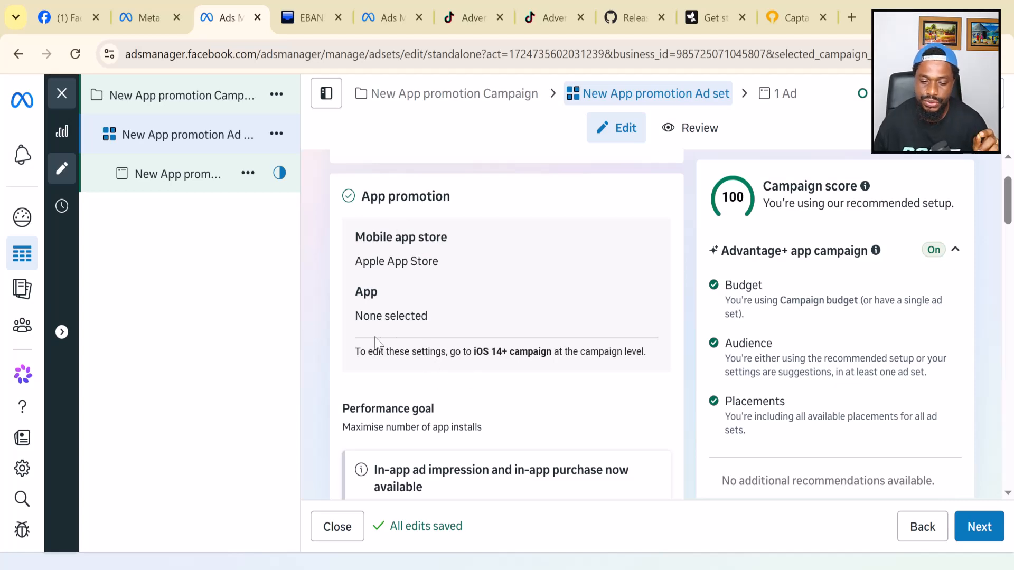
scroll(369, 328, down, 6)
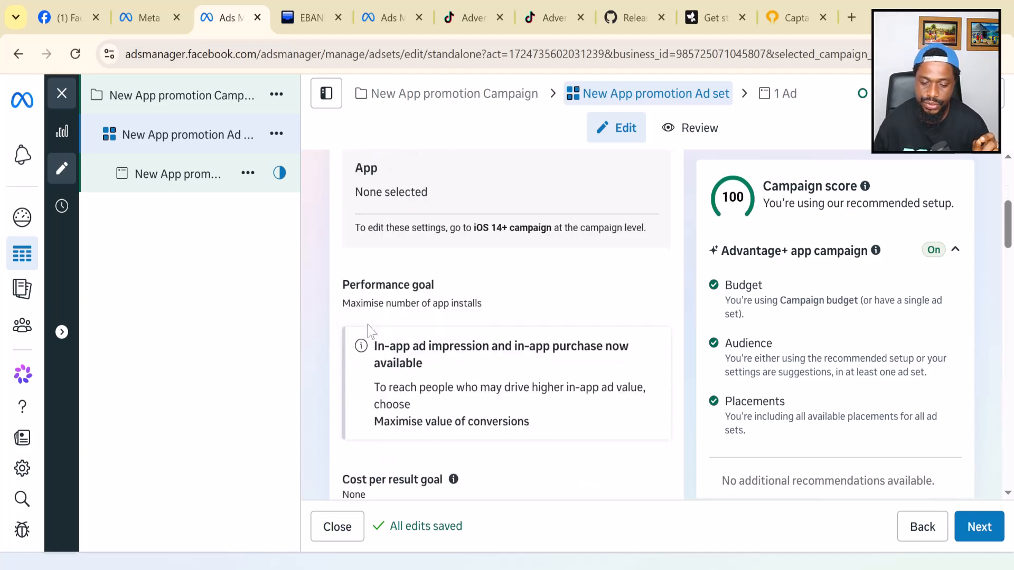
scroll(372, 330, up, 3)
scroll(412, 335, up, 2)
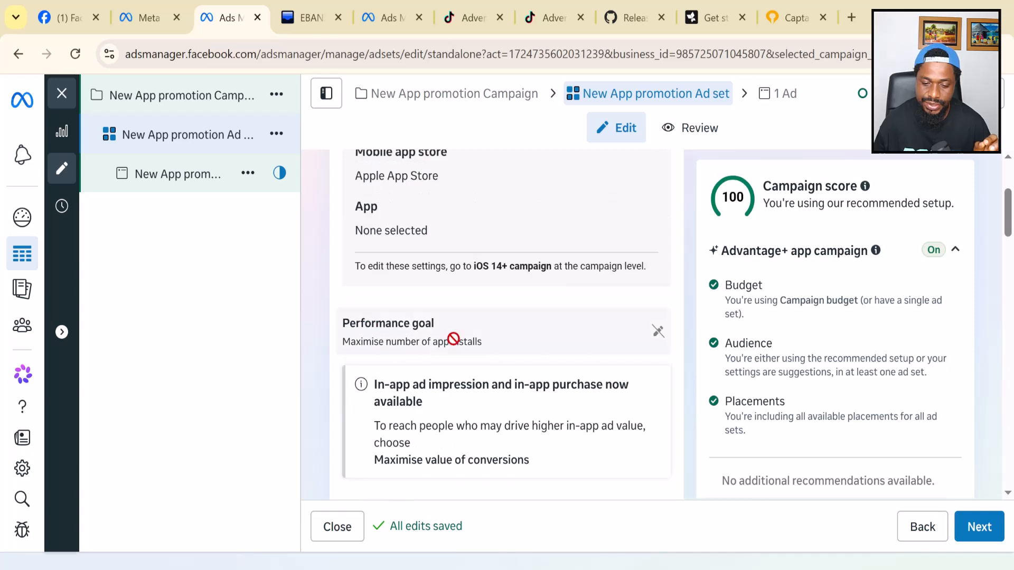
scroll(384, 287, up, 2)
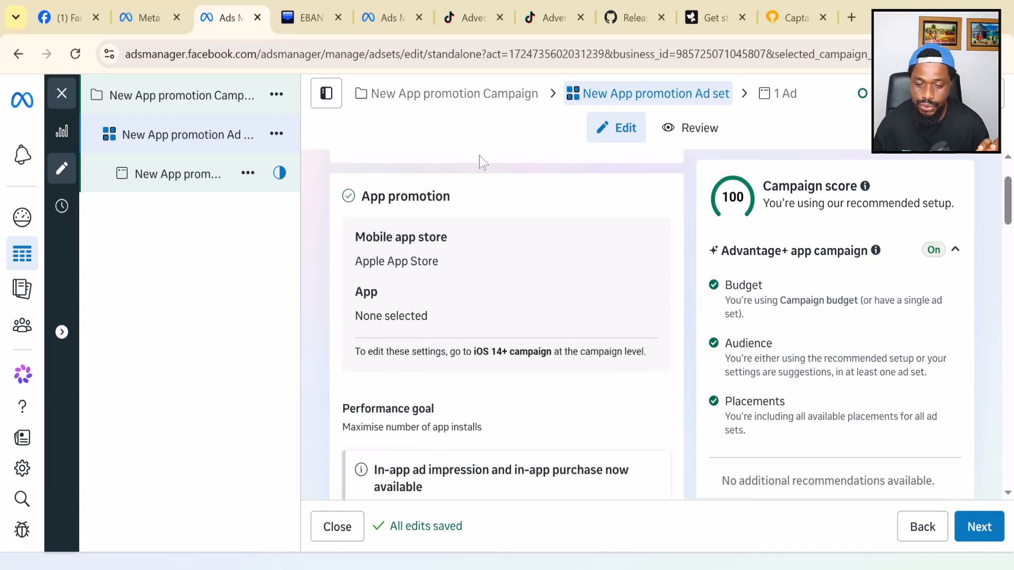
click(467, 105)
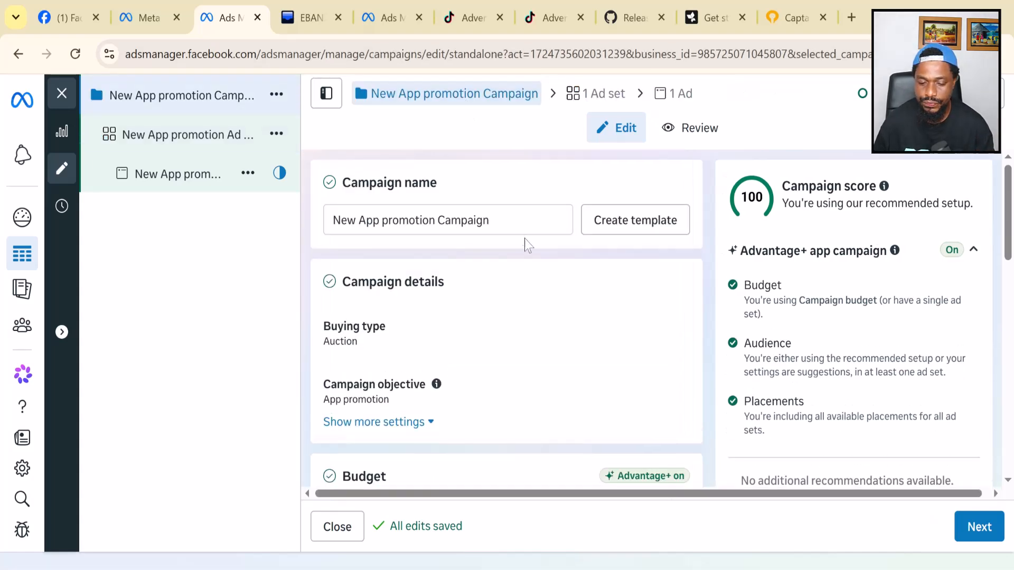
- Turn off the iOS 14+ campaign option in the campaign-level settings
scroll(507, 253, down, 3)
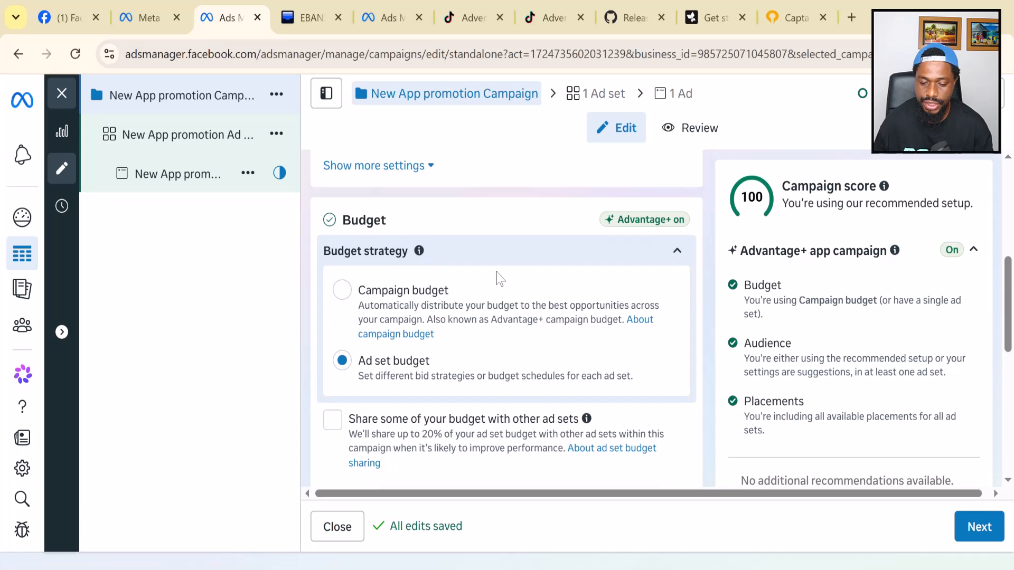
scroll(496, 271, down, 3)
scroll(496, 272, up, 1)
scroll(496, 271, down, 1)
scroll(499, 279, down, 2)
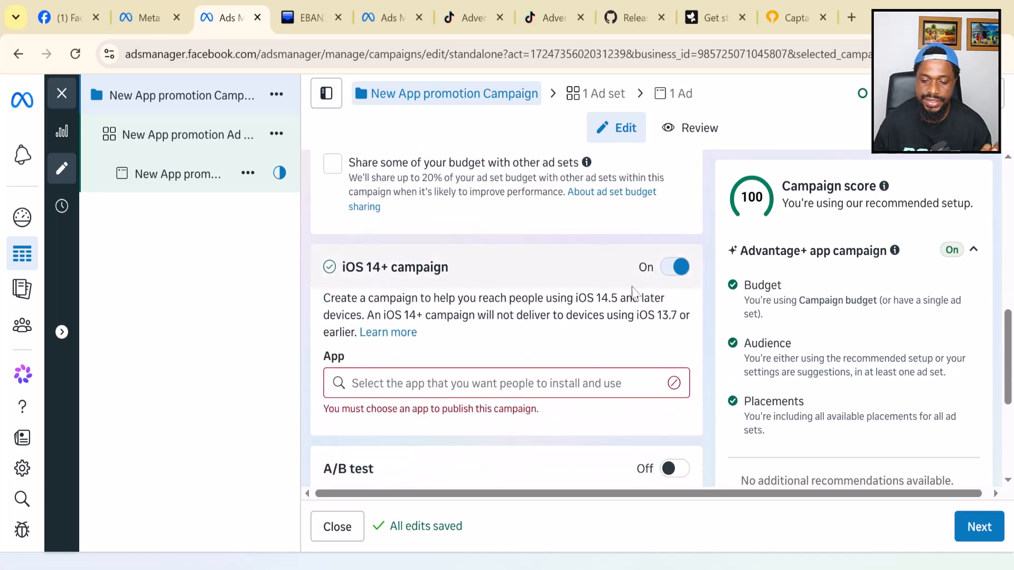
click(676, 268)
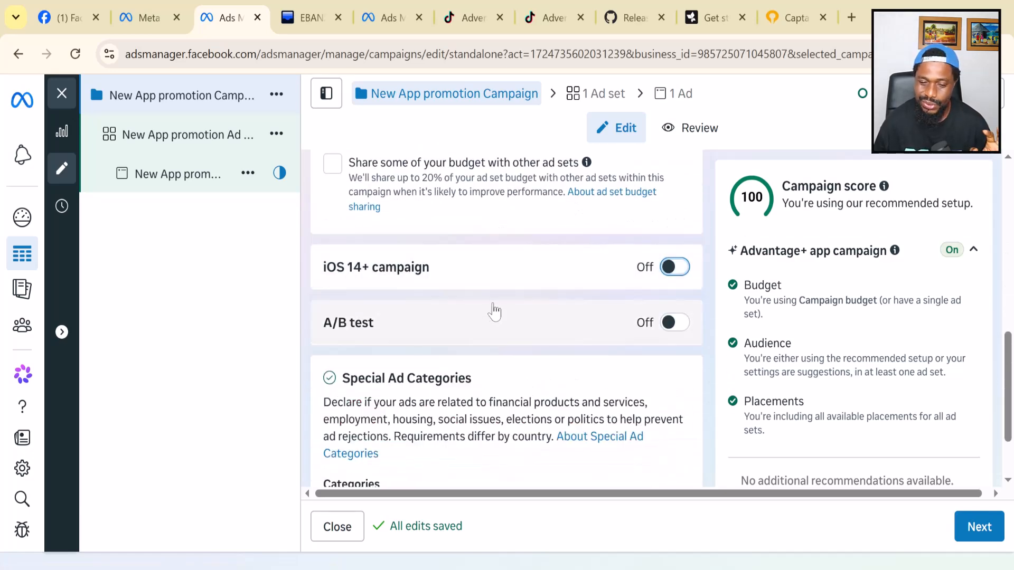
- Open the ad set's settings and choose CaptainTrack AD as the app to promote from the Google Play Store
scroll(494, 304, up, 6)
scroll(492, 285, up, 2)
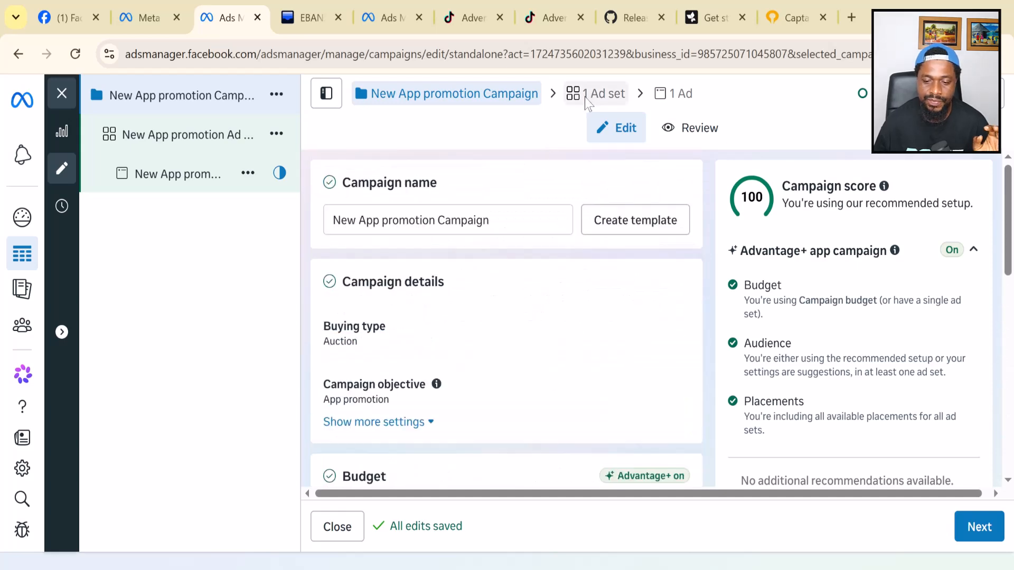
click(594, 100)
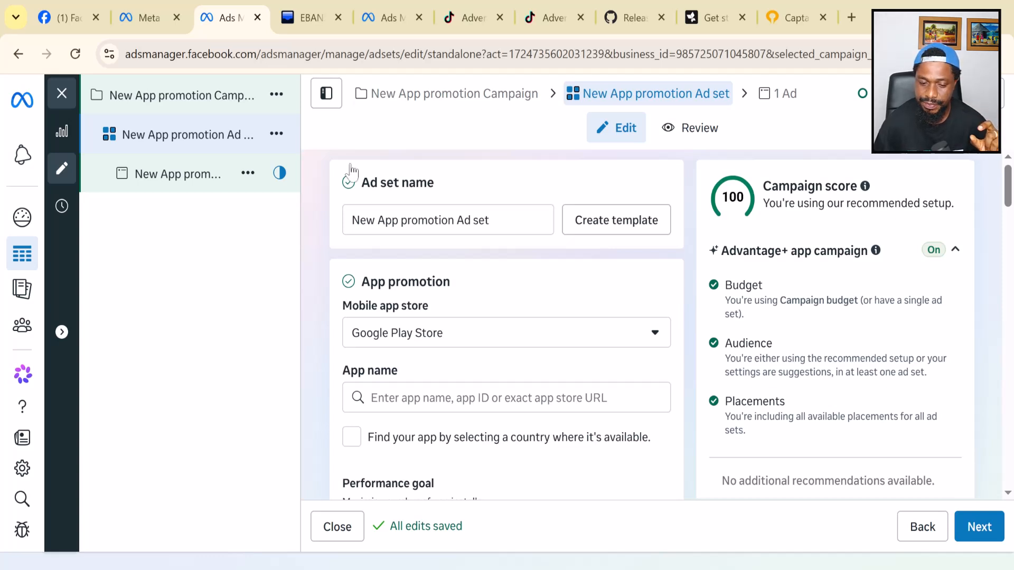
scroll(472, 264, down, 1)
scroll(471, 263, down, 2)
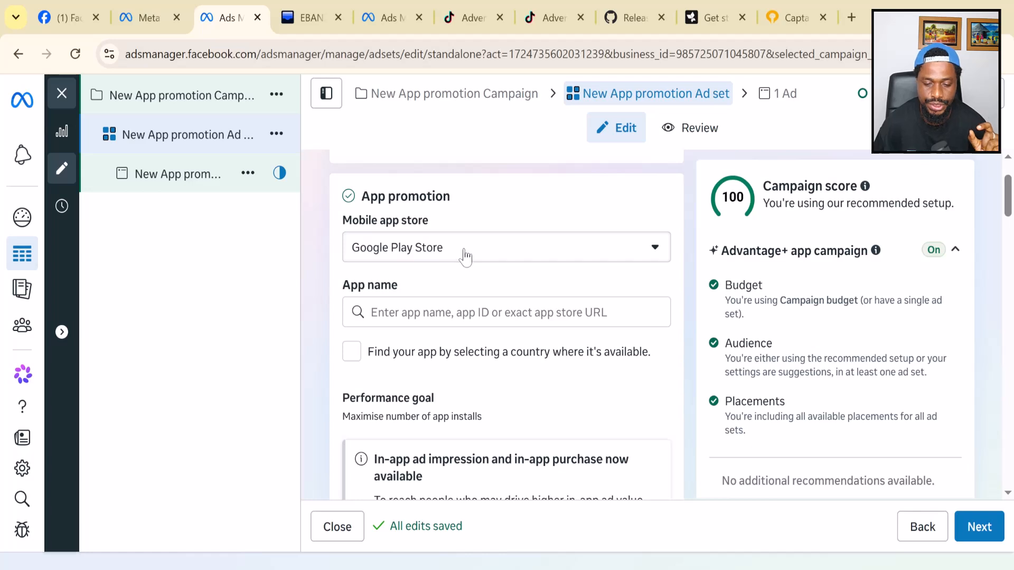
scroll(459, 264, up, 3)
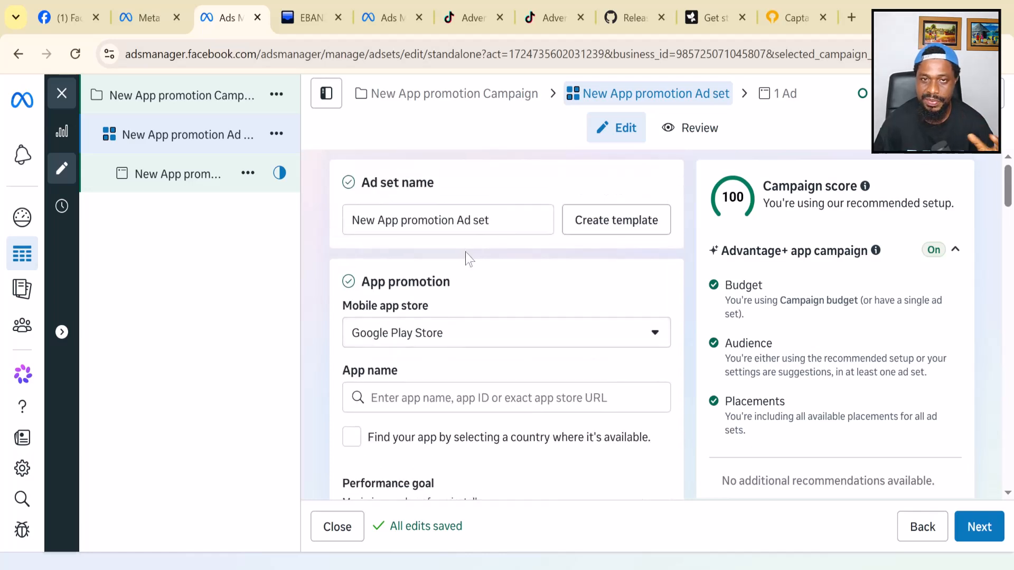
scroll(466, 259, down, 6)
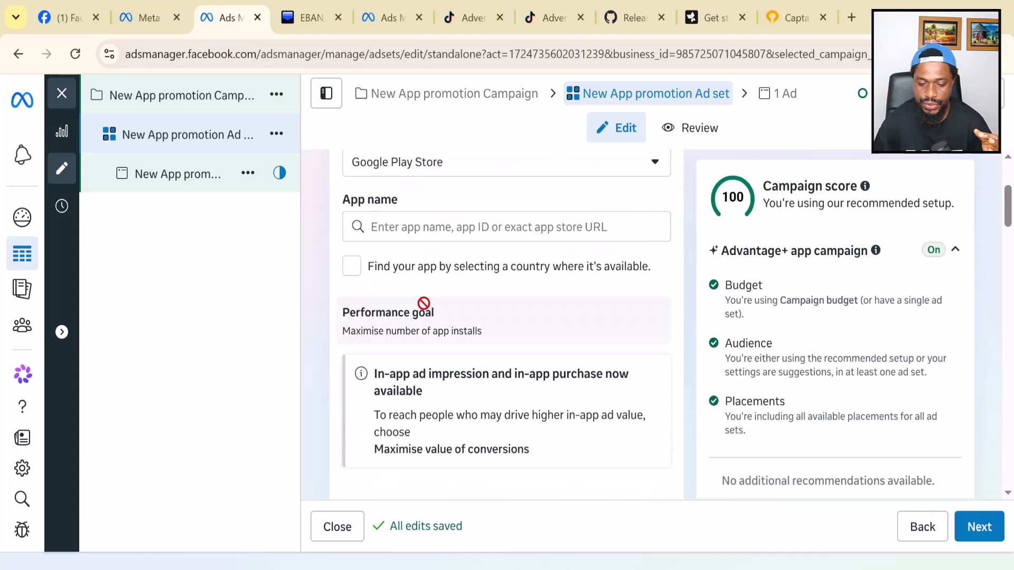
click(428, 235)
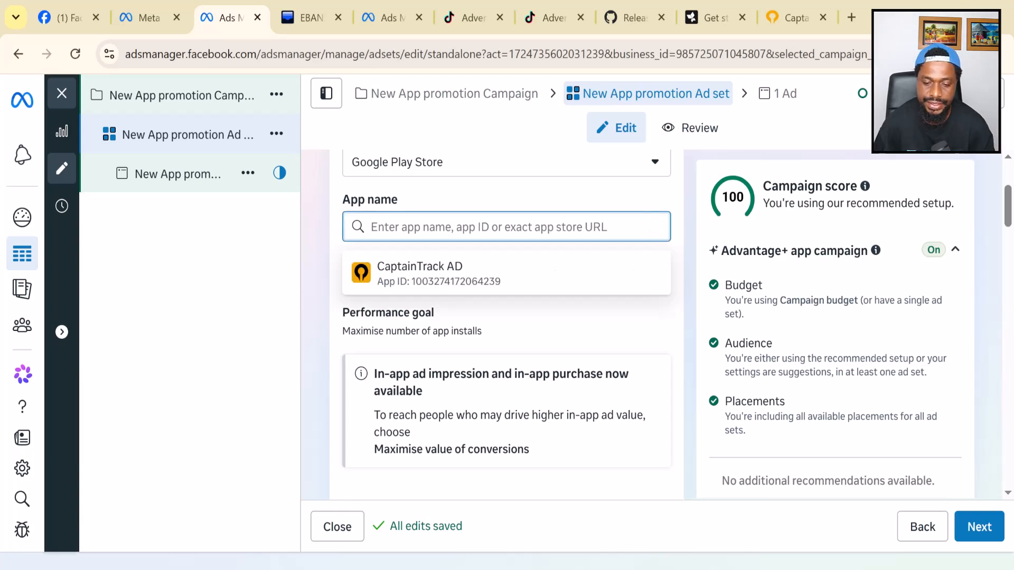
click(438, 289)
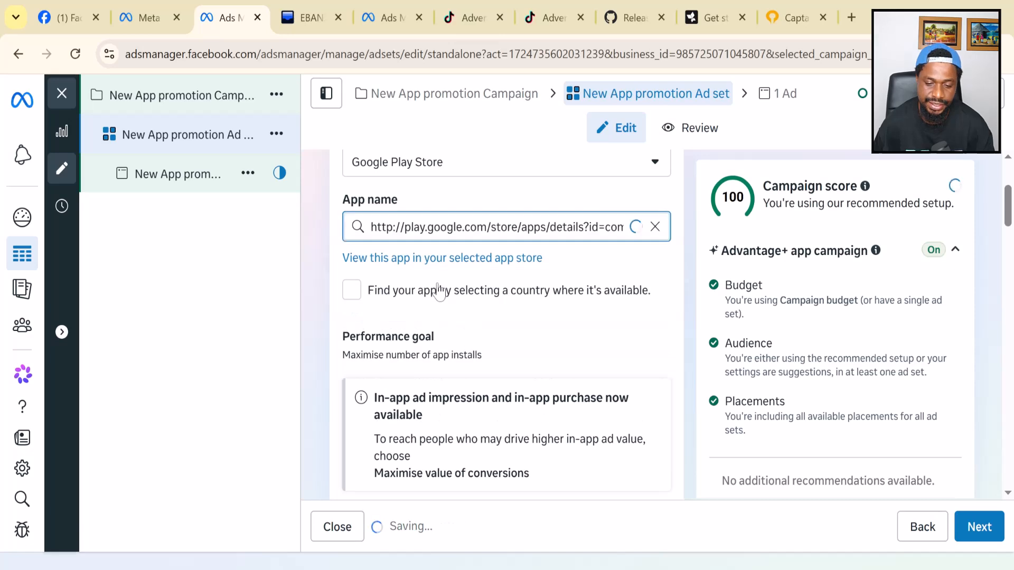
- Set the ad set's daily budget to ₦10,000, keeping the Daily budget strategy
scroll(479, 242, down, 5)
scroll(478, 236, down, 3)
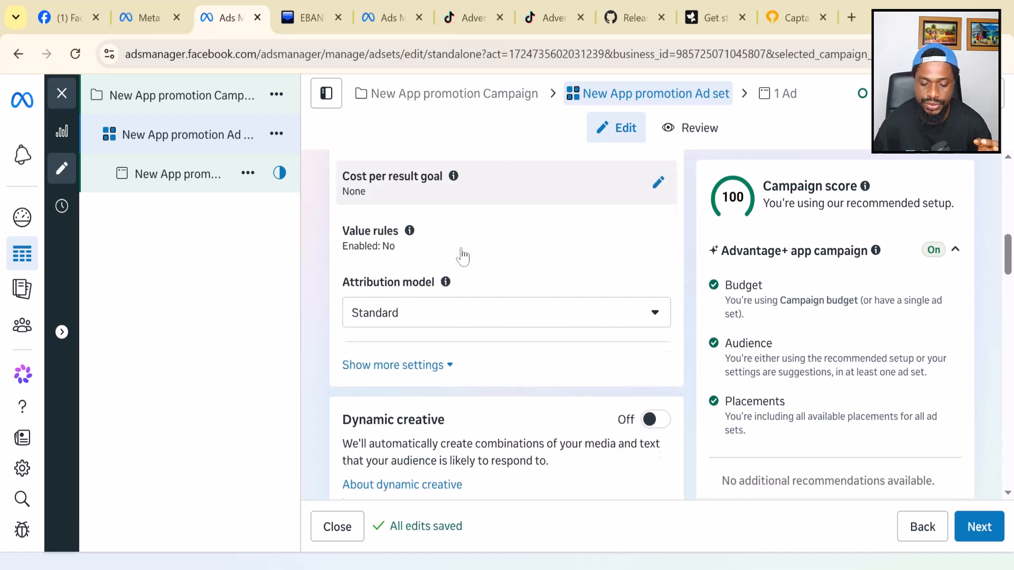
scroll(390, 255, down, 6)
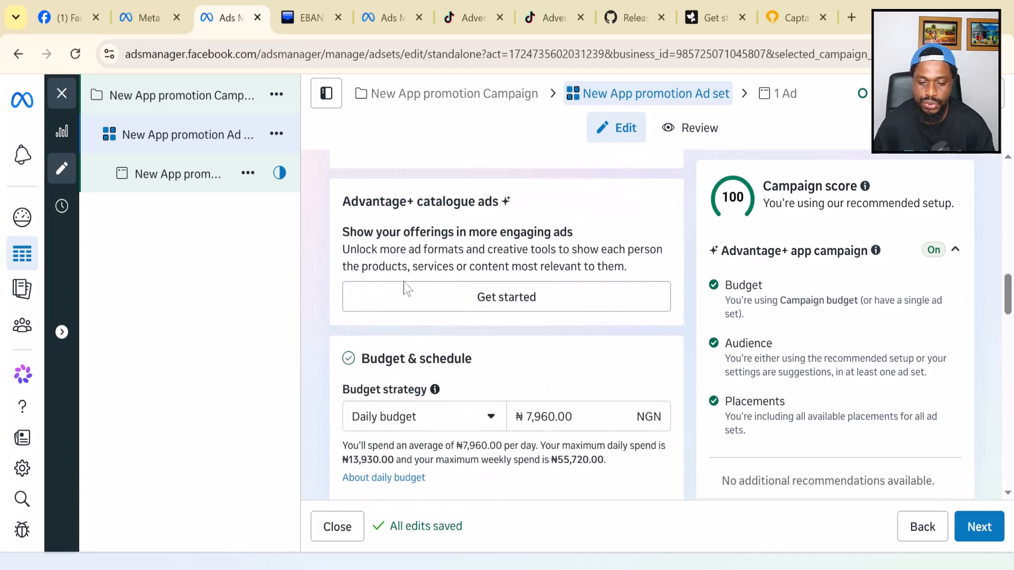
scroll(404, 287, down, 2)
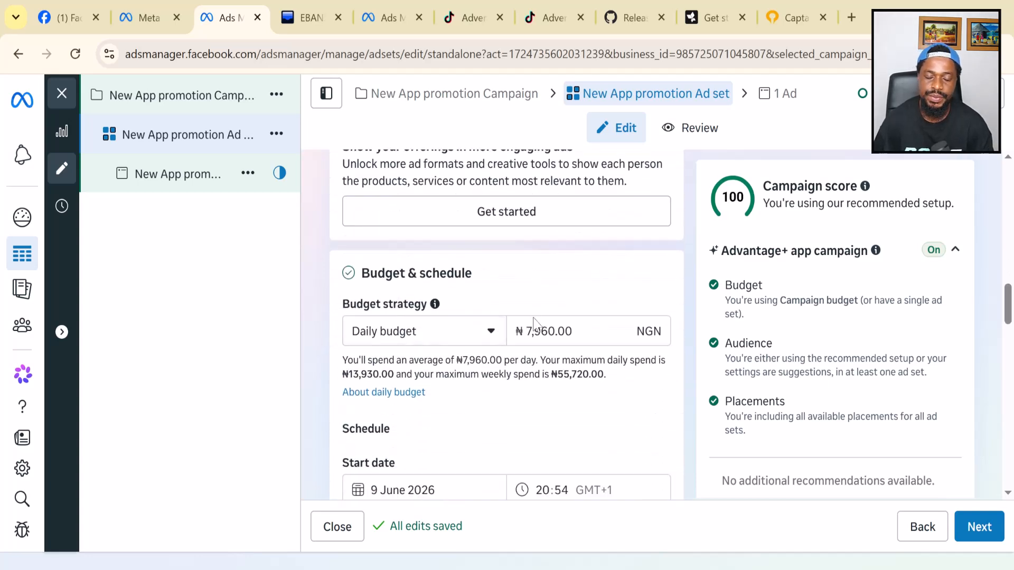
click(475, 332)
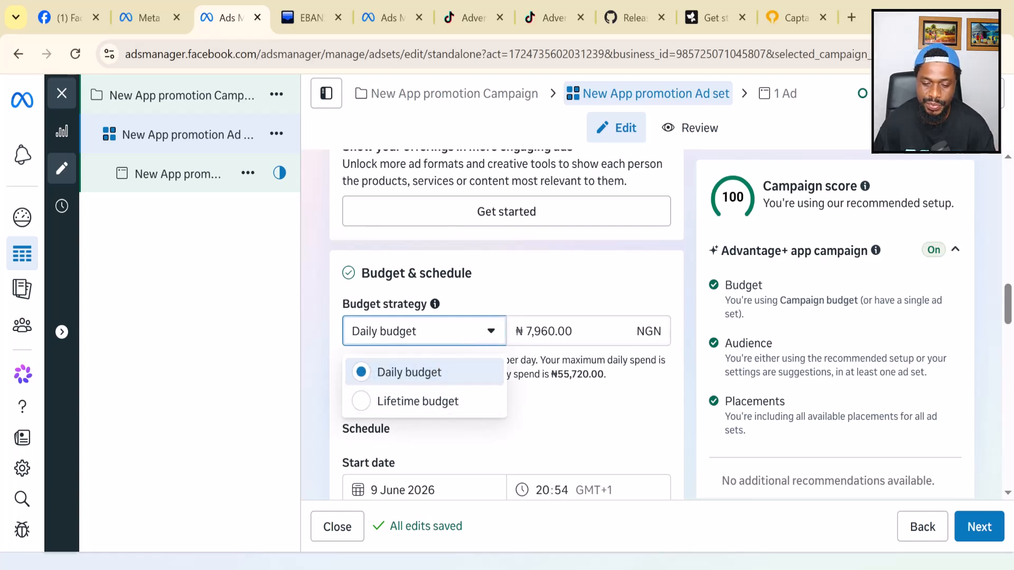
click(574, 332)
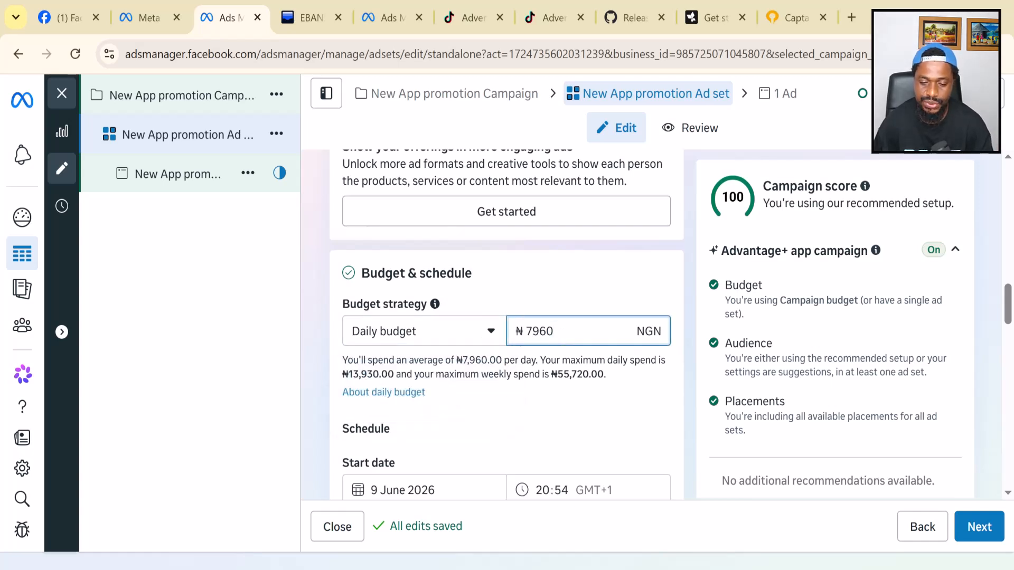
double_click(594, 328)
key(BackSpace)
text(10000)
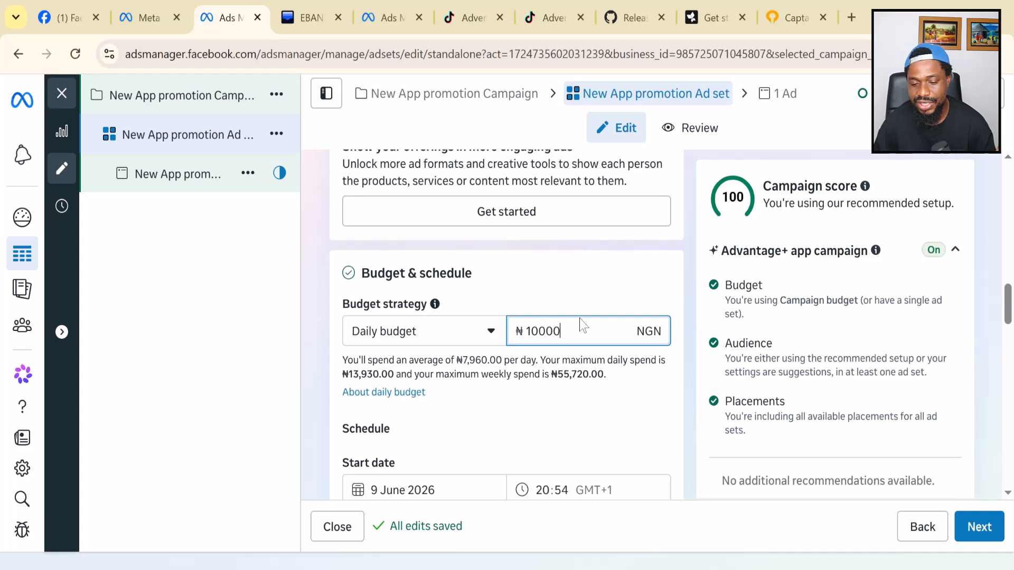
click(587, 402)
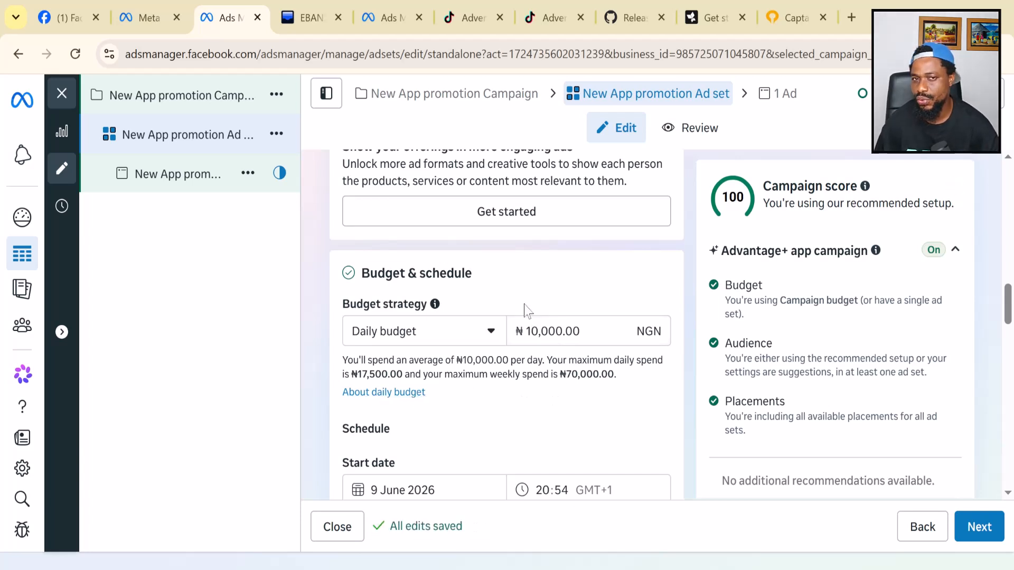
- Schedule the ad set to start on 10 June 2026 at 12:00
scroll(525, 309, down, 3)
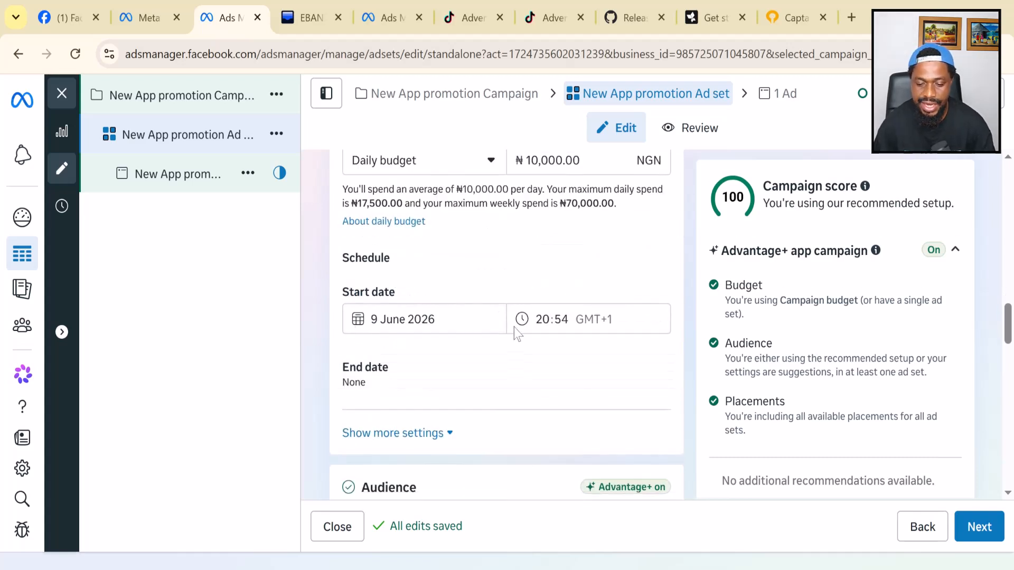
click(560, 319)
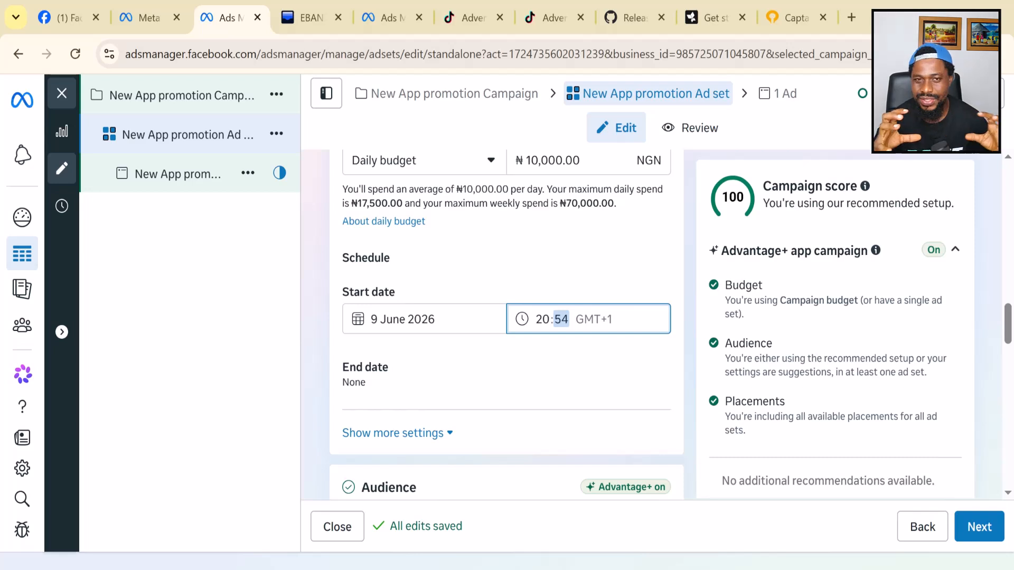
click(526, 323)
click(543, 319)
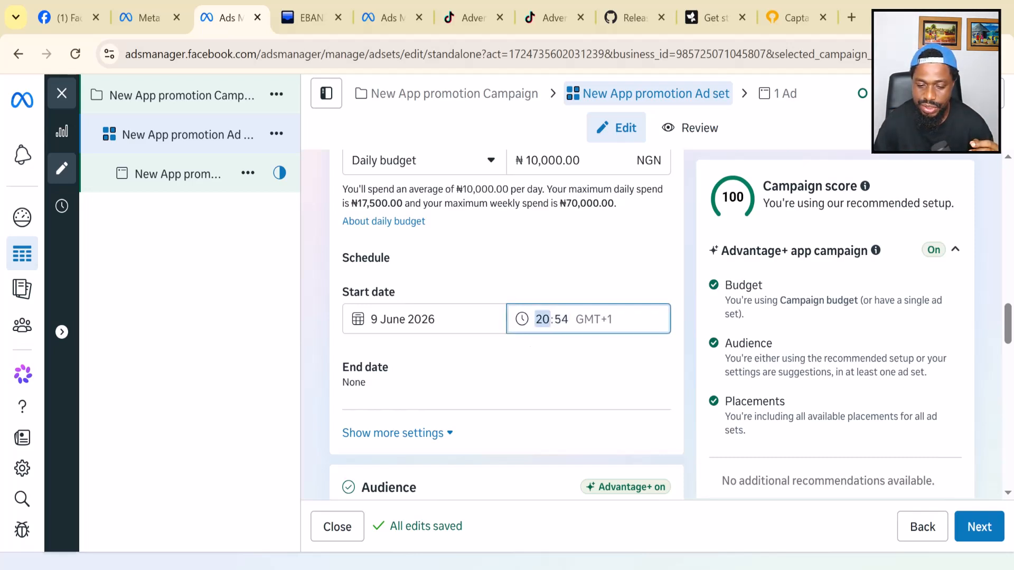
click(561, 319)
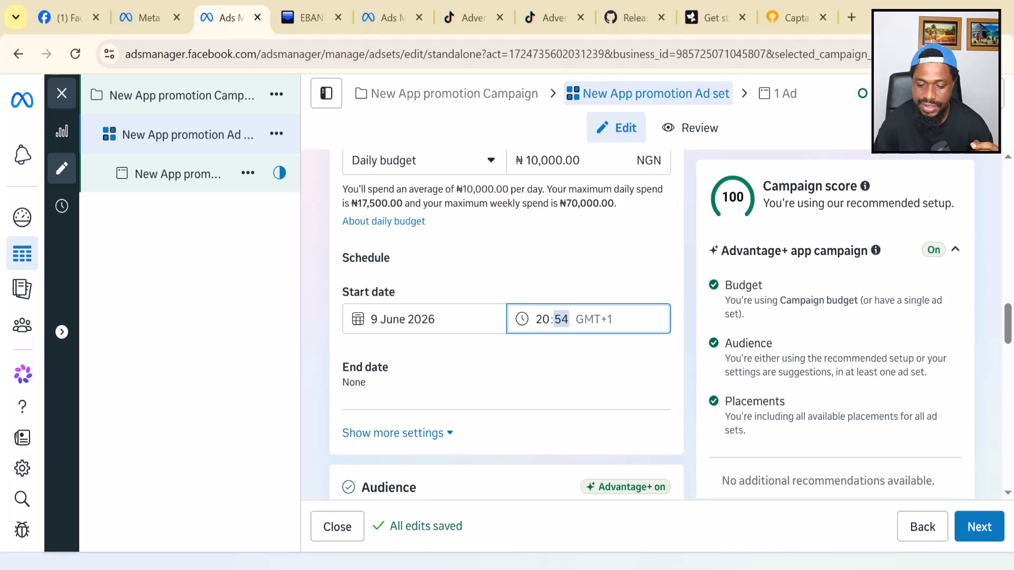
click(363, 326)
click(361, 323)
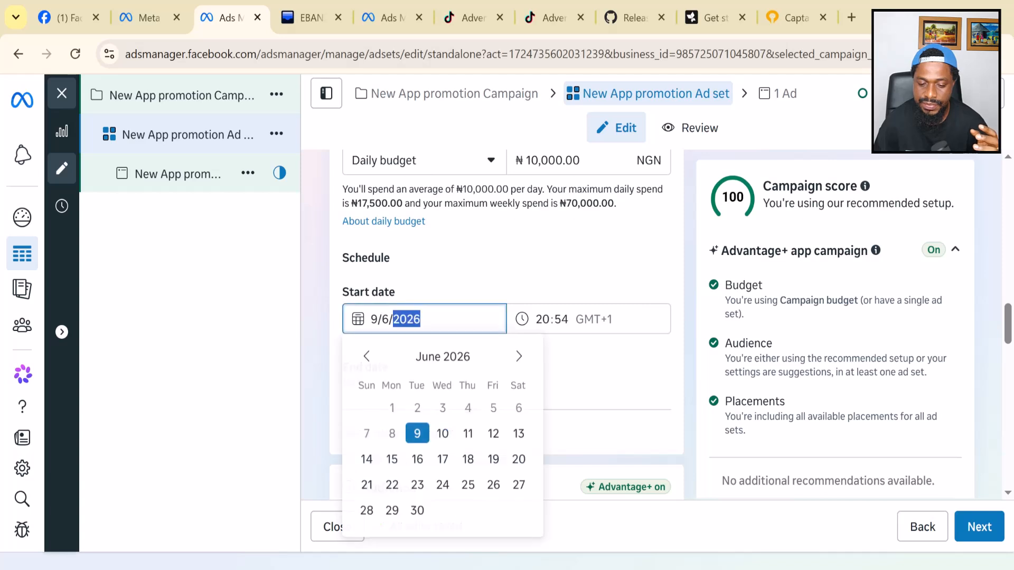
click(443, 434)
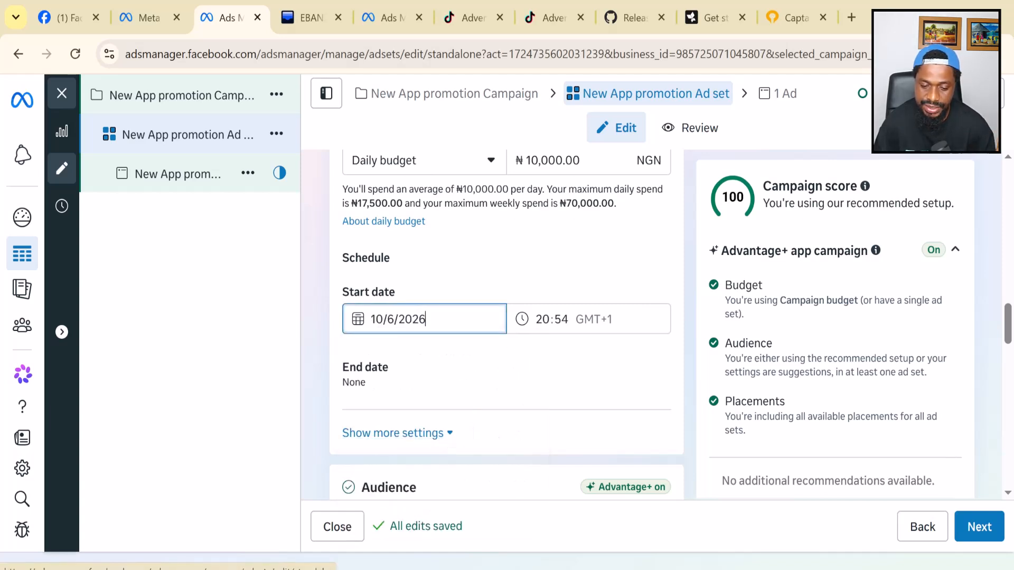
click(551, 319)
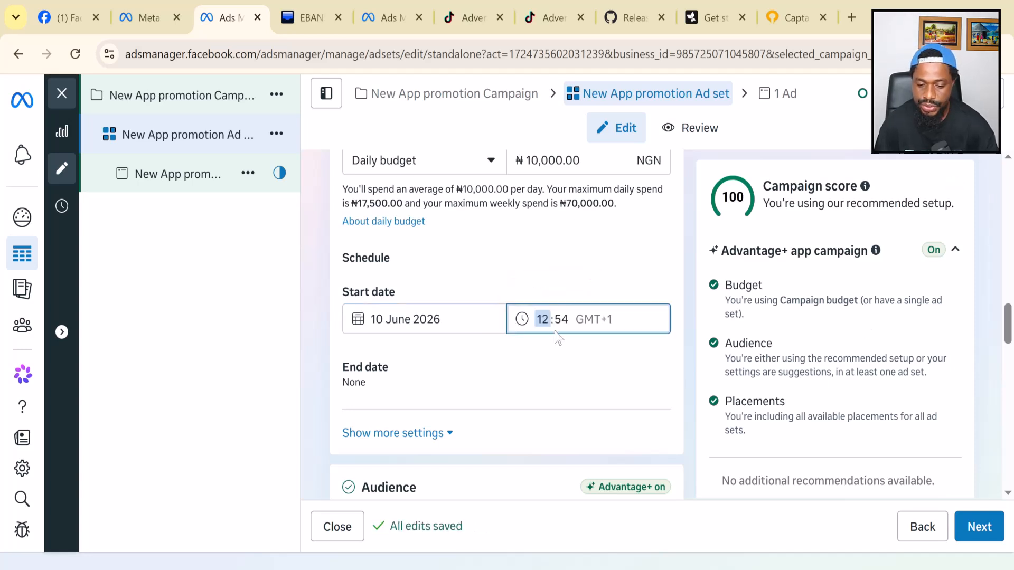
click(563, 320)
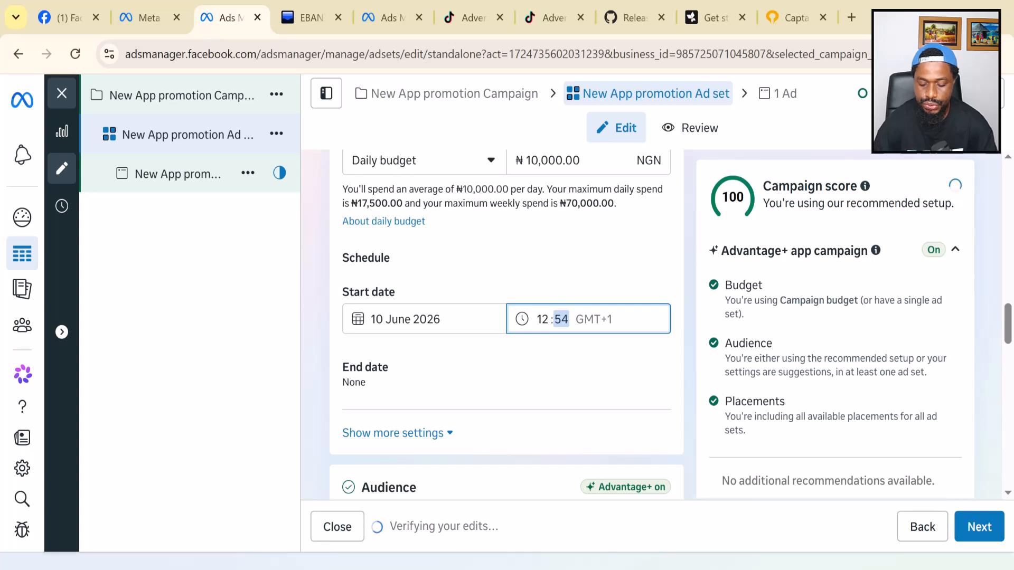
text(00)
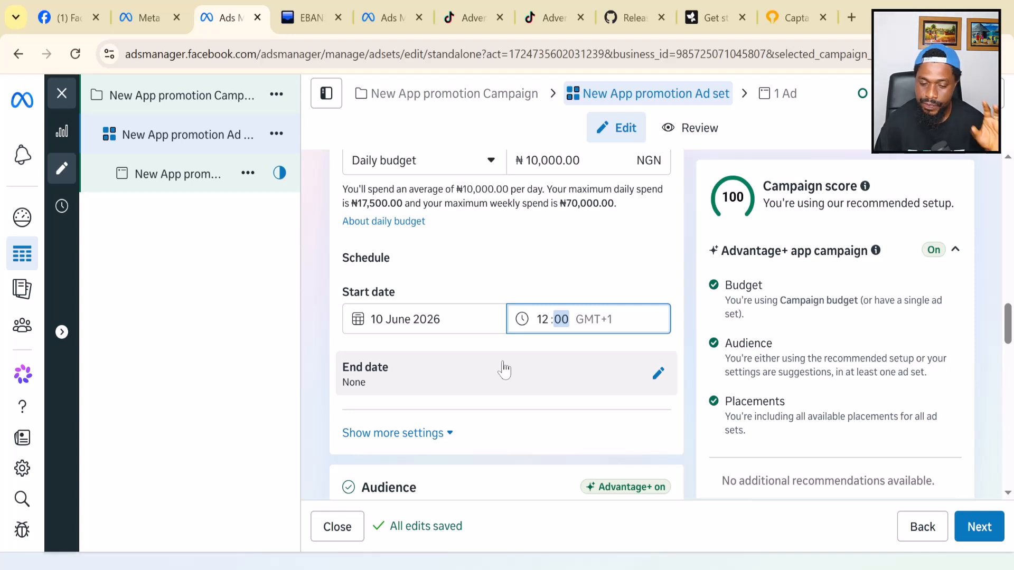
click(510, 269)
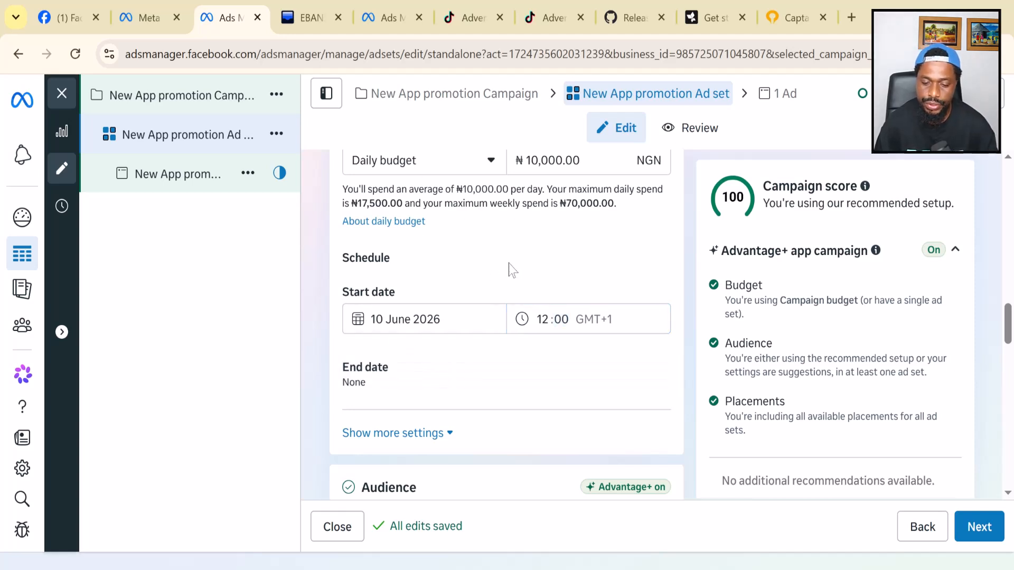
- Set the ad set's audience location to Lagos, Nigeria (County) in the audience controls
scroll(480, 380, down, 2)
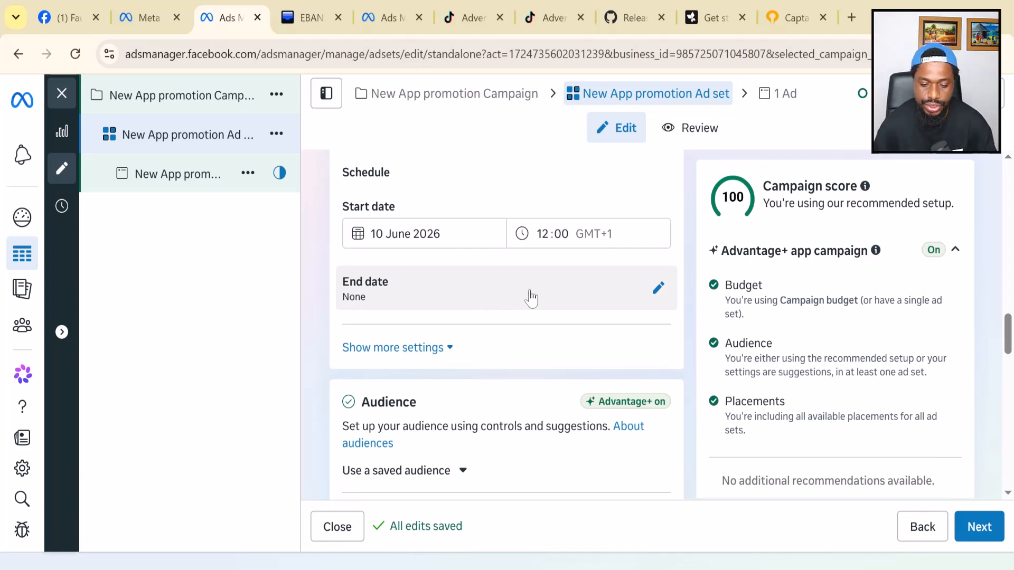
scroll(529, 299, down, 2)
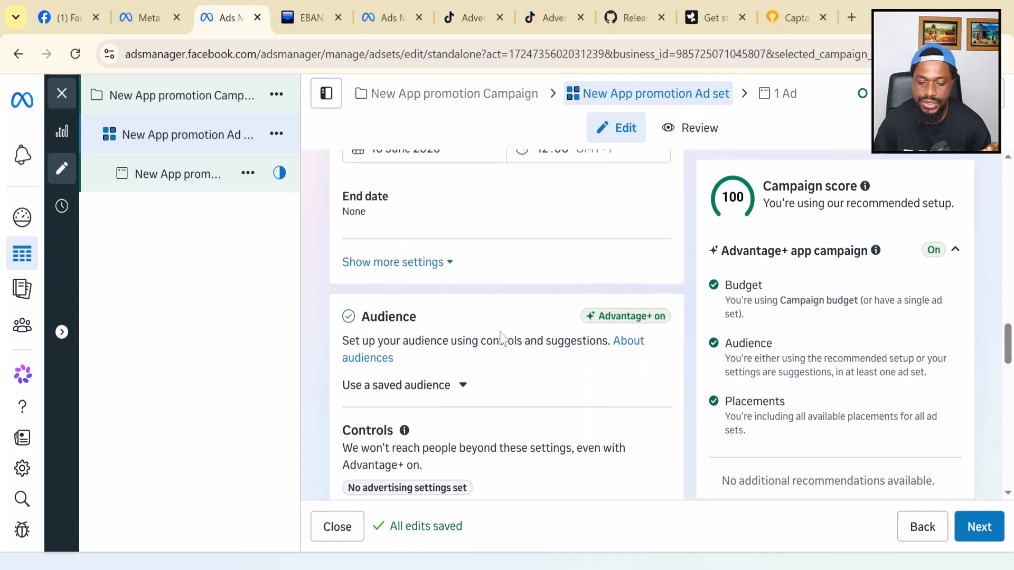
scroll(502, 337, down, 2)
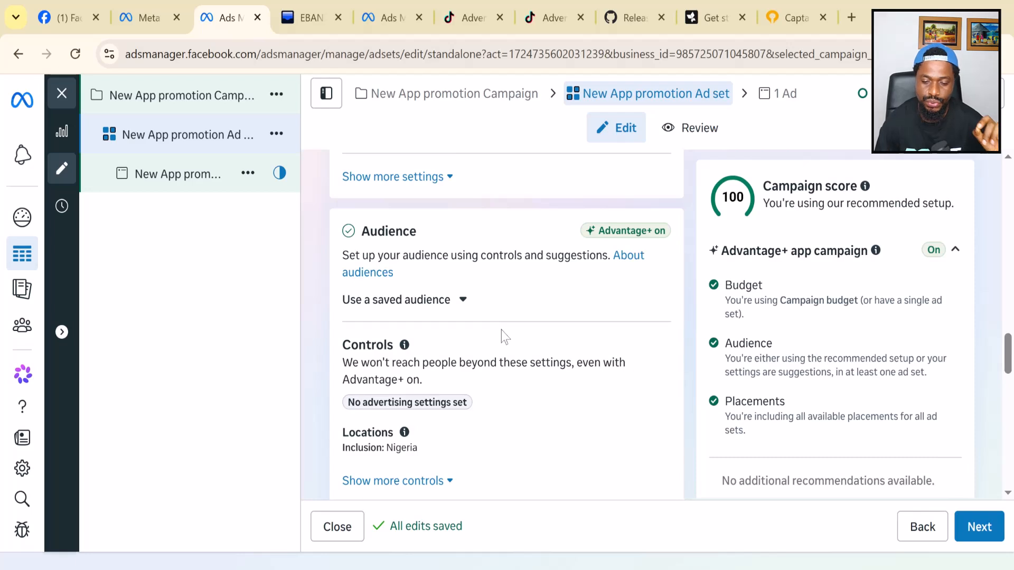
scroll(436, 287, down, 2)
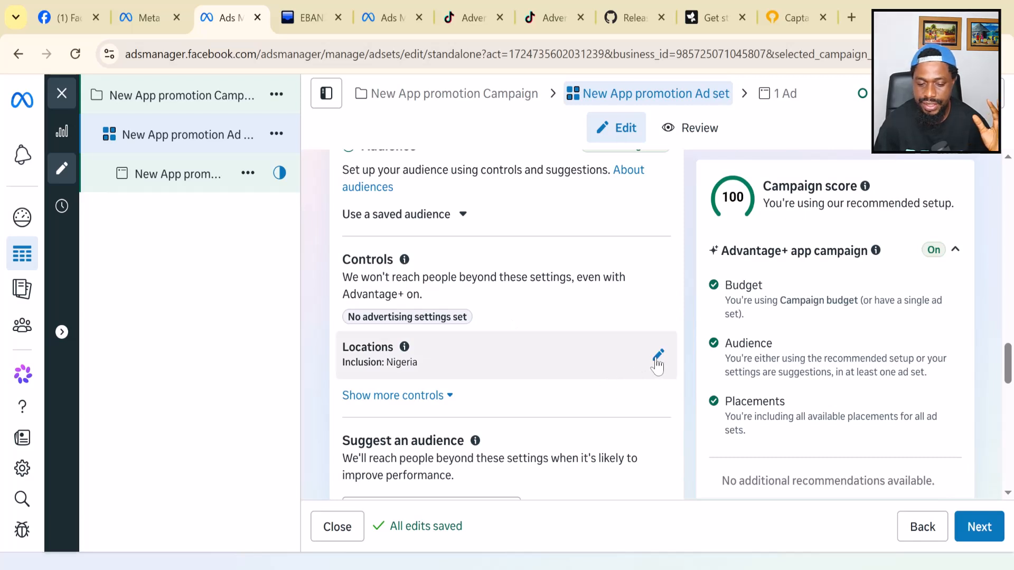
click(657, 356)
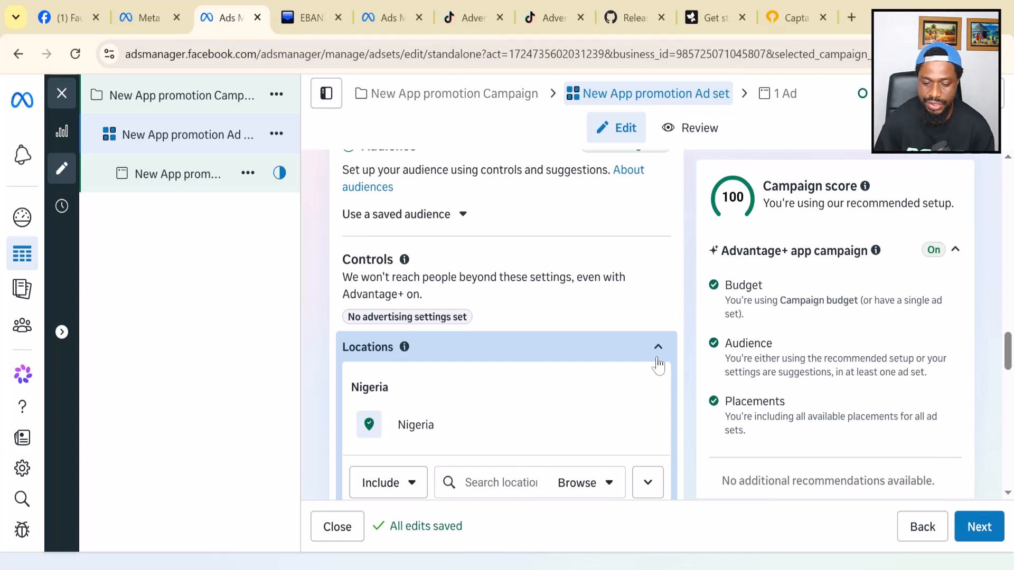
scroll(470, 425, down, 2)
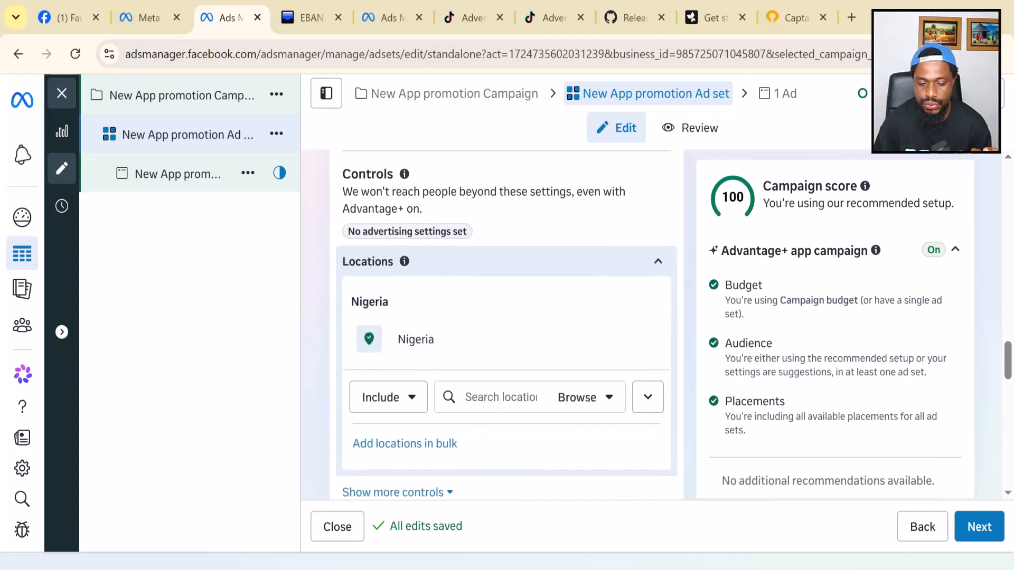
click(501, 397)
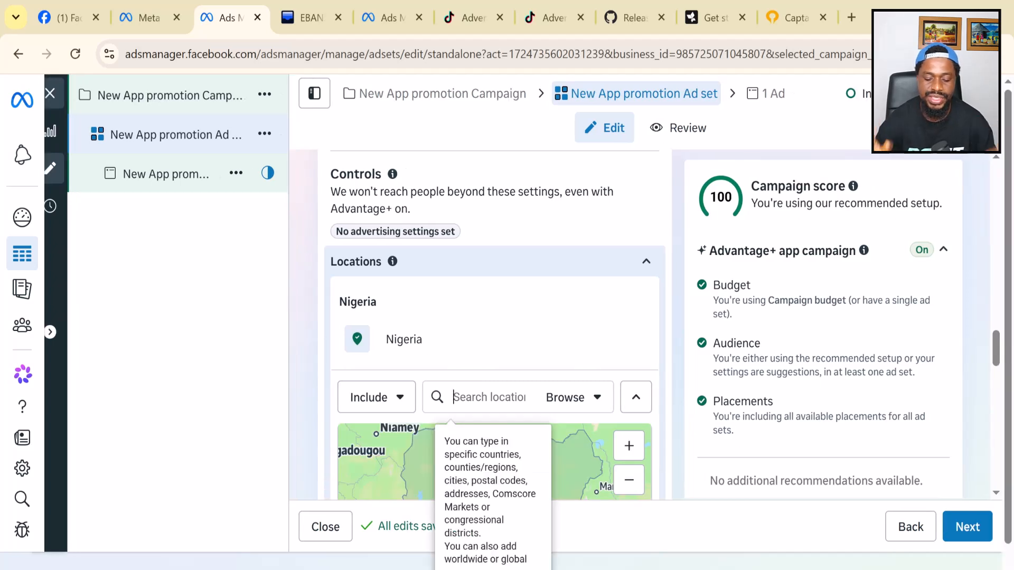
text(lagos)
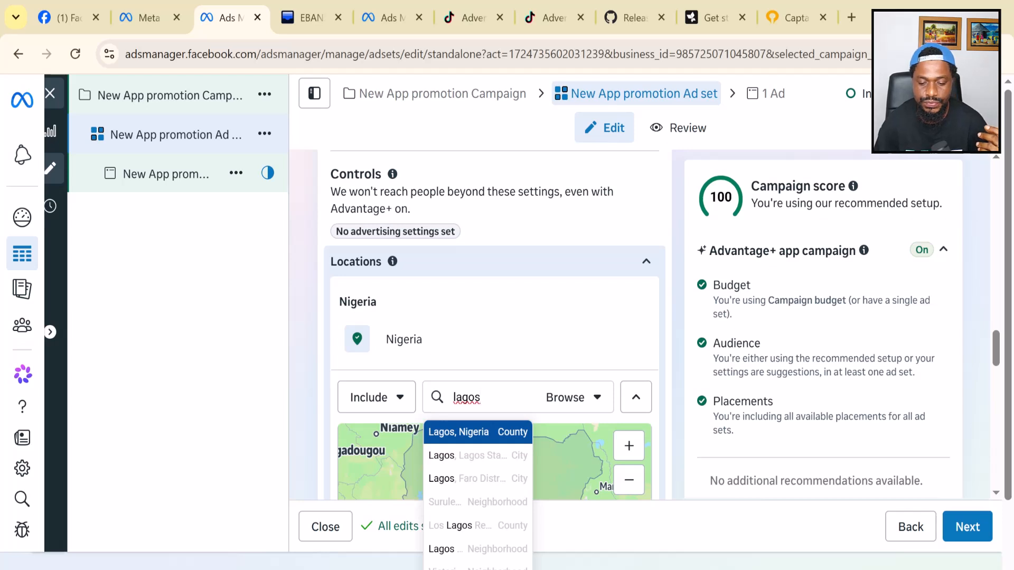
click(470, 439)
scroll(502, 403, down, 1)
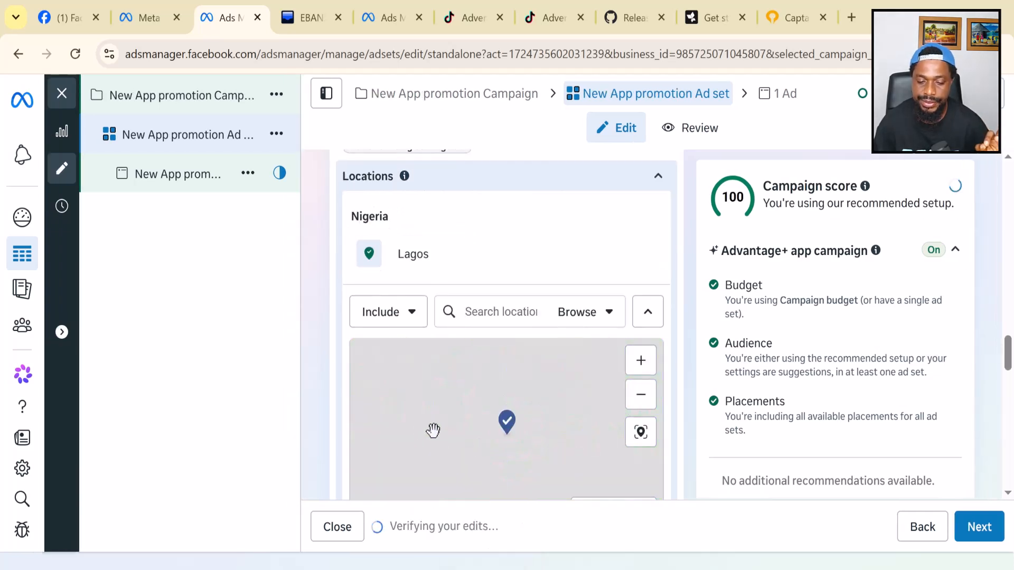
- Turn off the option to reach more people likely to respond to the ads near the selected location
scroll(670, 285, down, 4)
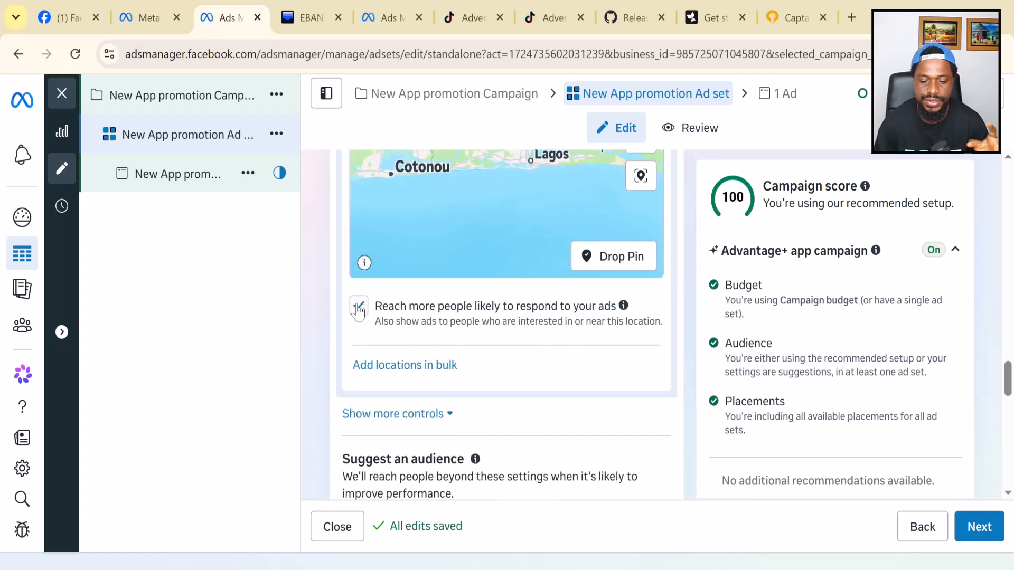
click(355, 311)
click(357, 311)
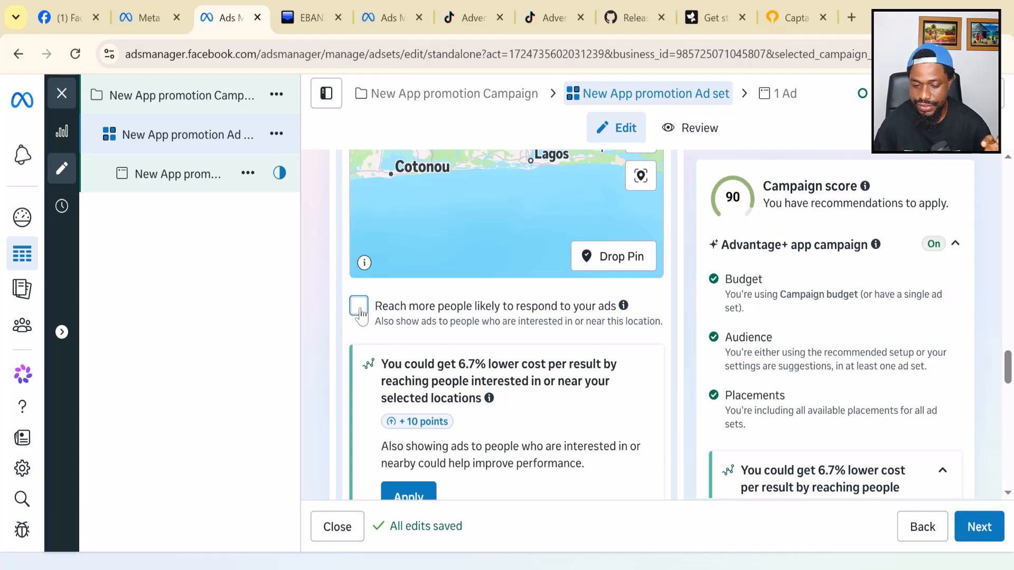
- Drop two location pins on the map, one near Ikorodu and one near Ikeja, each with a 16 km radius
scroll(359, 313, up, 2)
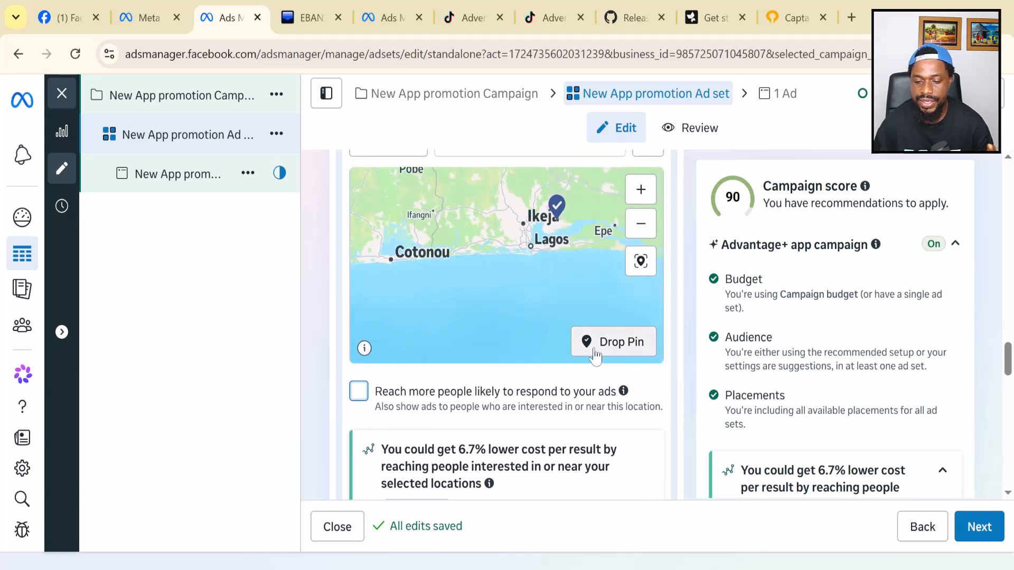
scroll(545, 219, up, 1)
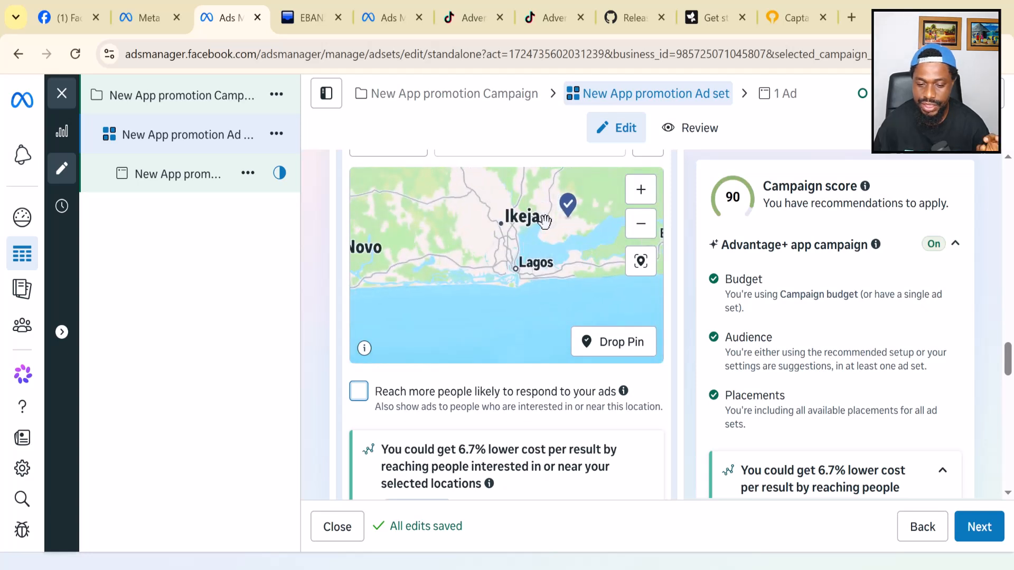
scroll(545, 219, up, 1)
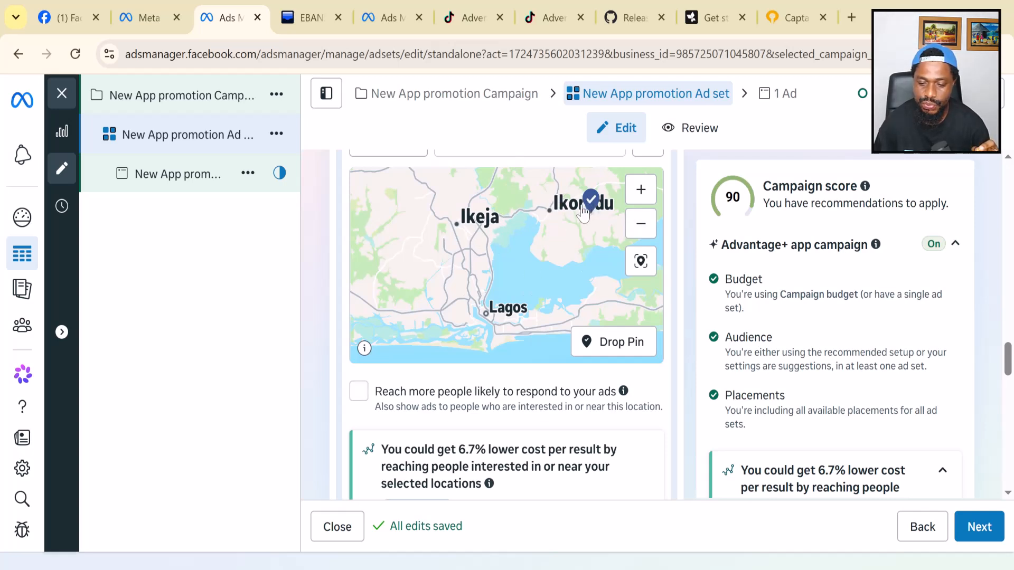
click(605, 345)
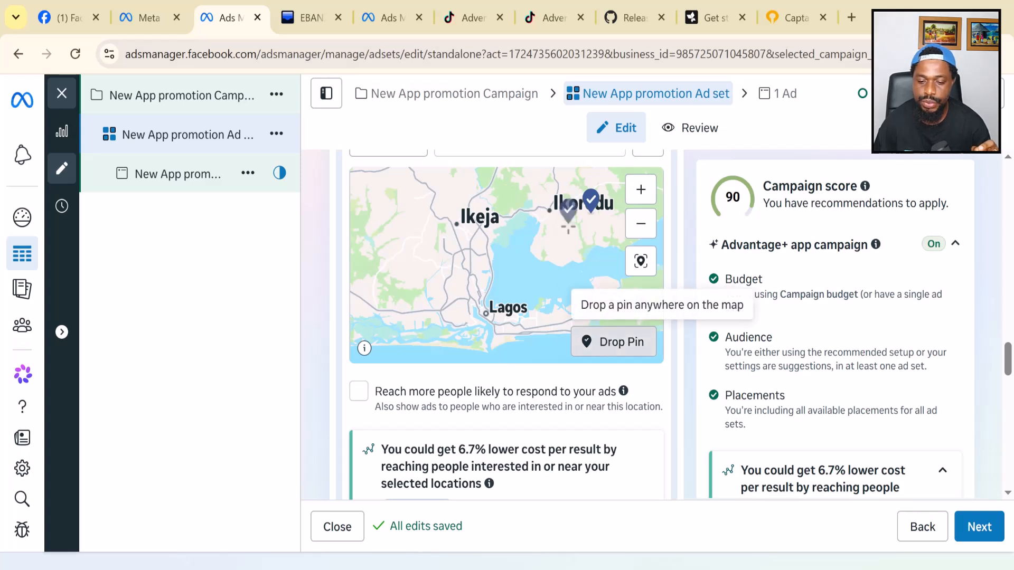
drag(552, 217, 572, 233)
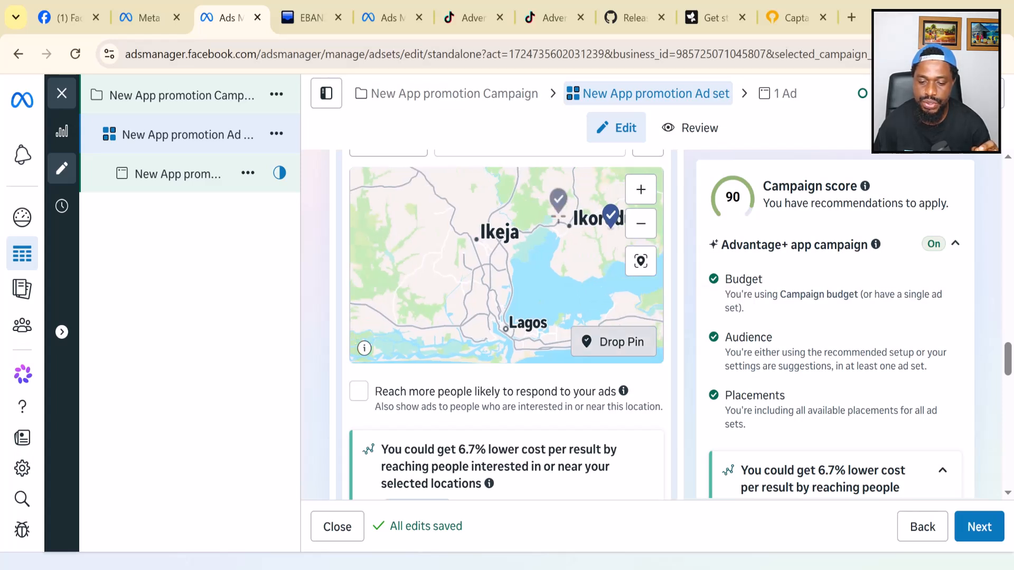
click(572, 227)
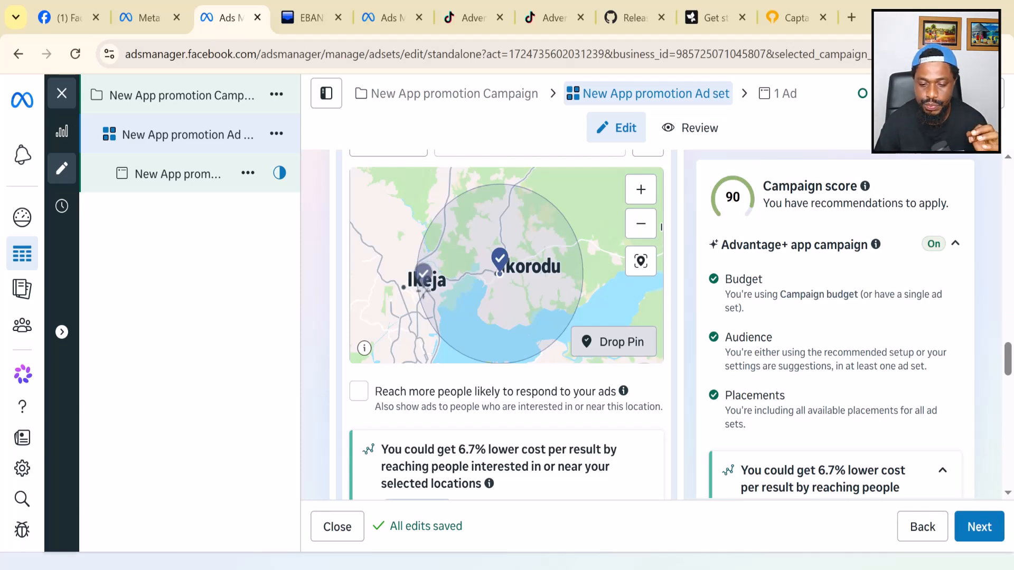
click(419, 276)
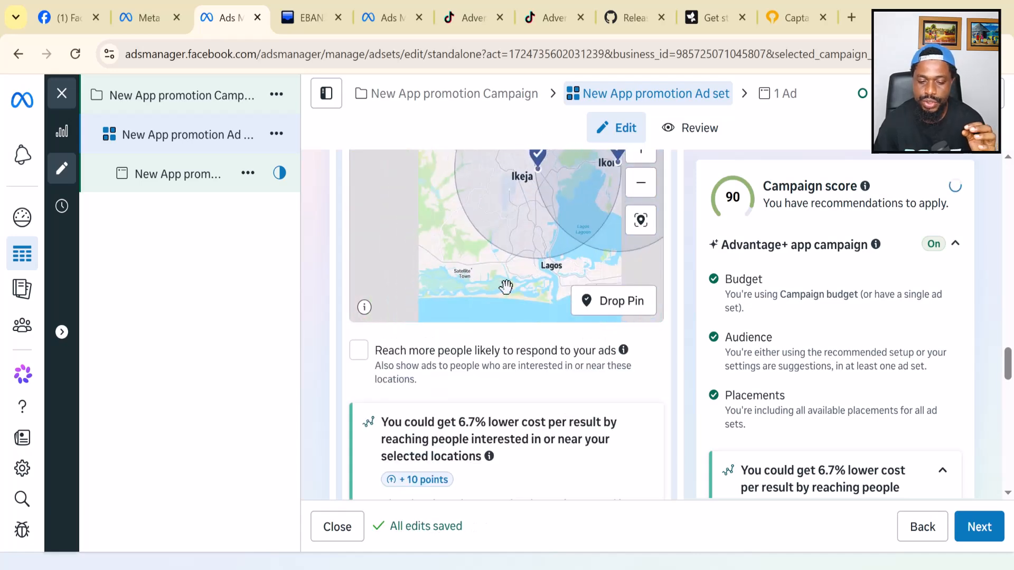
- Review the pinned audience locations, the audience suggestion options and the ad transparency section
scroll(553, 472, down, 3)
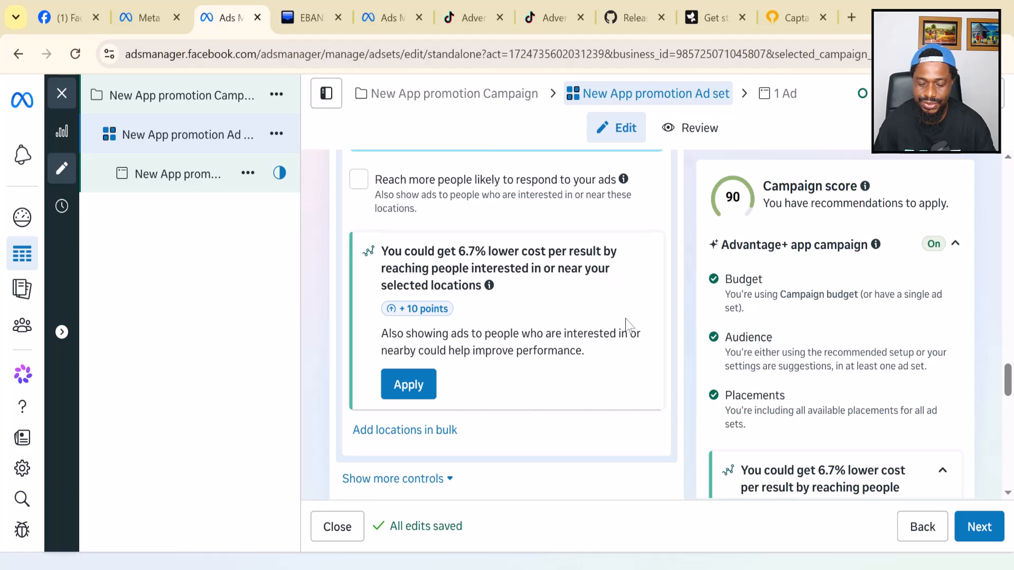
scroll(615, 314, down, 5)
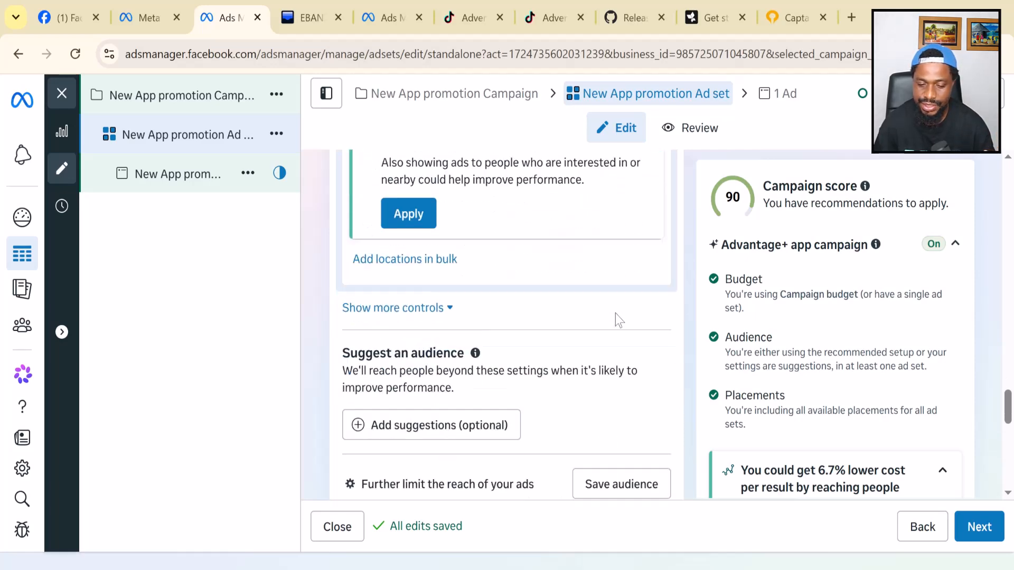
scroll(501, 381, down, 2)
scroll(494, 385, down, 3)
scroll(475, 323, up, 10)
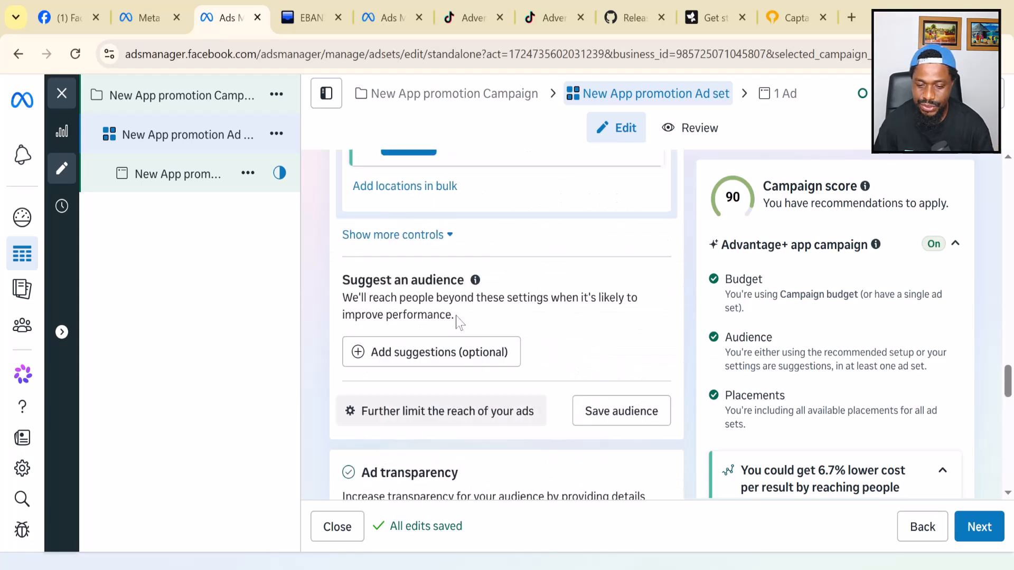
scroll(505, 321, up, 7)
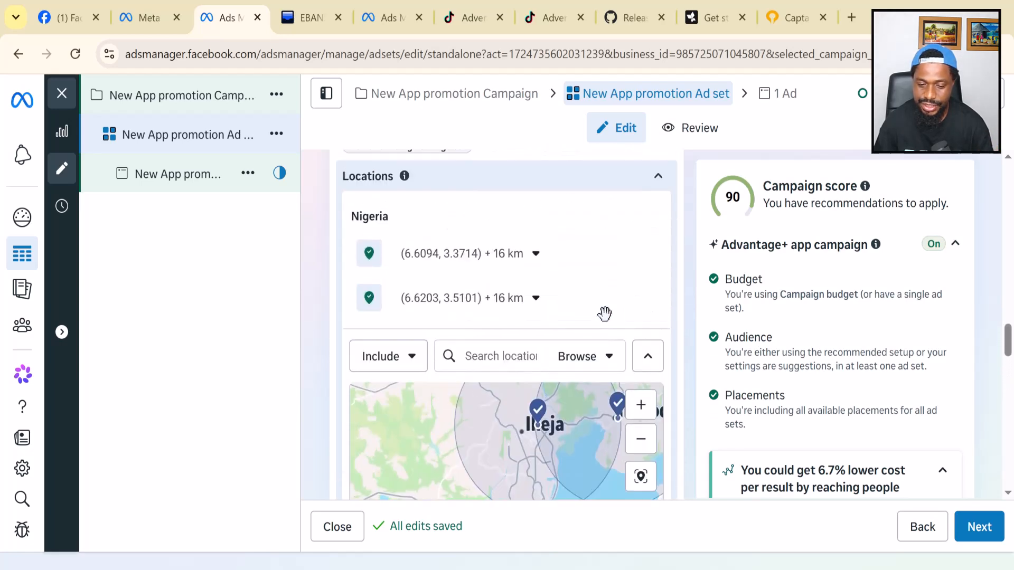
scroll(604, 322, down, 9)
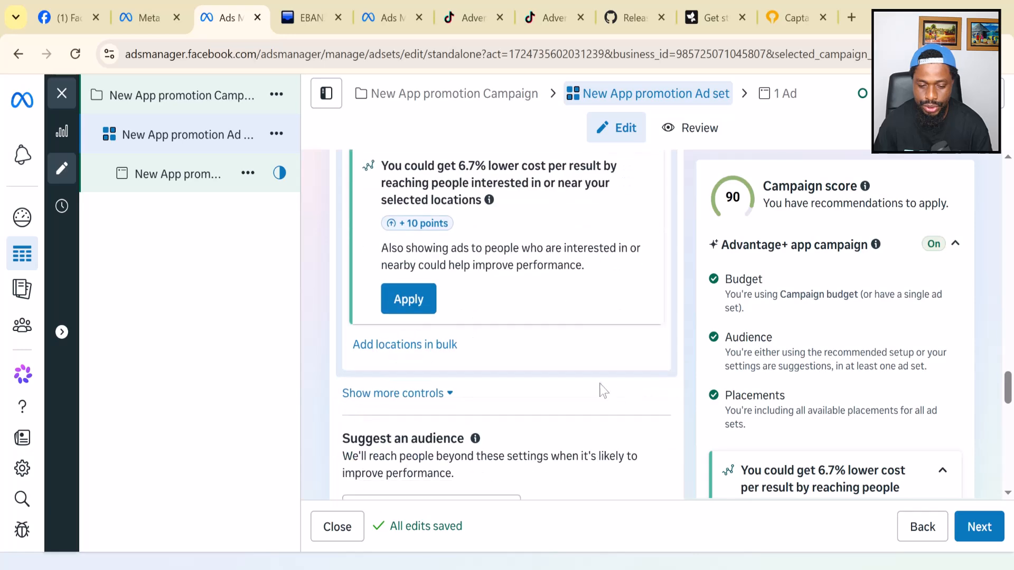
scroll(586, 389, down, 9)
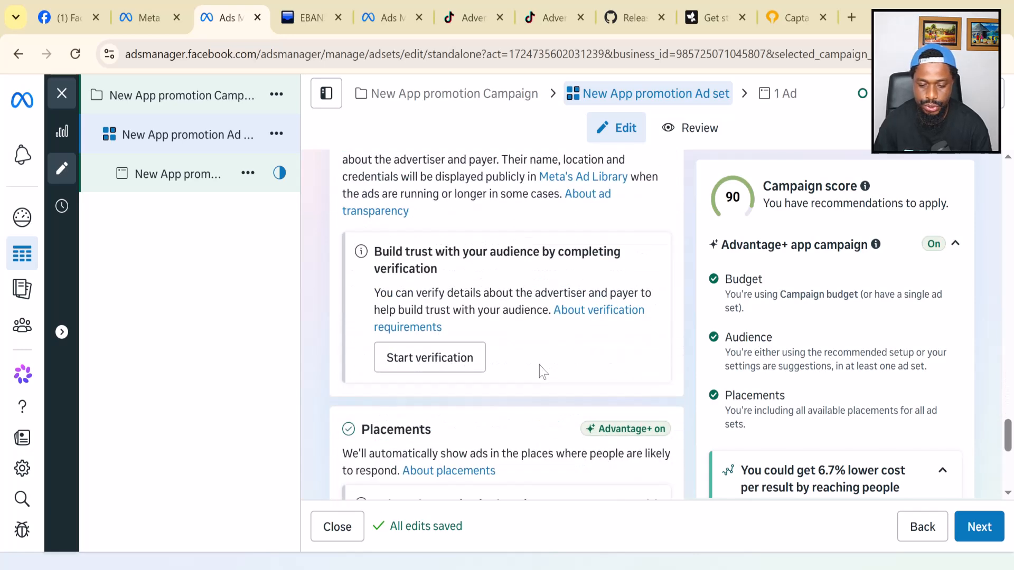
- Limit the ad placements to Facebook and Instagram by deselecting the Audience Network, Threads and Messenger platforms
scroll(542, 372, down, 2)
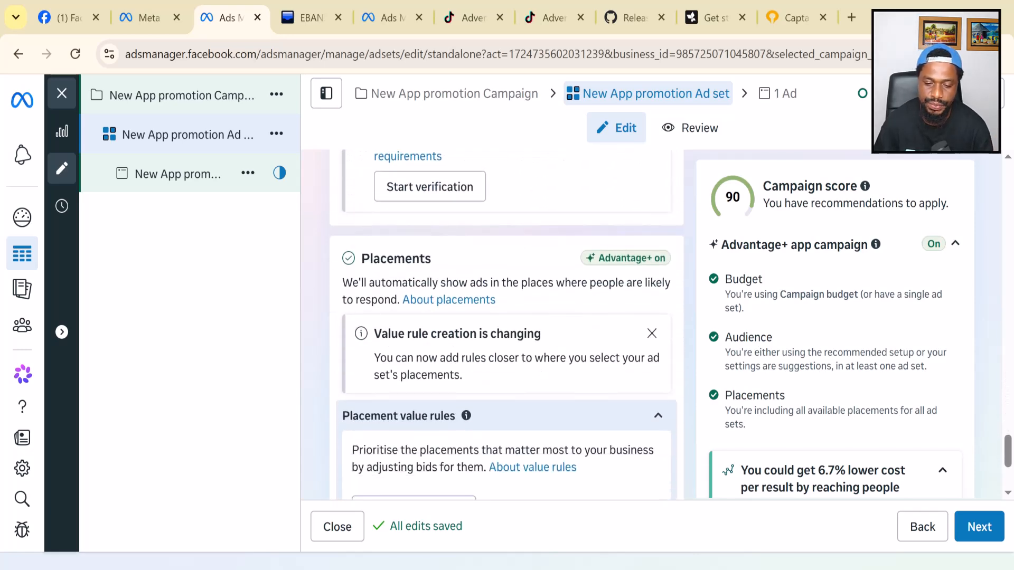
scroll(448, 346, down, 4)
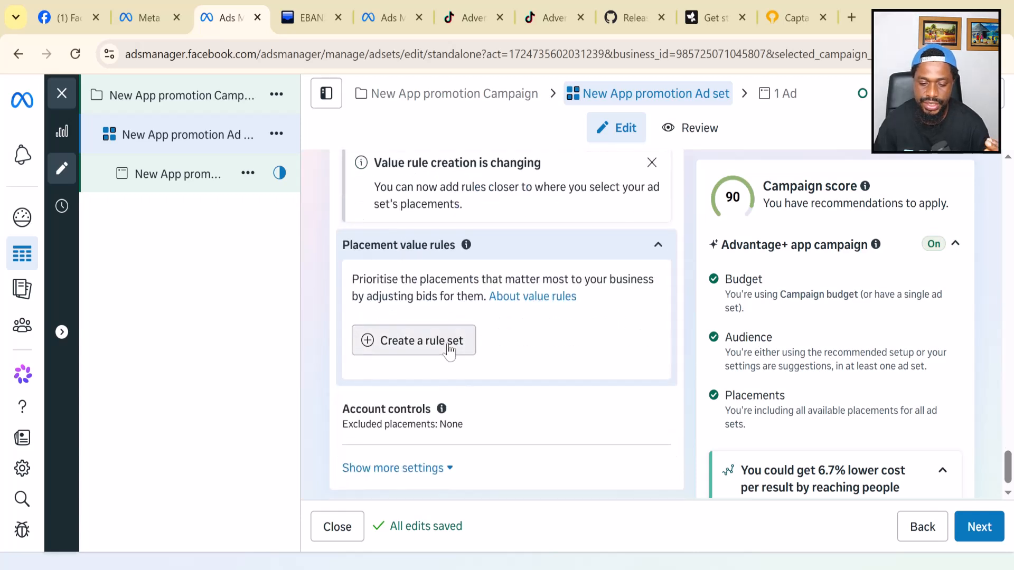
click(413, 470)
scroll(479, 408, down, 4)
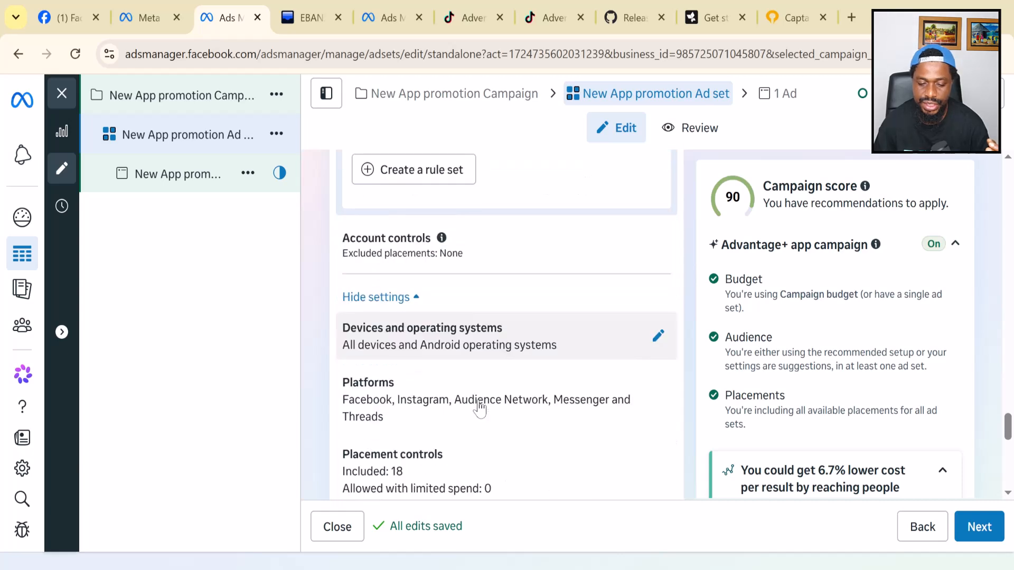
click(654, 399)
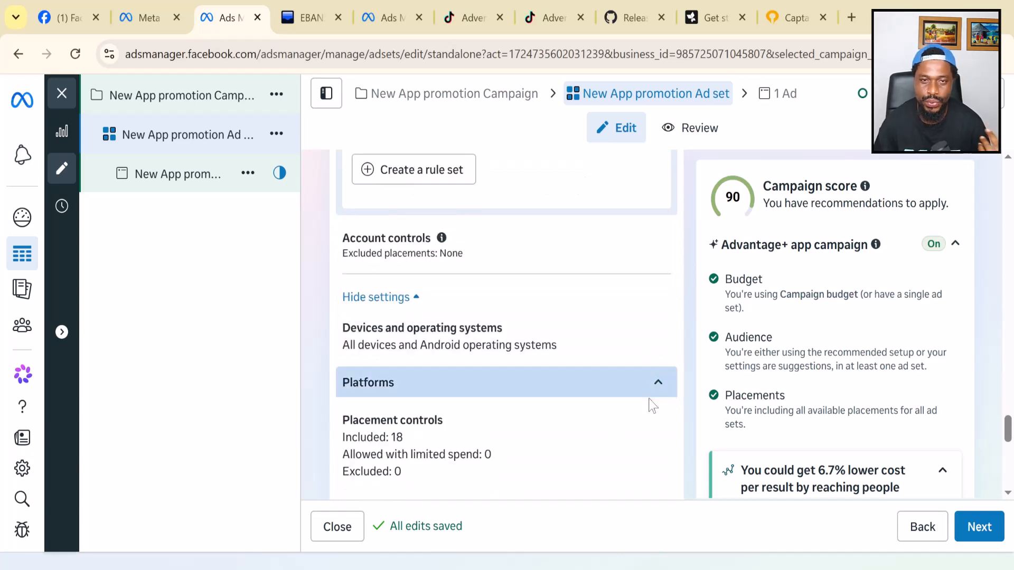
scroll(607, 385, down, 1)
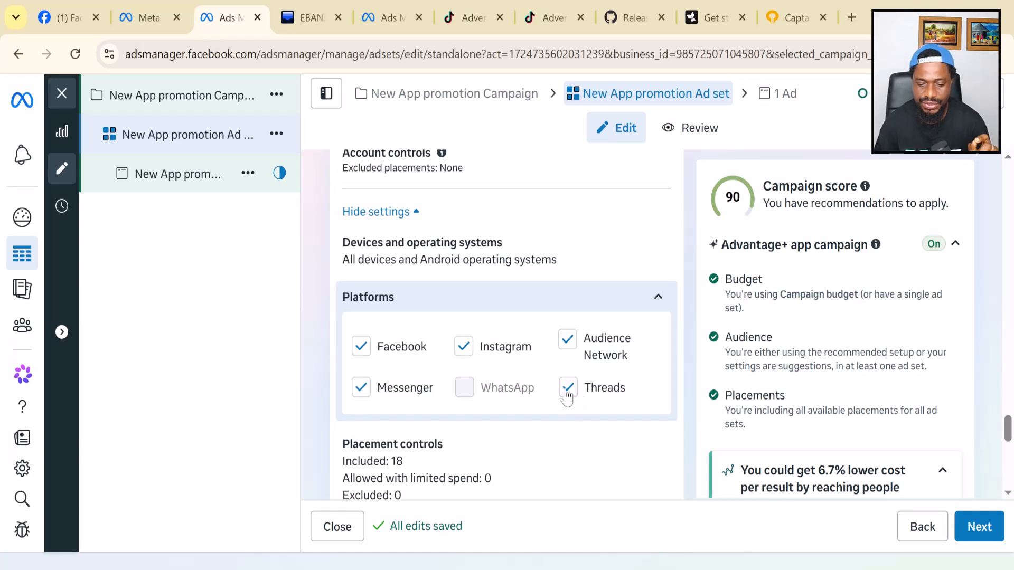
click(566, 335)
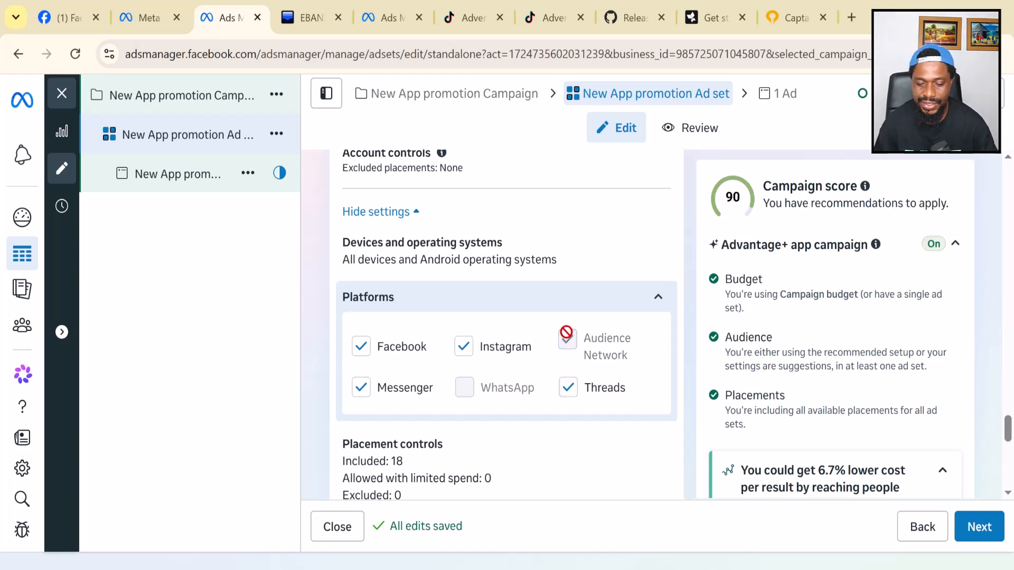
click(569, 391)
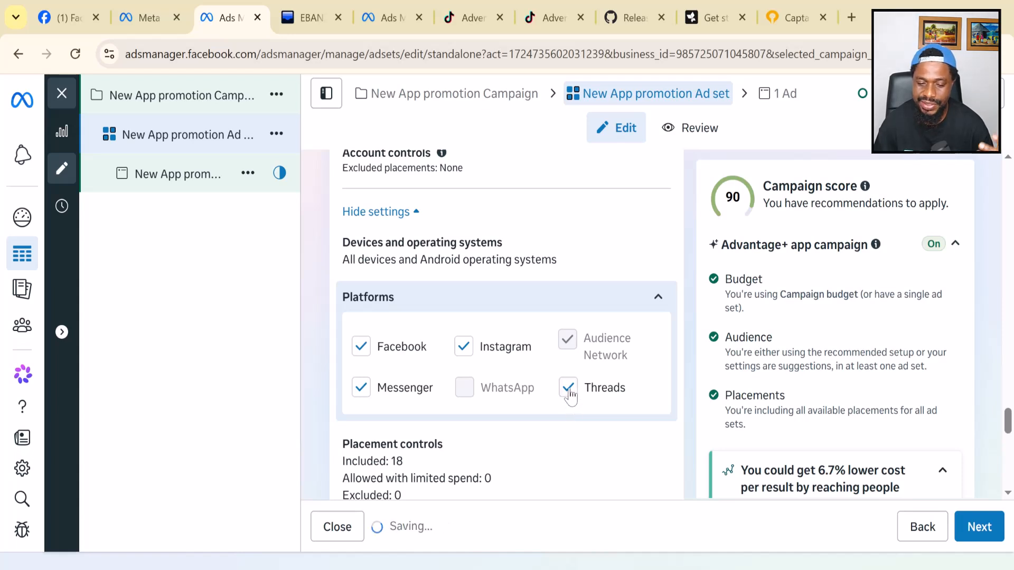
click(361, 391)
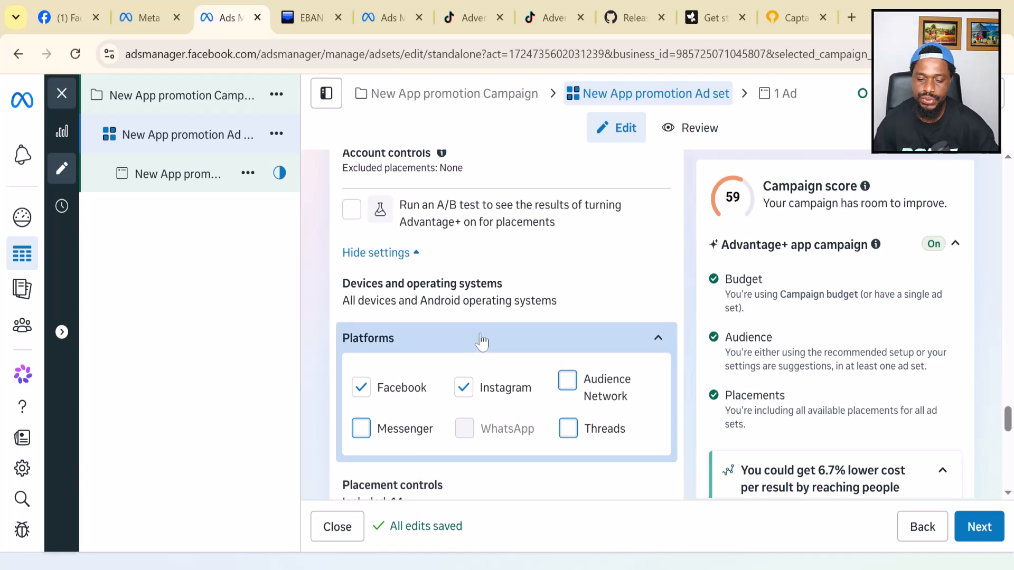
- Turn off limited spending to excluded placements in the placement settings
scroll(478, 341, down, 2)
scroll(480, 333, down, 2)
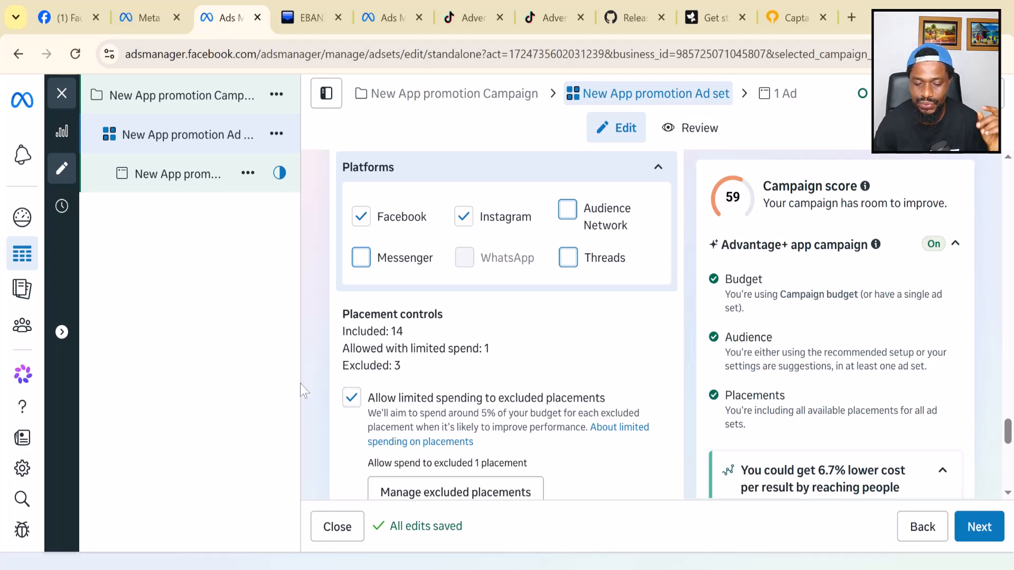
click(349, 405)
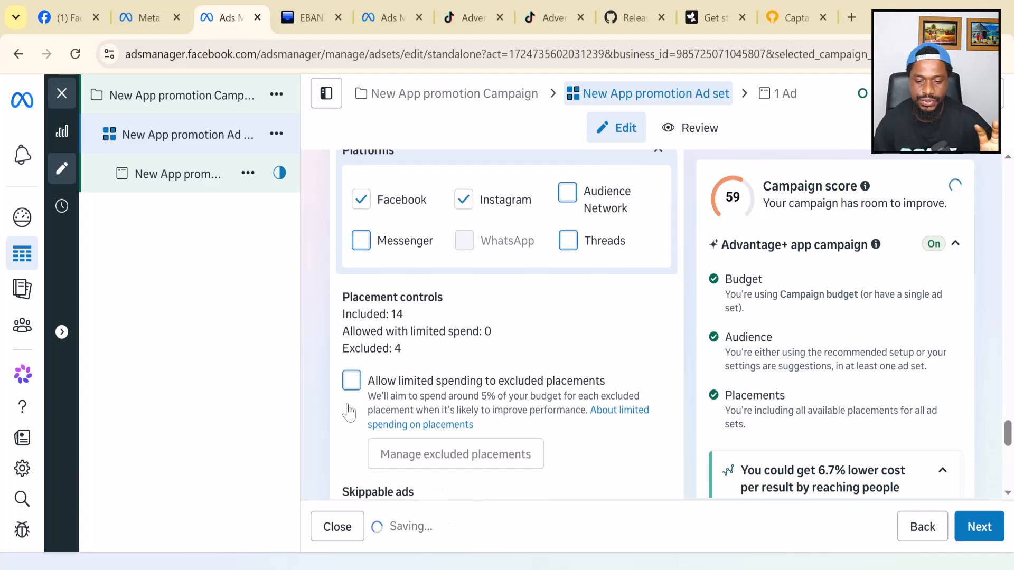
scroll(522, 333, down, 5)
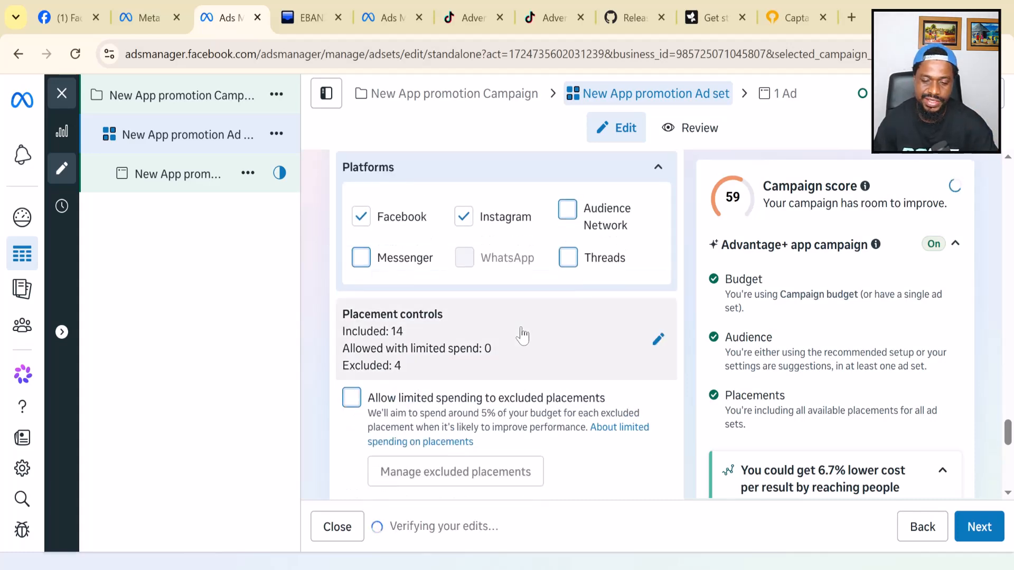
- Review the ad set's placement controls, inventory filters, campaign score and audience definition
scroll(507, 342, down, 5)
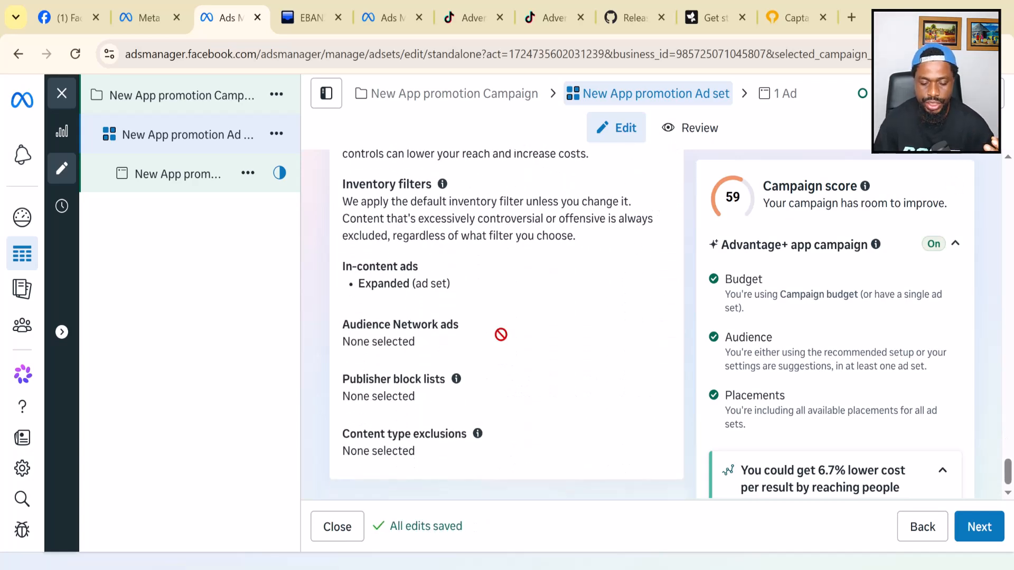
scroll(499, 341, up, 8)
scroll(495, 343, up, 10)
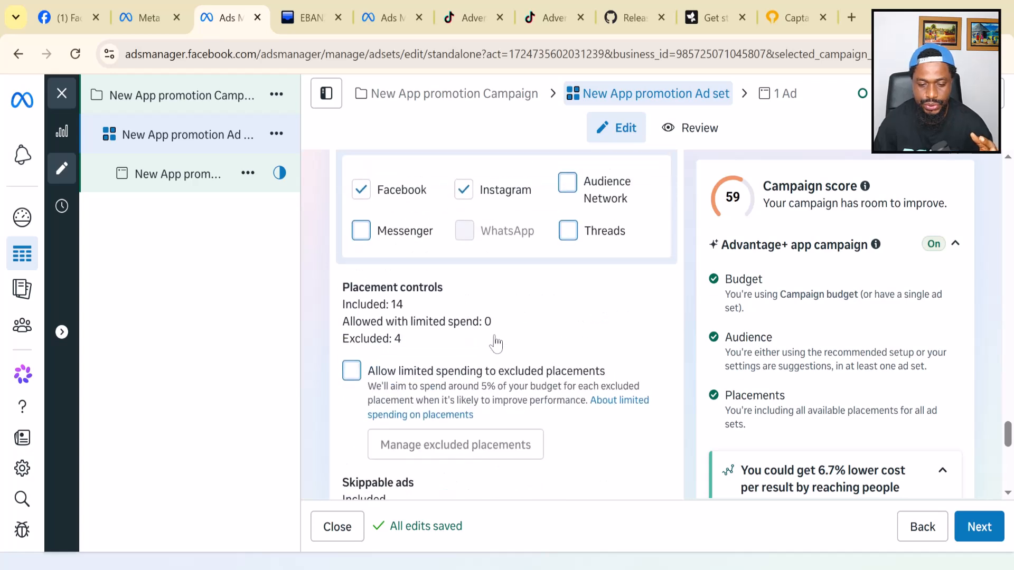
scroll(495, 326, up, 10)
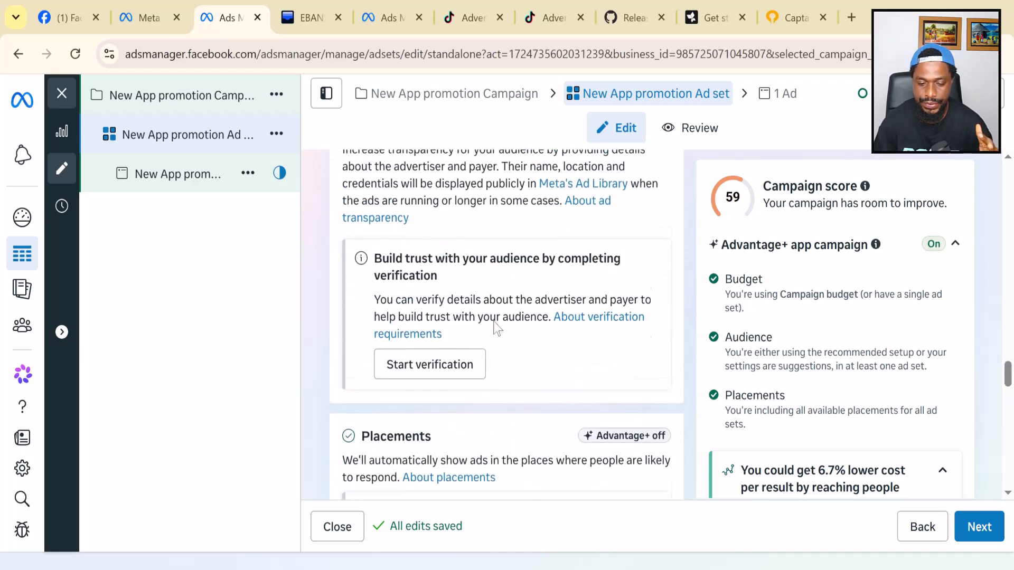
scroll(496, 325, up, 5)
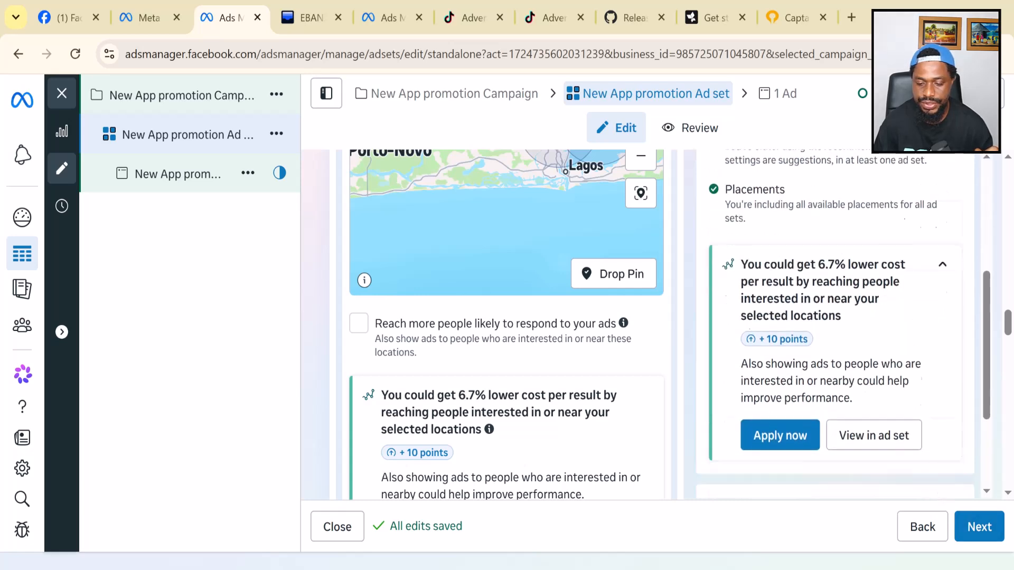
scroll(817, 373, up, 4)
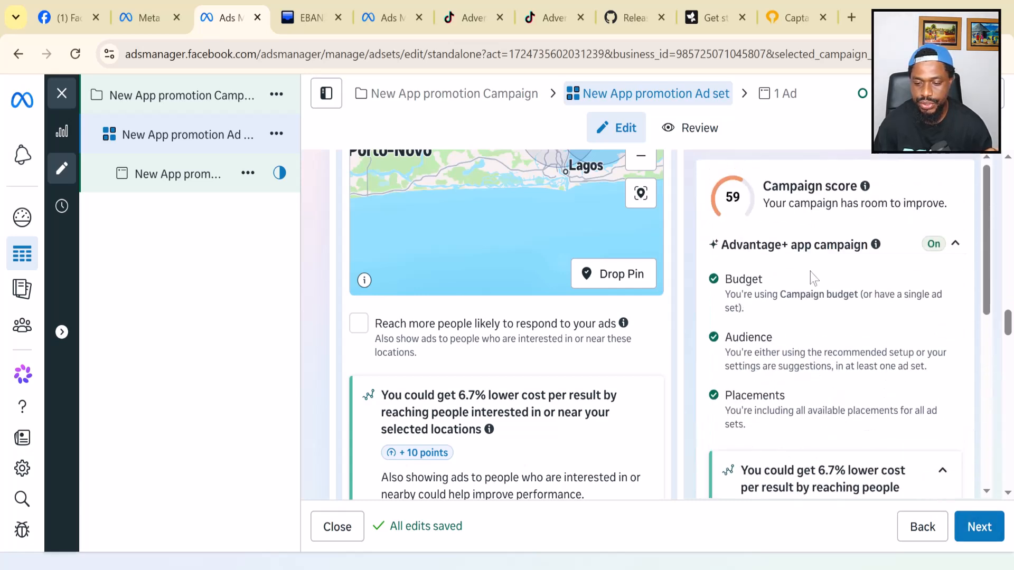
scroll(808, 285, down, 2)
scroll(806, 298, down, 6)
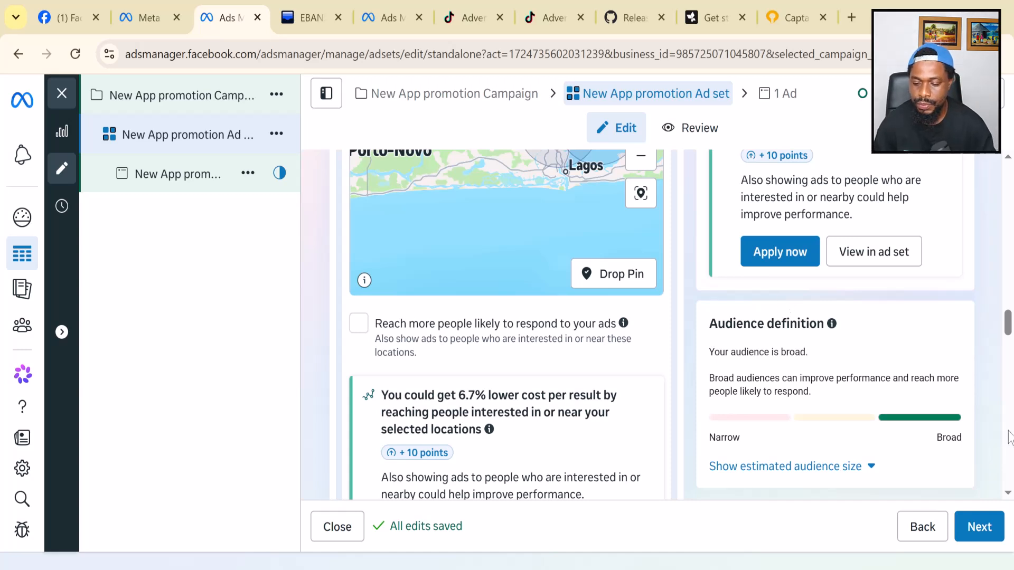
- Proceed to the ad level and choose Captain Track as the ad's Facebook Page
click(975, 536)
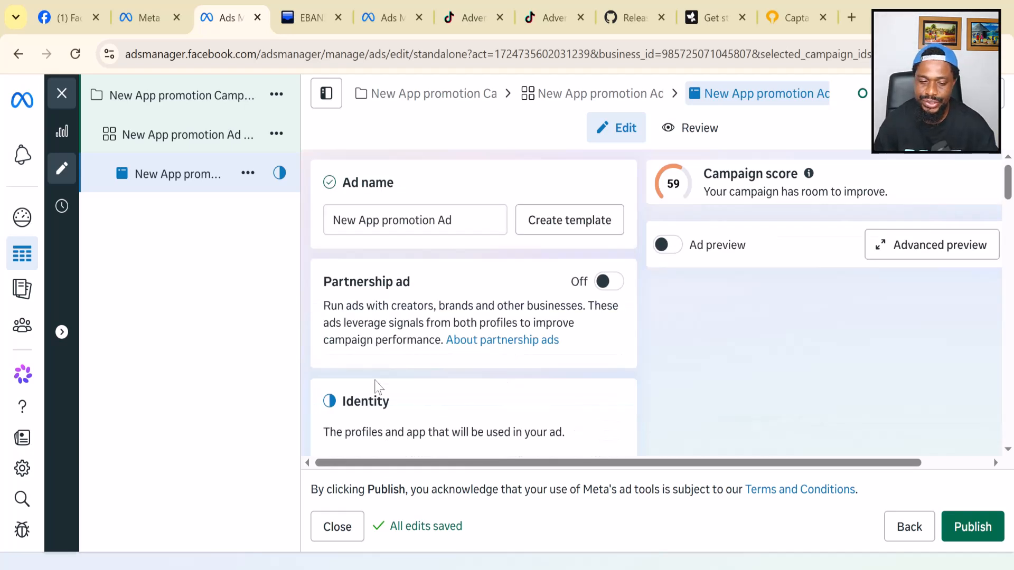
scroll(453, 276, down, 2)
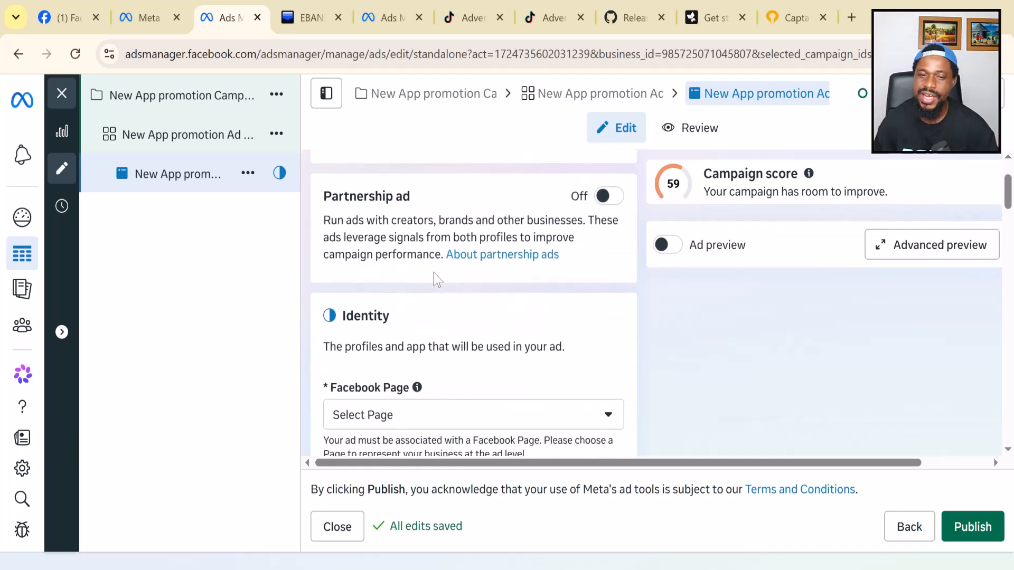
scroll(412, 258, up, 2)
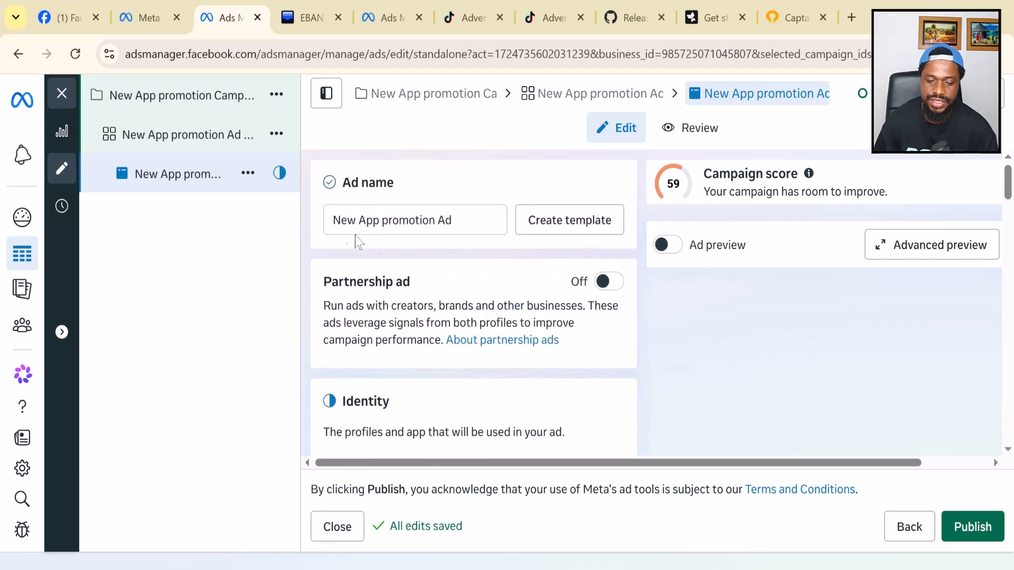
scroll(411, 241, down, 4)
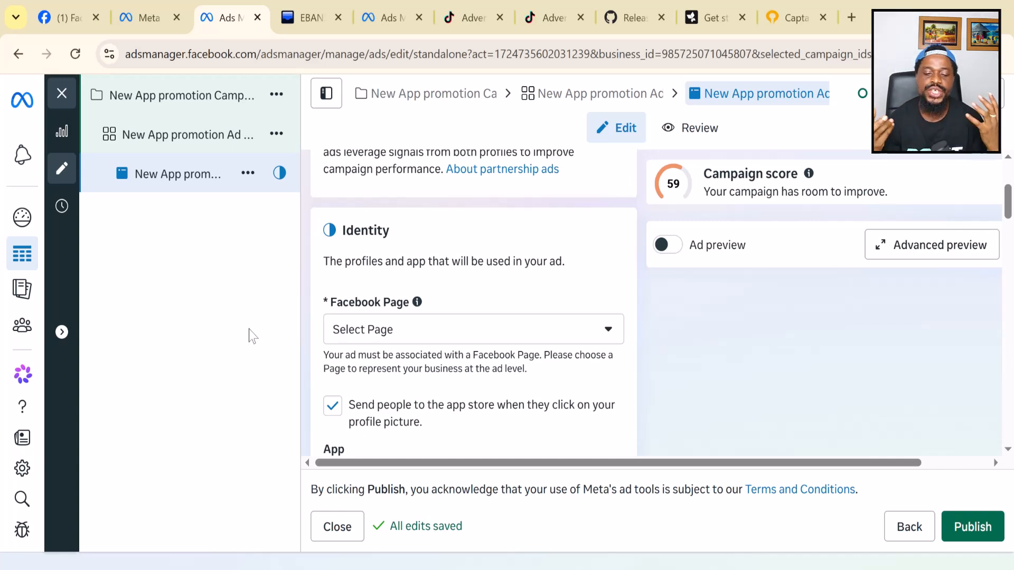
click(607, 330)
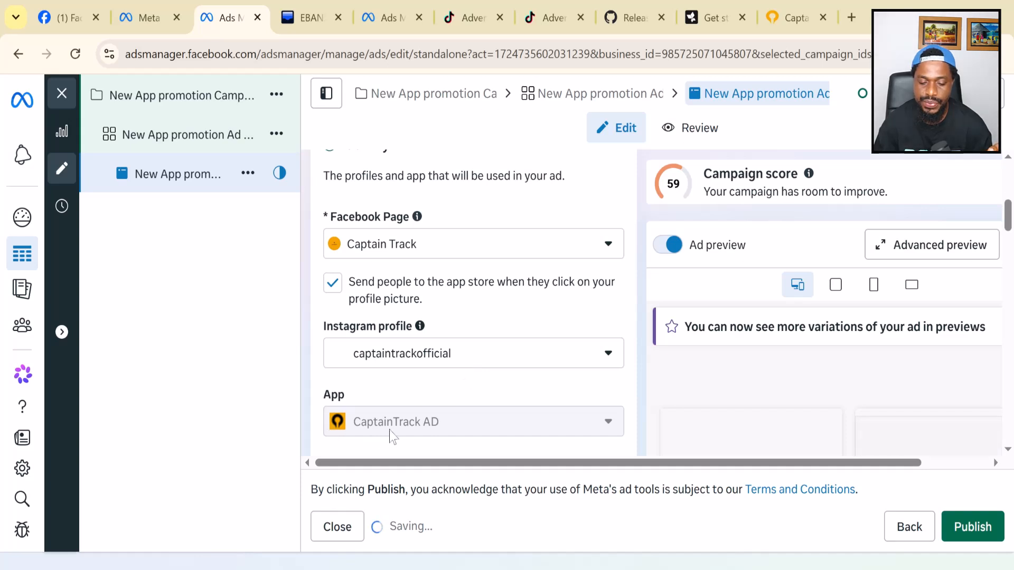
- Examine the ad's identity, setup, format and destination sections and the creative types offered under Ad creative
scroll(396, 436, down, 2)
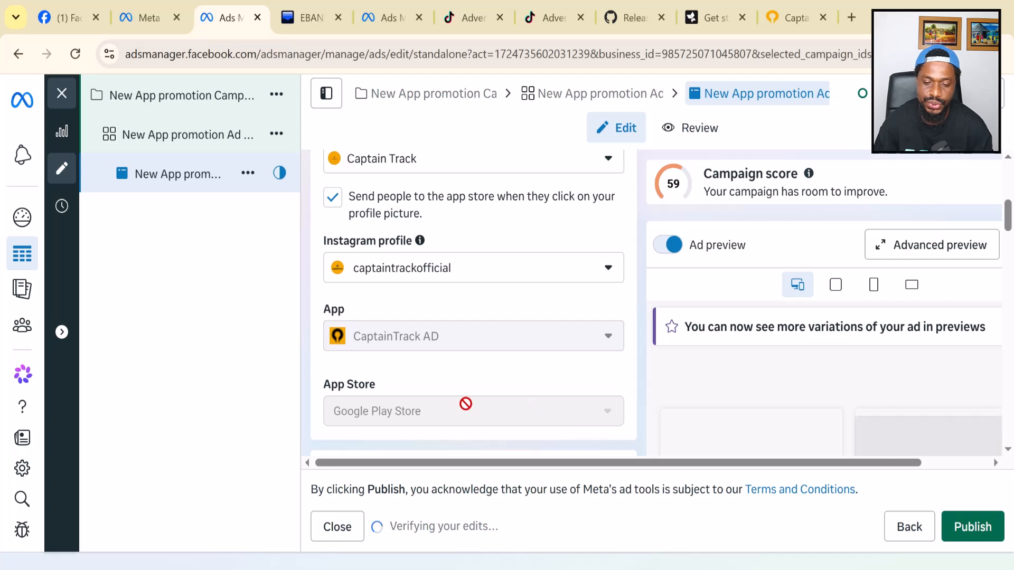
scroll(467, 410, up, 2)
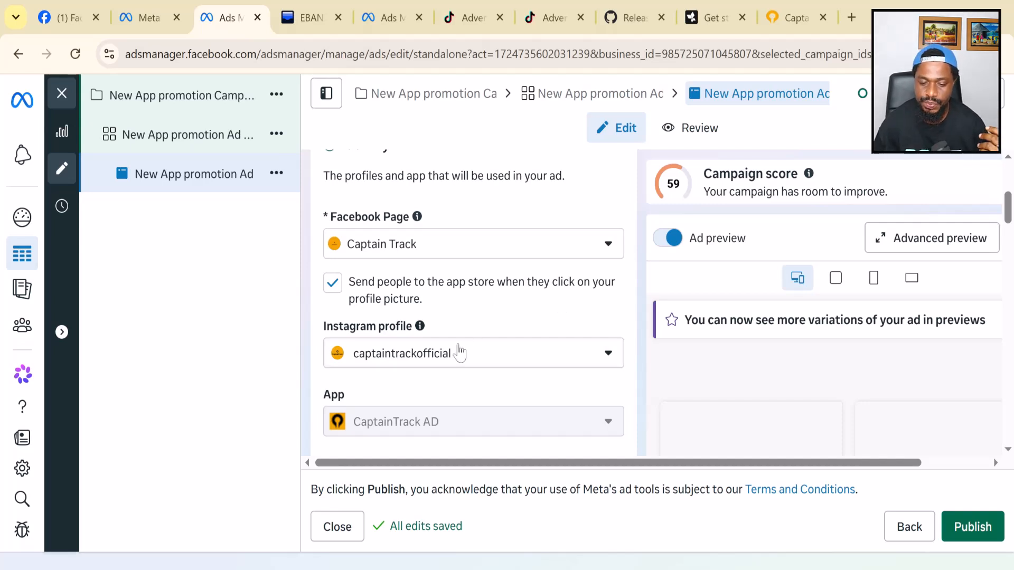
scroll(480, 328, down, 3)
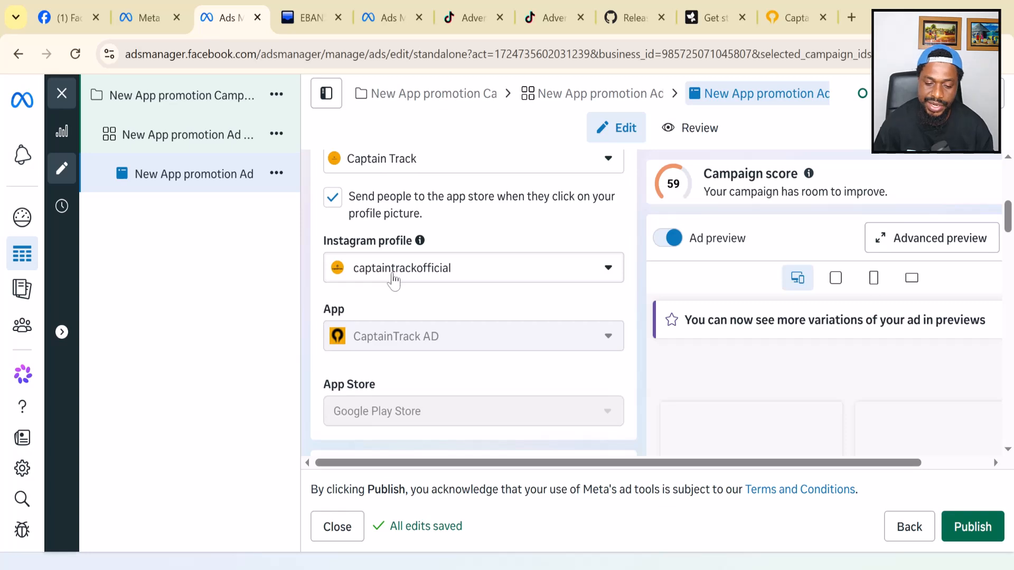
scroll(392, 280, down, 4)
scroll(474, 301, down, 1)
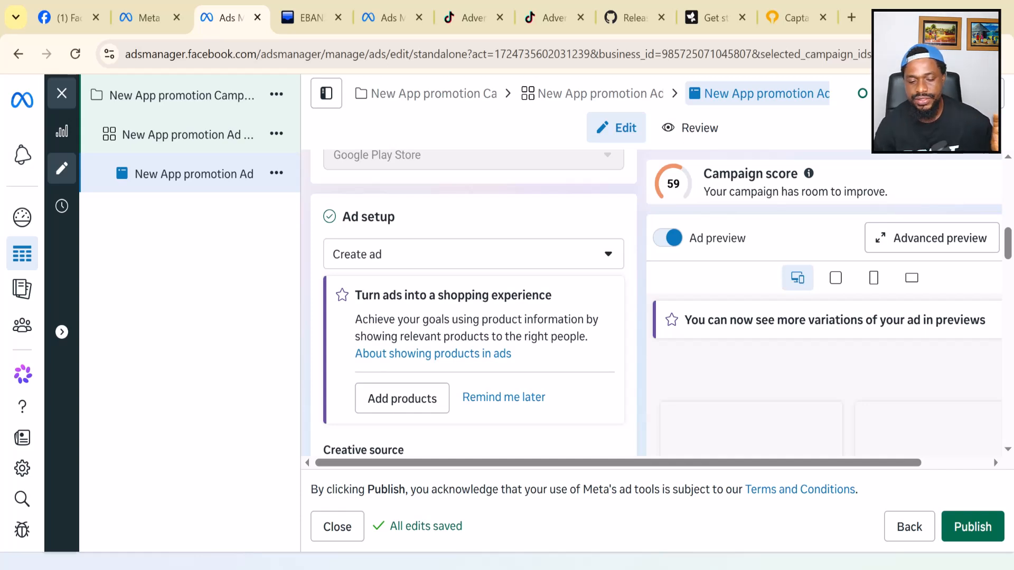
scroll(443, 278, down, 3)
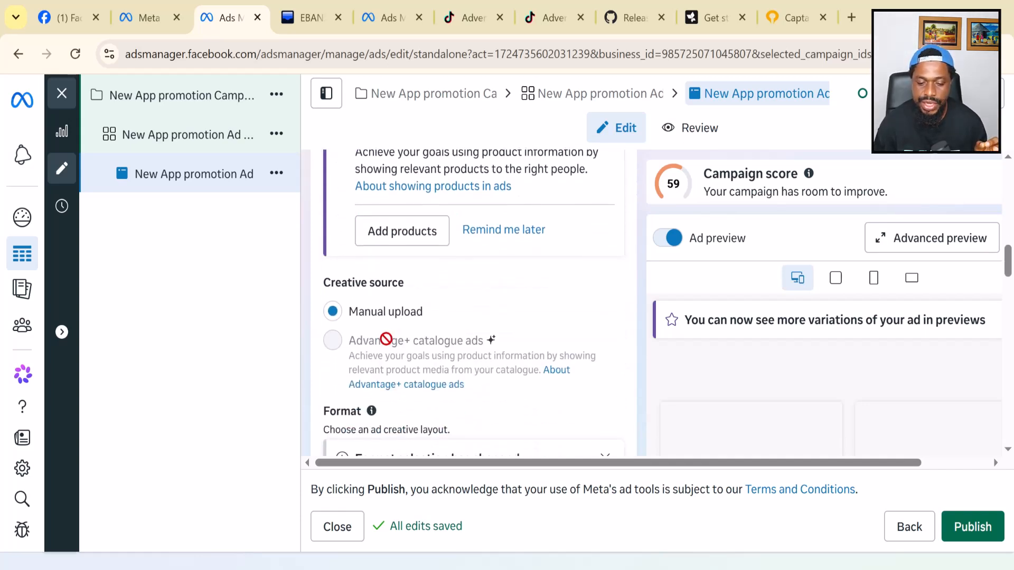
scroll(423, 418, down, 2)
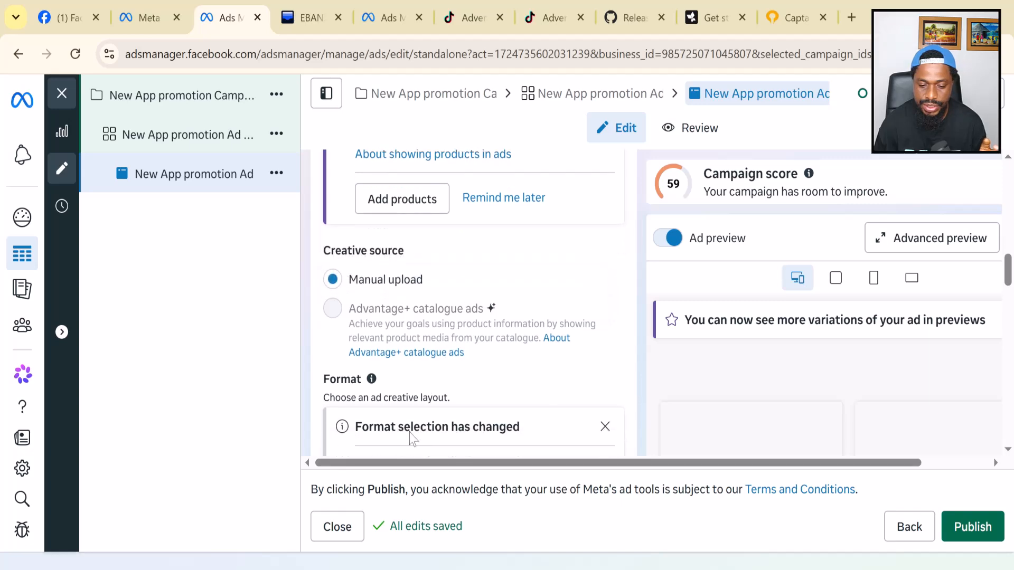
scroll(391, 420, down, 4)
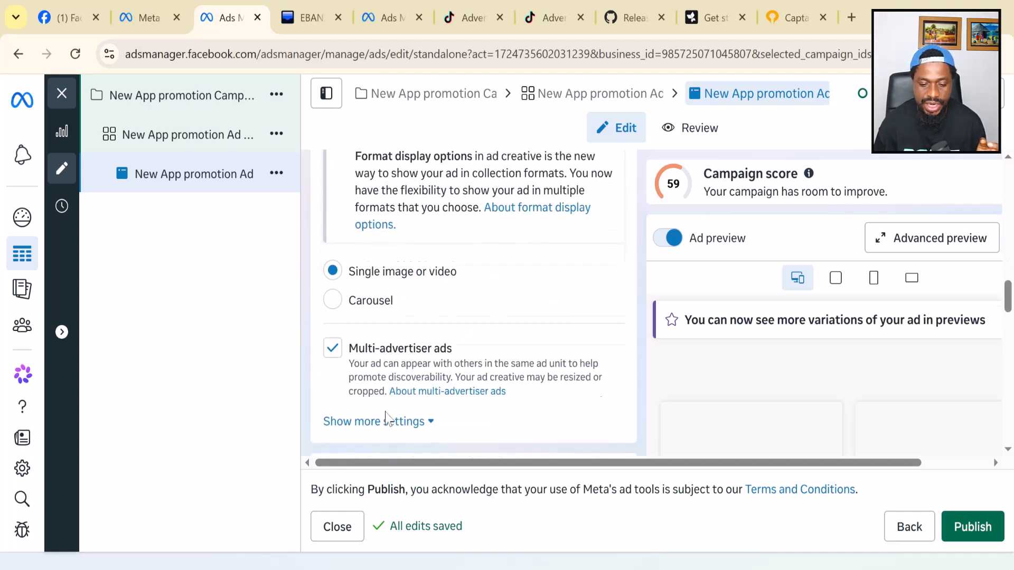
scroll(351, 346, down, 4)
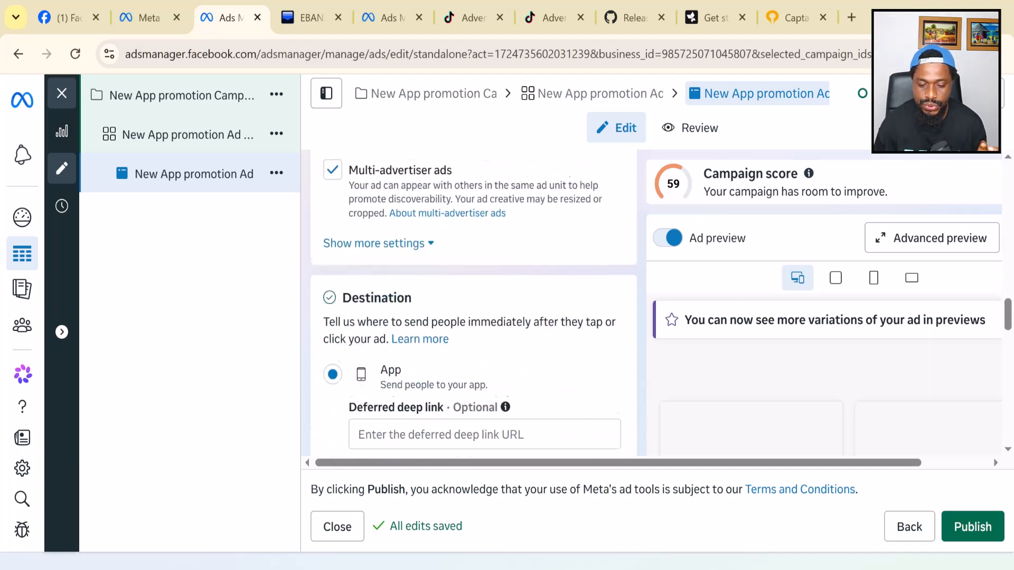
scroll(354, 351, down, 7)
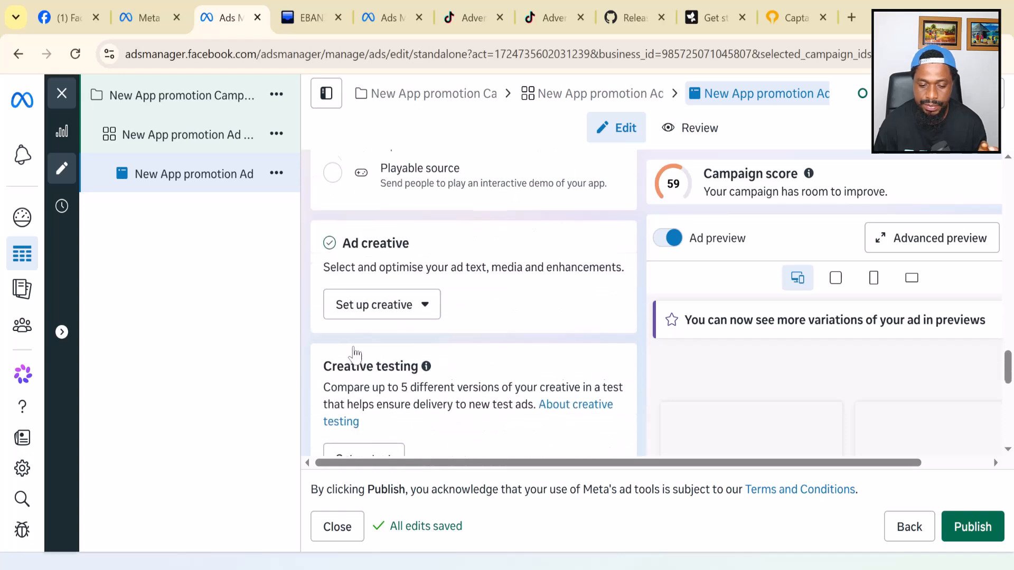
scroll(355, 352, down, 2)
scroll(473, 304, up, 3)
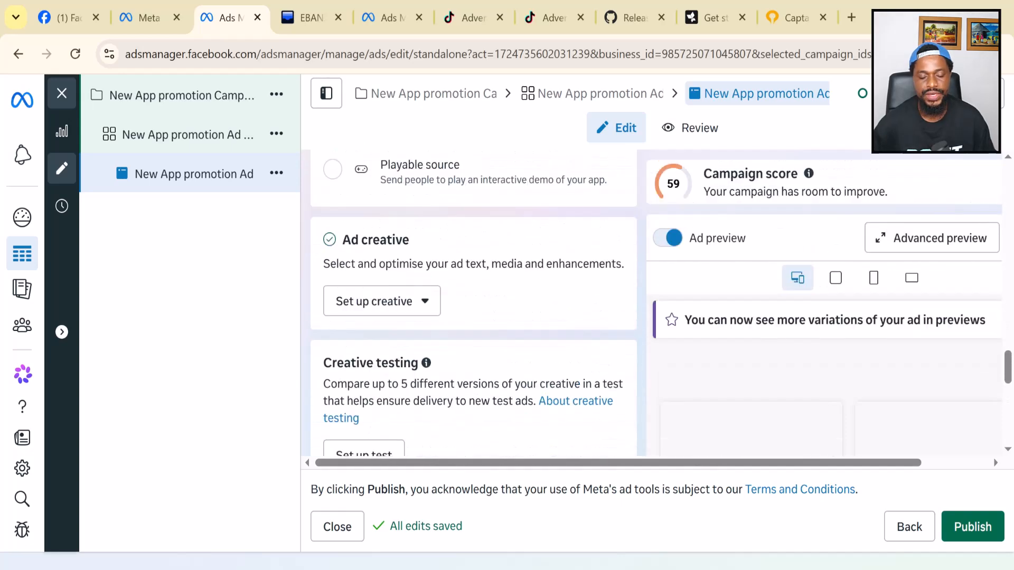
click(413, 311)
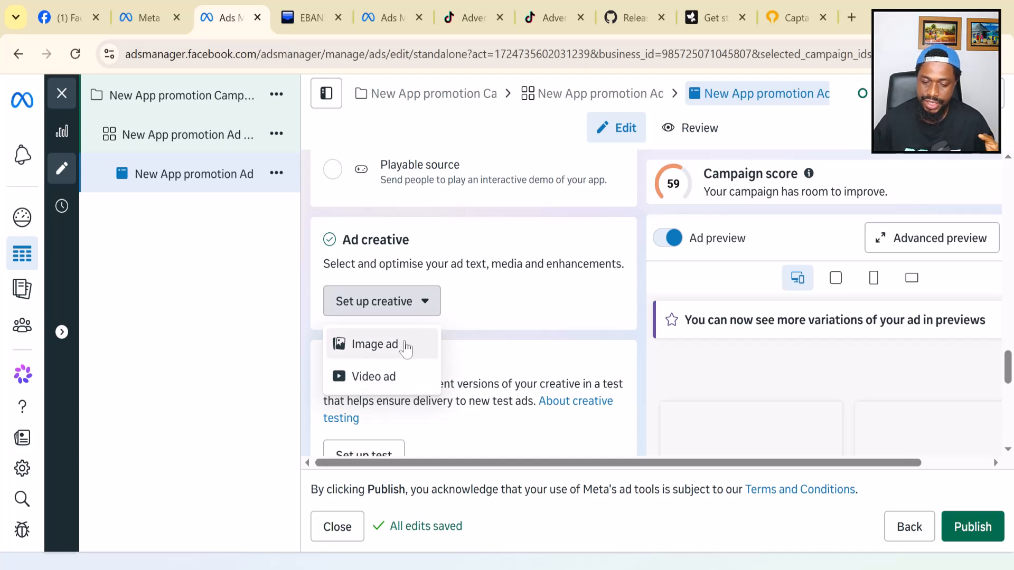
- Change the ad setup from creating a new ad to using an existing post
scroll(505, 317, up, 6)
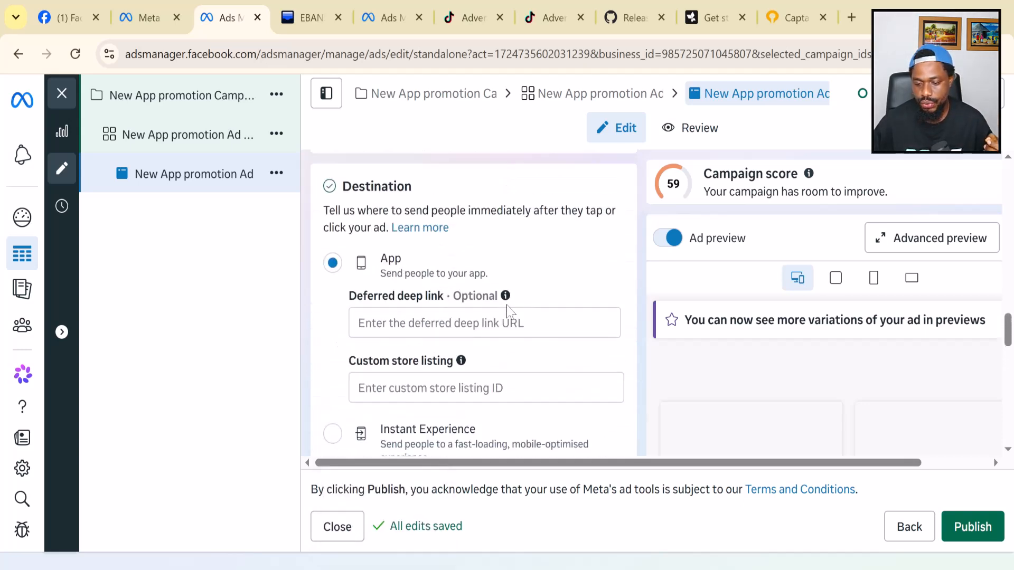
scroll(507, 309, up, 1)
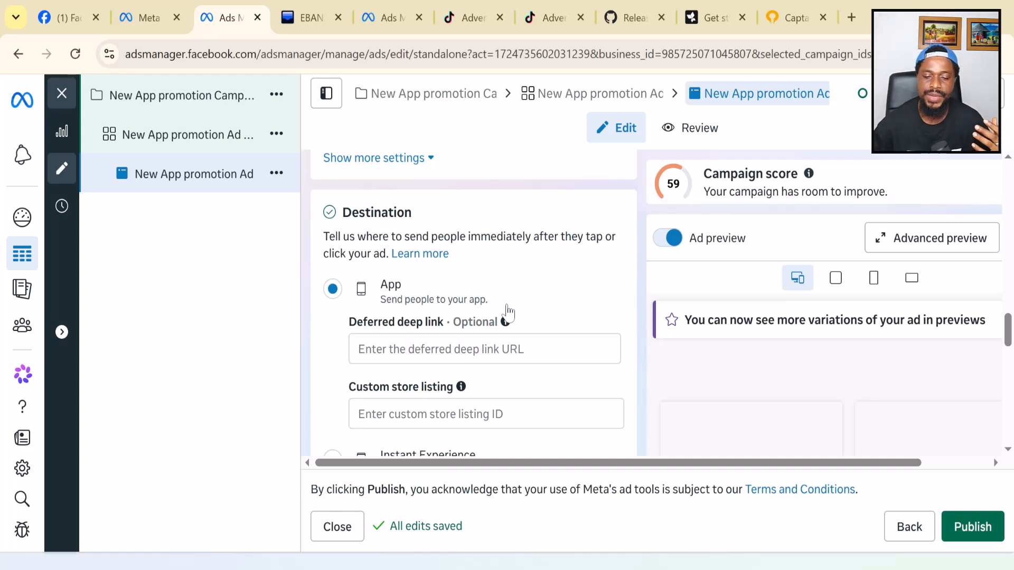
scroll(437, 287, up, 5)
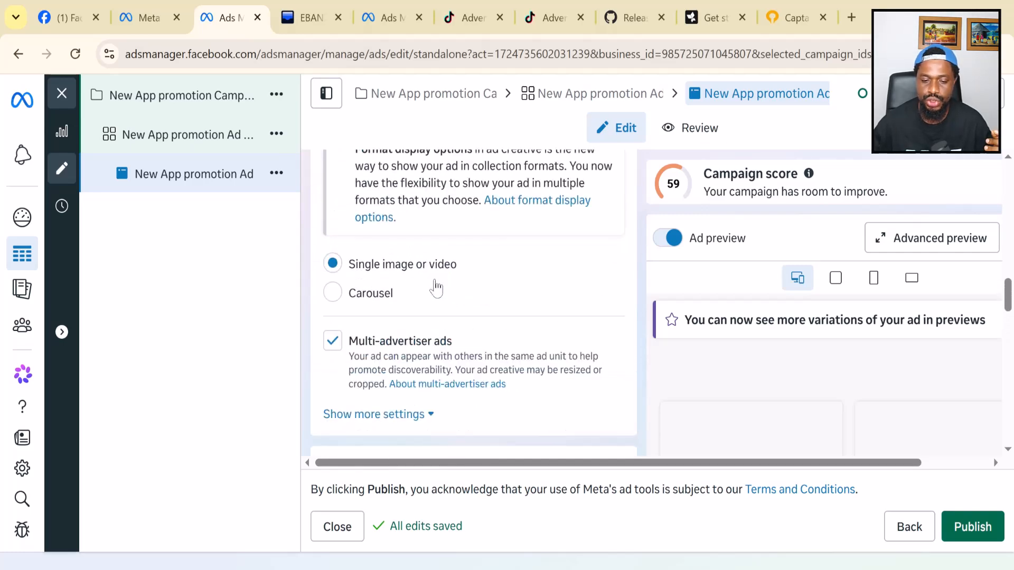
scroll(436, 288, up, 7)
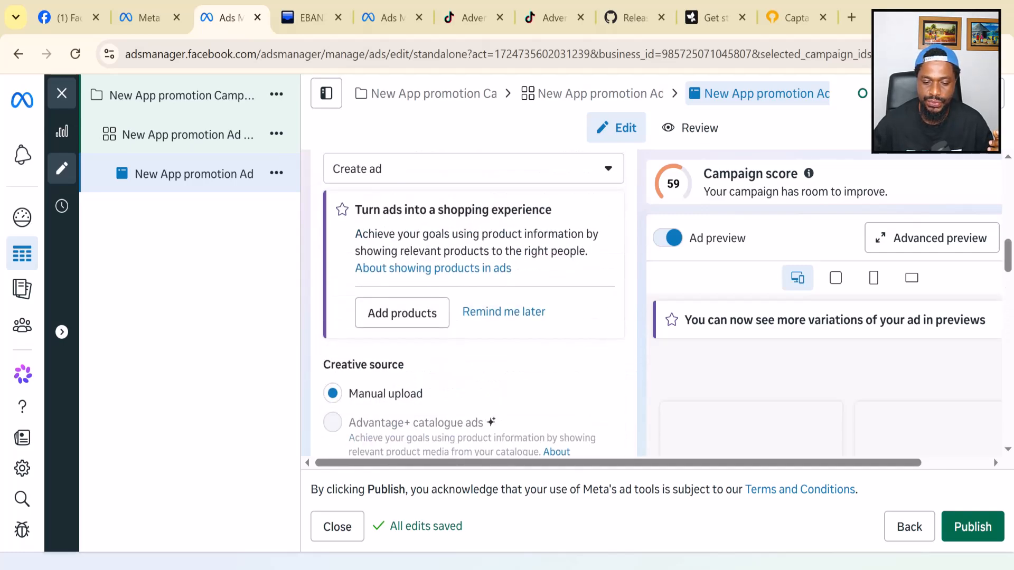
scroll(442, 258, up, 2)
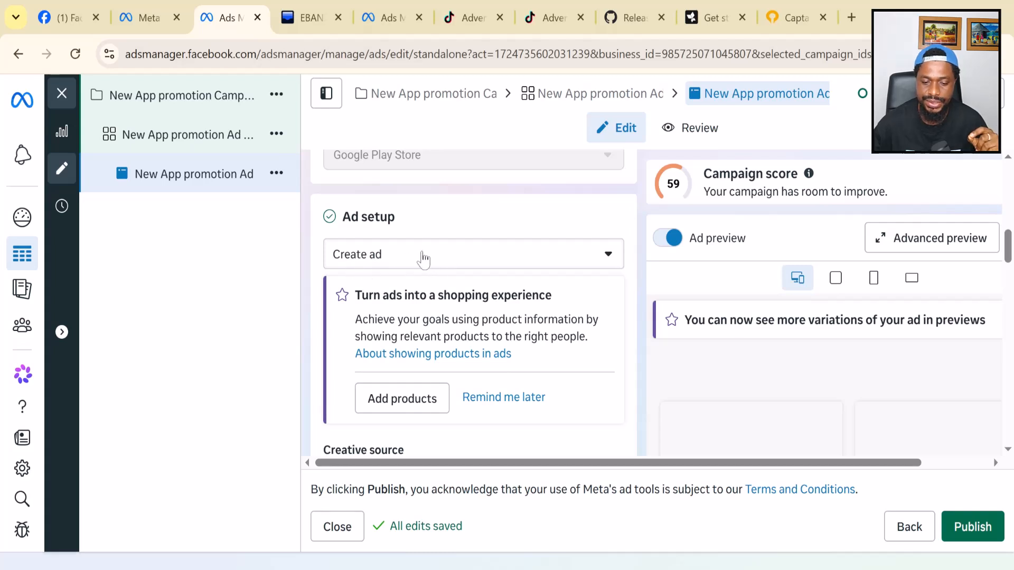
click(423, 259)
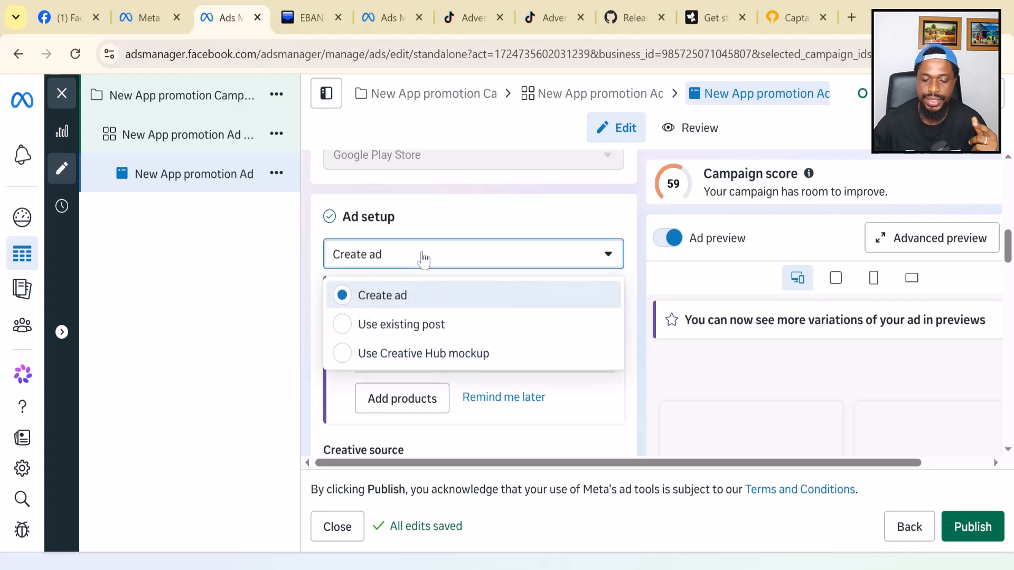
click(341, 338)
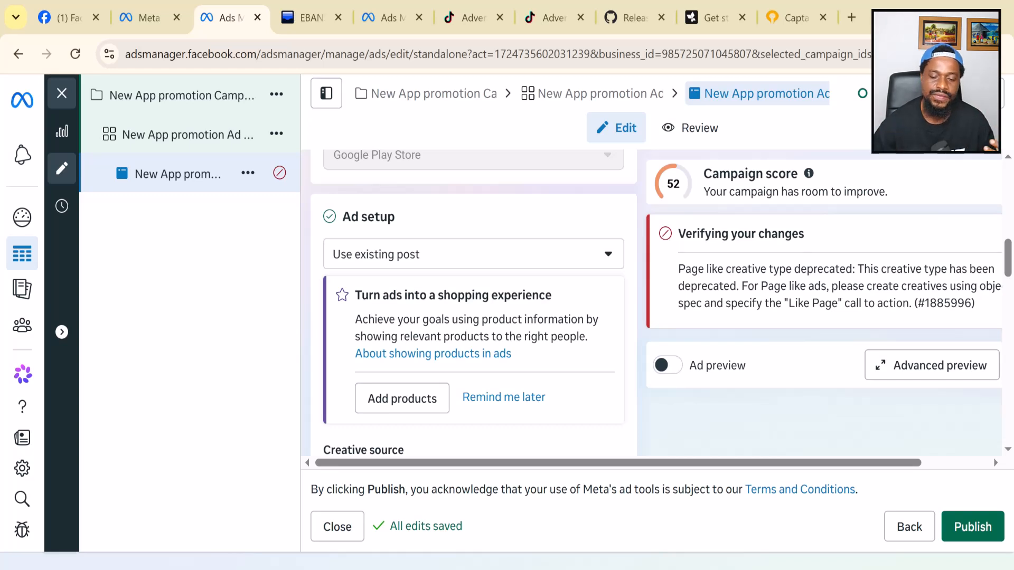
- Review the creative source, multi-advertiser, destination and ad creative options offered for the existing-post setup
scroll(457, 297, down, 2)
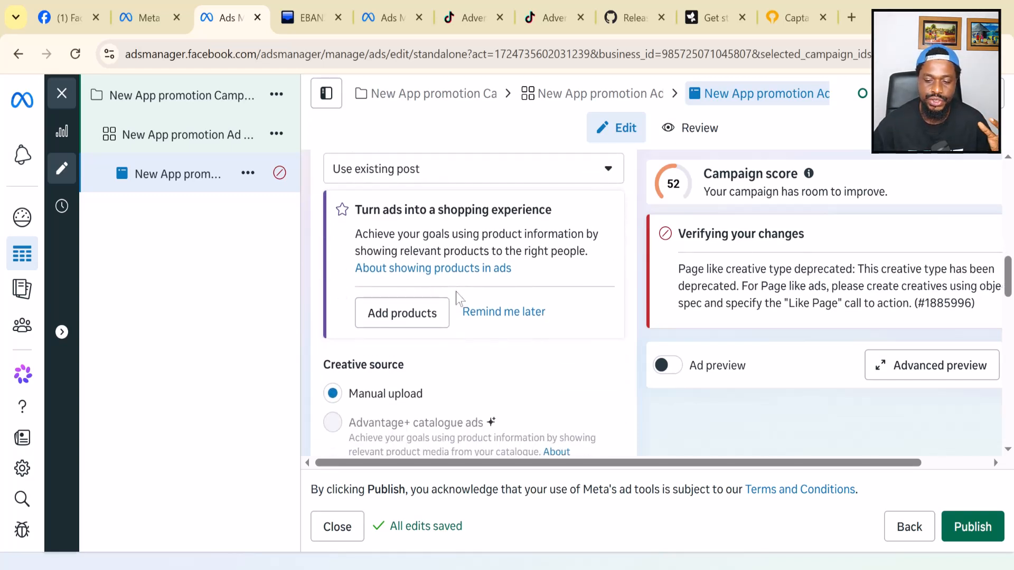
scroll(457, 297, down, 2)
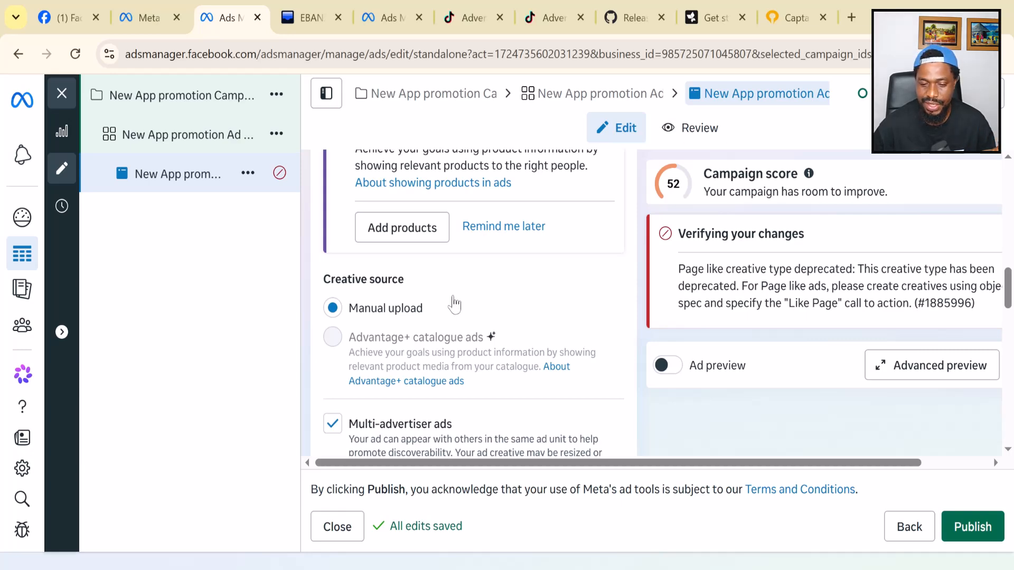
scroll(453, 305, up, 2)
scroll(455, 303, down, 7)
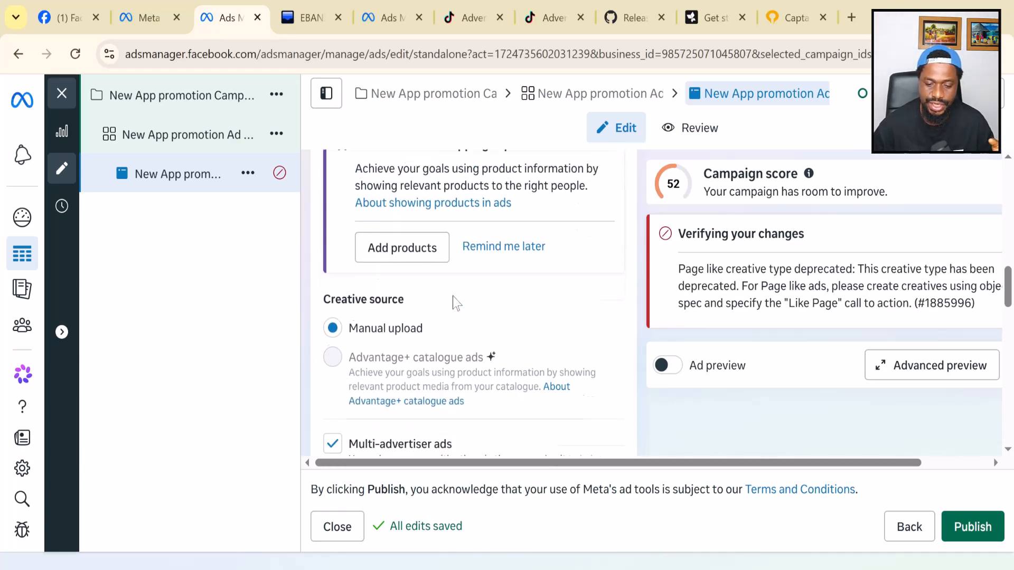
scroll(455, 304, up, 5)
scroll(455, 304, up, 4)
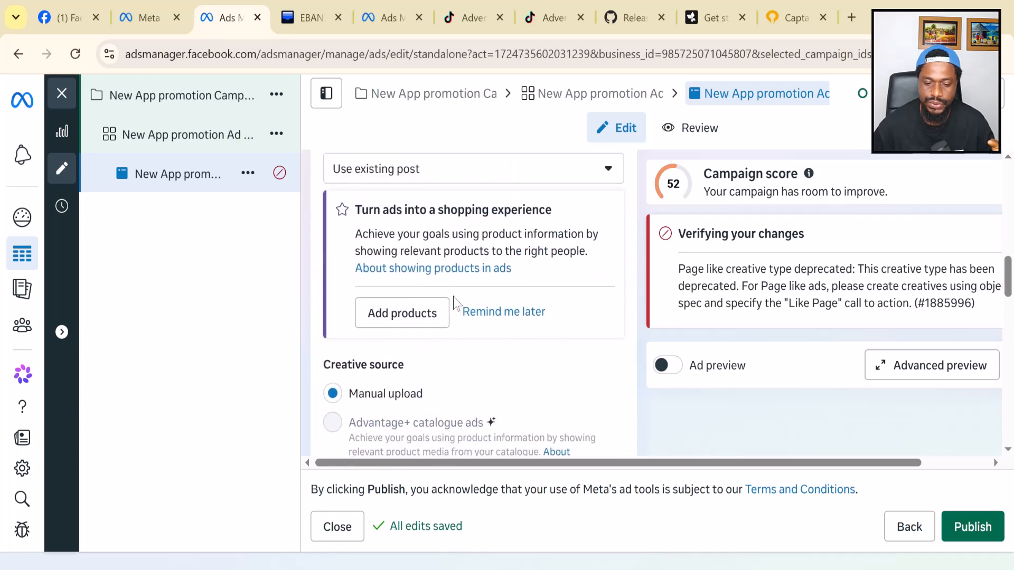
scroll(455, 303, down, 6)
scroll(455, 305, down, 5)
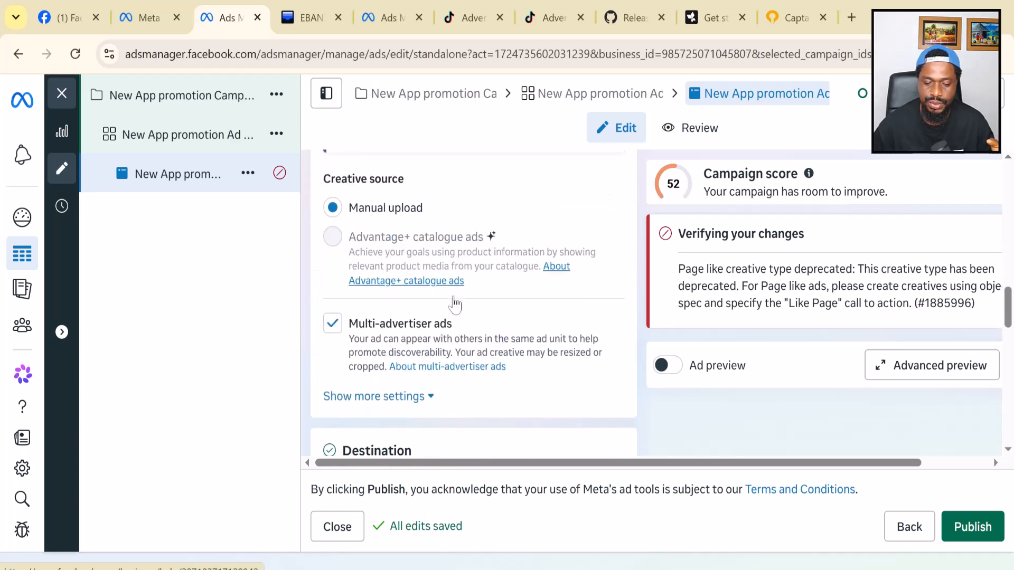
scroll(454, 301, down, 5)
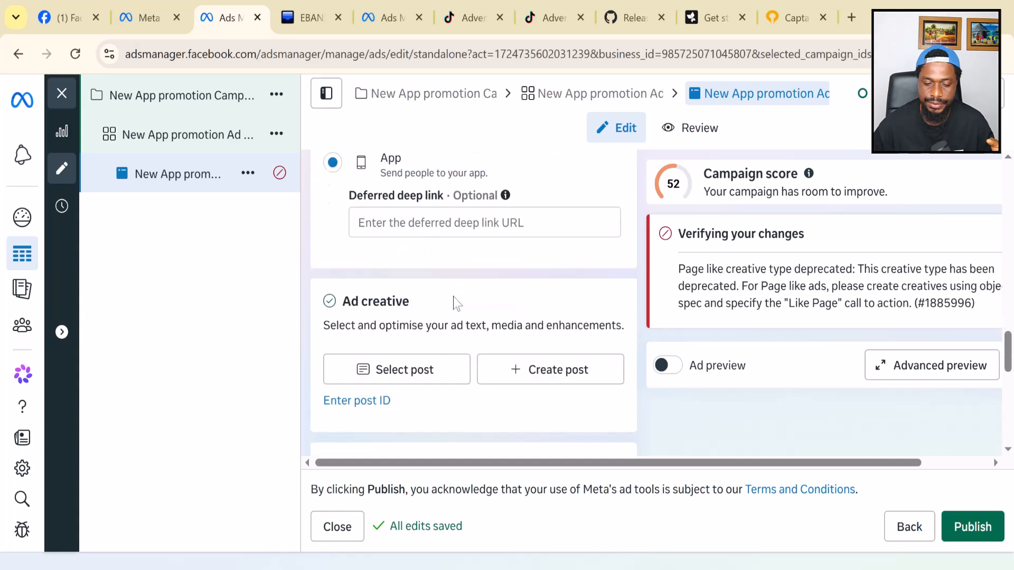
- Select the existing Facebook post beginning "Car breakdown in the middle of the road?" as the ad creative
click(410, 252)
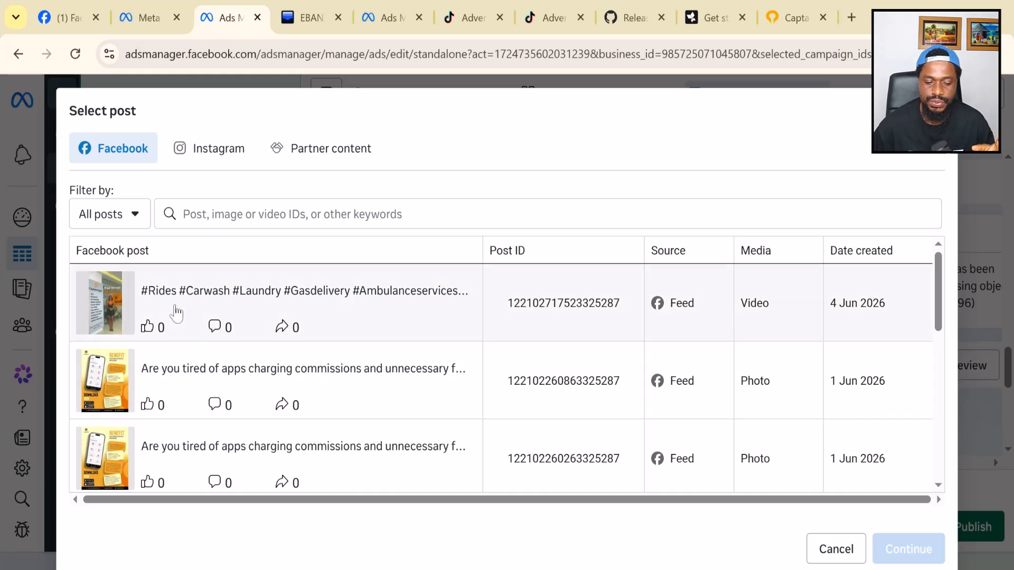
scroll(177, 313, down, 5)
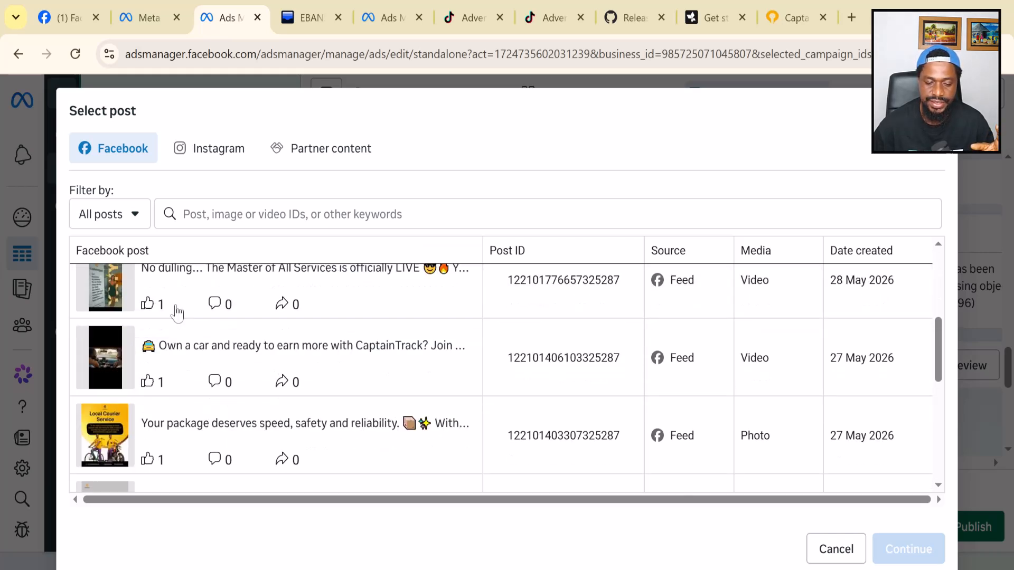
scroll(177, 311, down, 2)
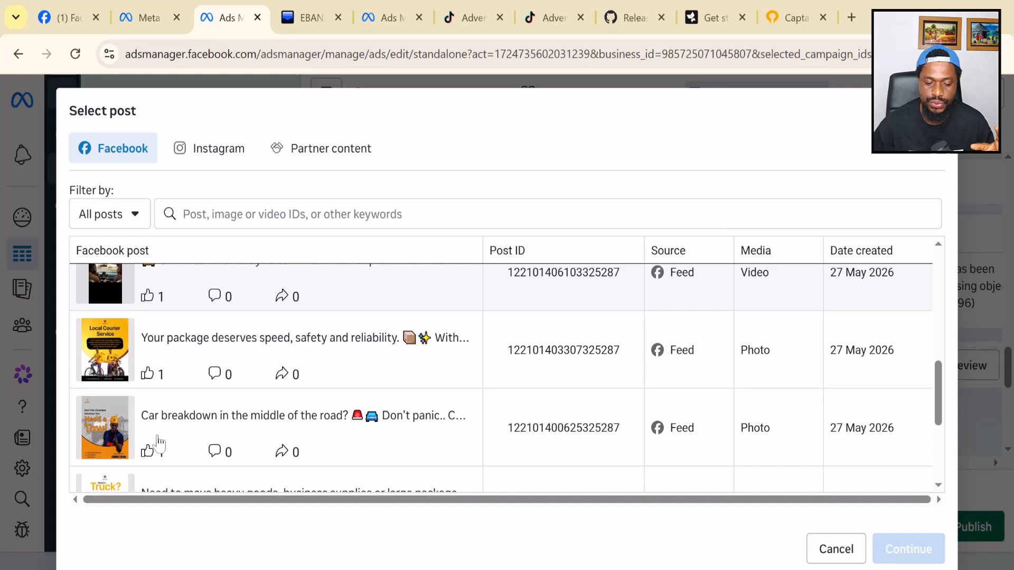
scroll(168, 444, down, 2)
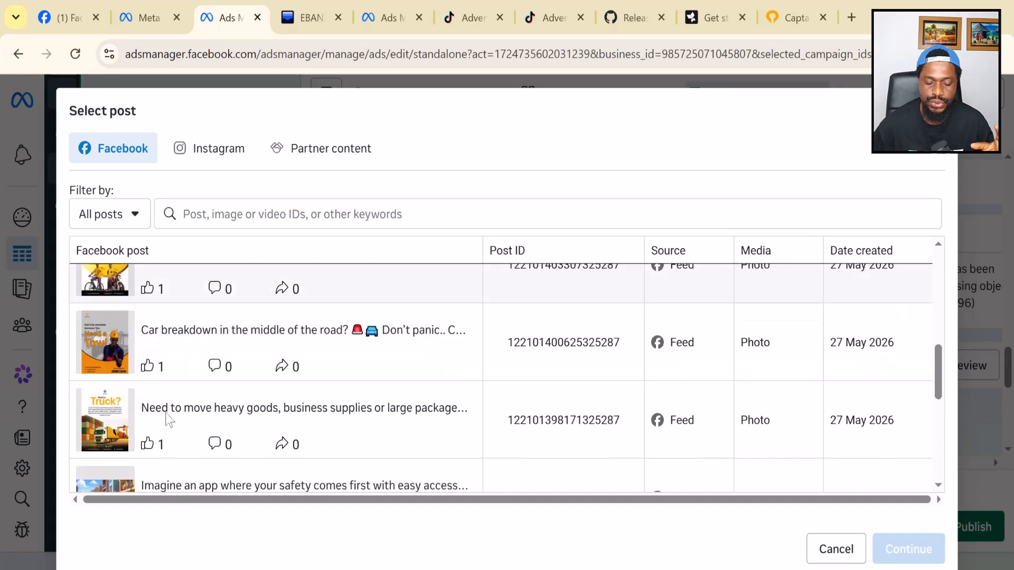
click(121, 344)
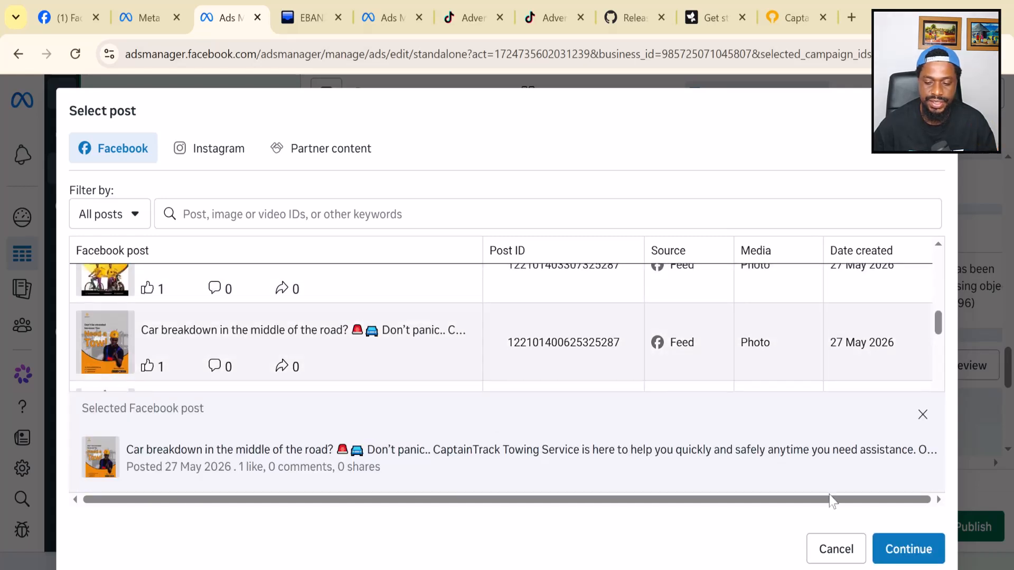
click(906, 549)
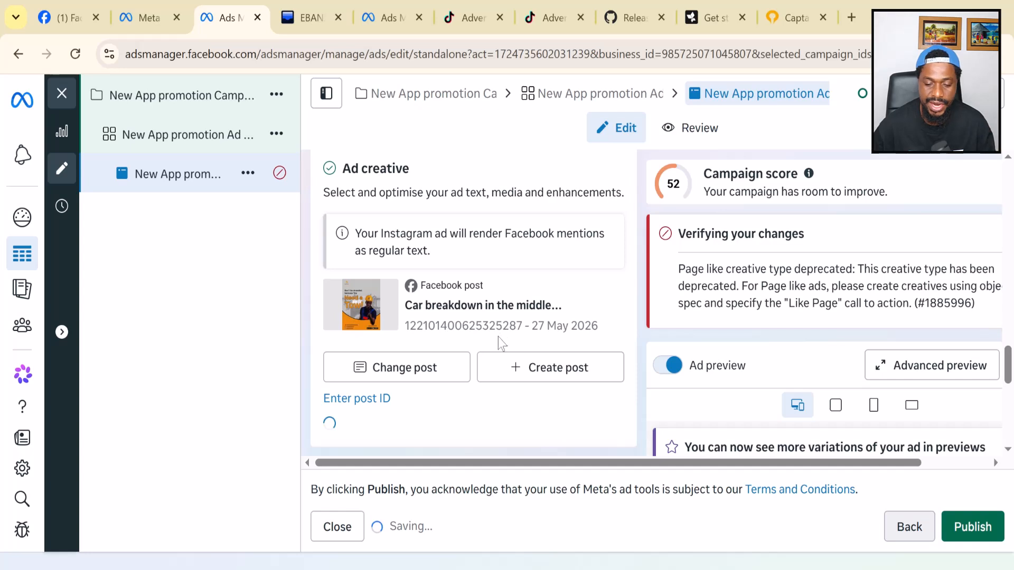
- Review the selected post's primary text, call-to-action section and ad previews across placements
scroll(499, 336, down, 2)
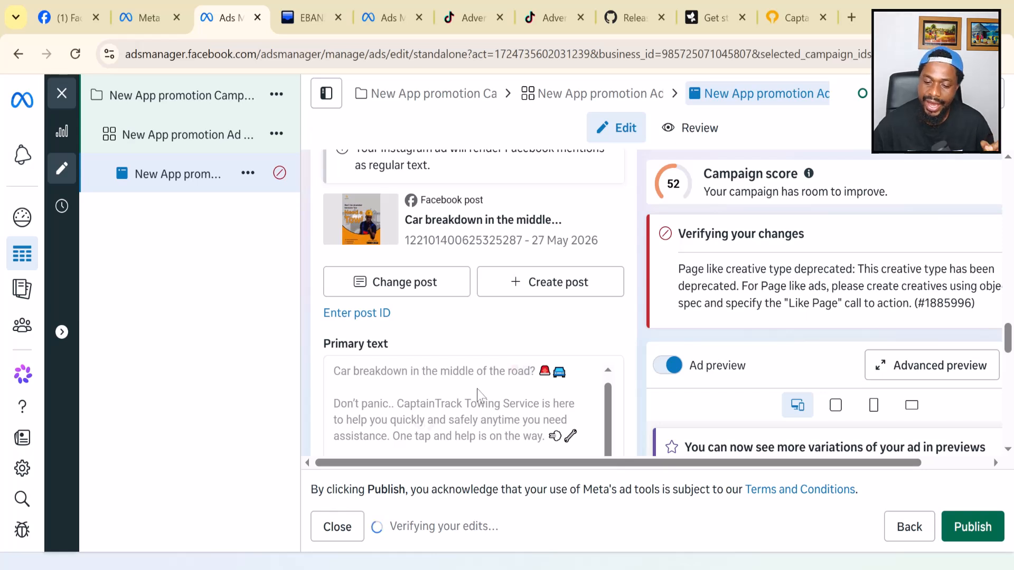
scroll(476, 389, down, 4)
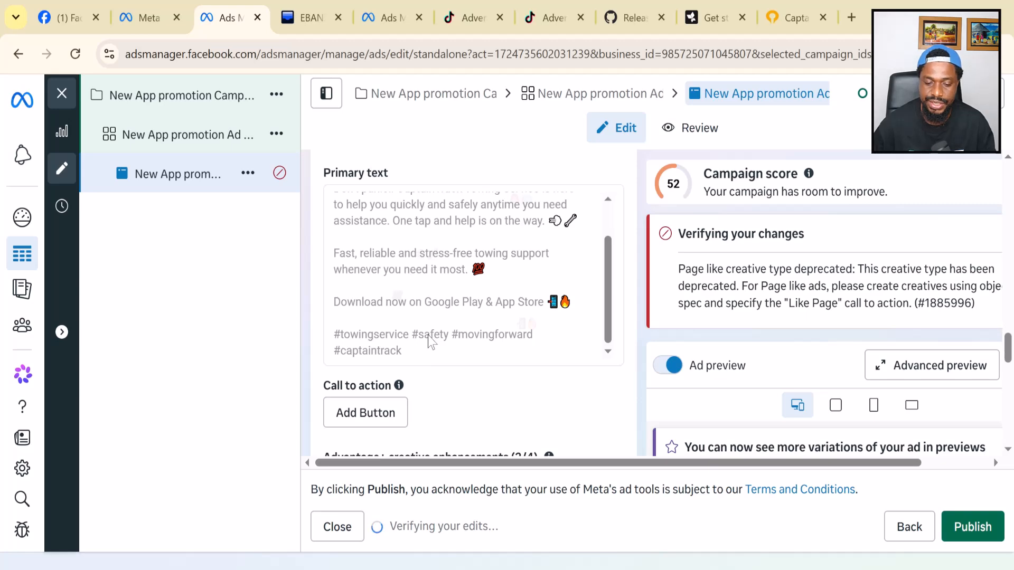
scroll(431, 341, down, 1)
scroll(432, 341, down, 2)
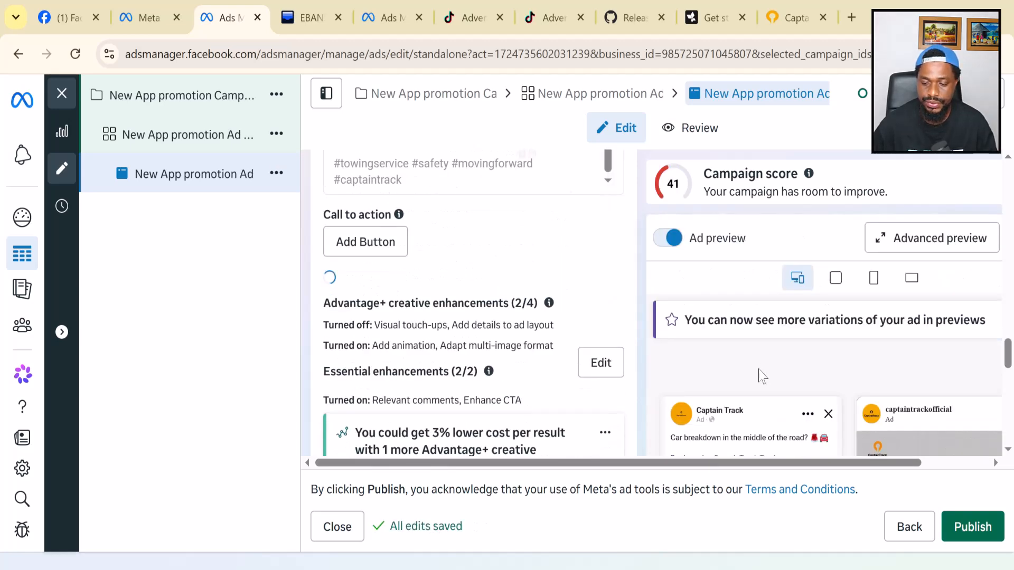
scroll(838, 443, down, 3)
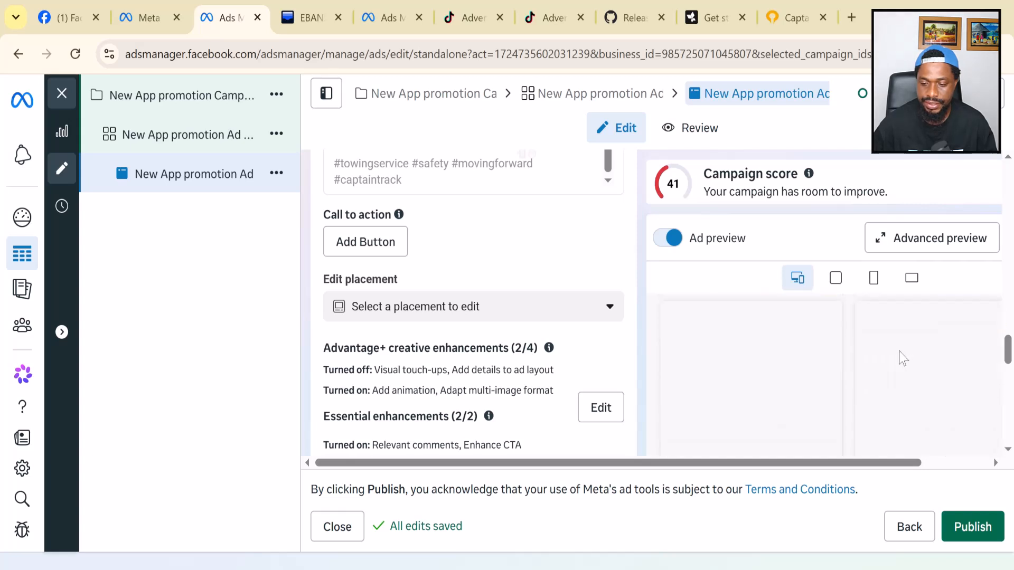
drag(900, 465, 967, 463)
scroll(725, 361, down, 3)
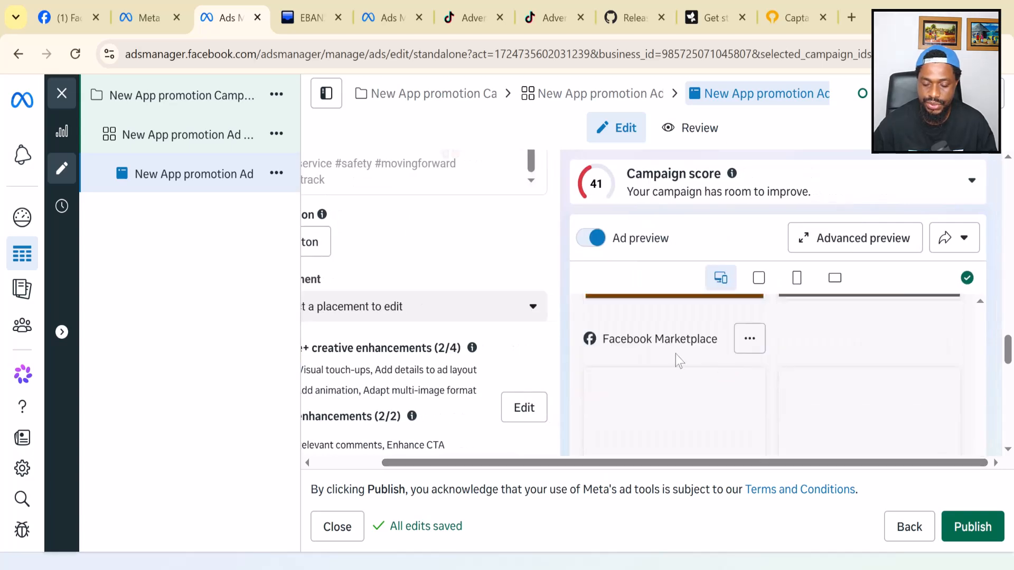
scroll(676, 355, down, 6)
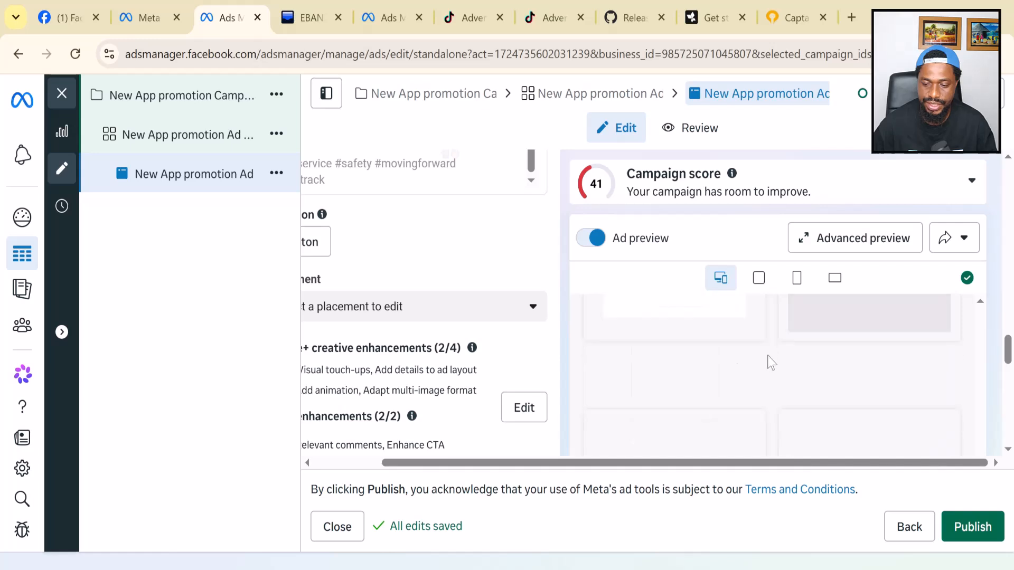
scroll(427, 451, left, 3)
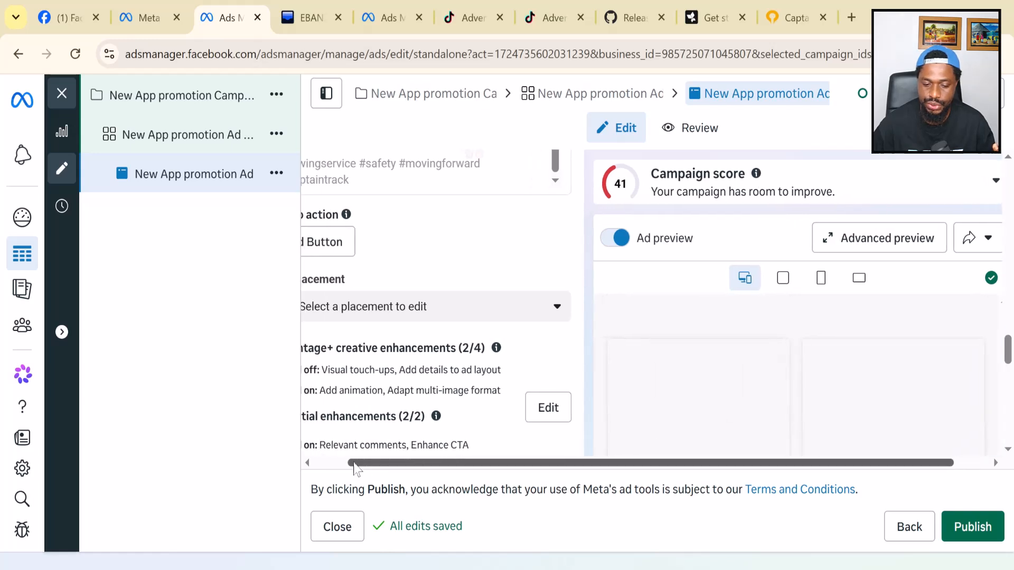
- Examine the Advantage+ creative enhancements, creative testing and conversion tracking sections of the ad
scroll(480, 362, down, 6)
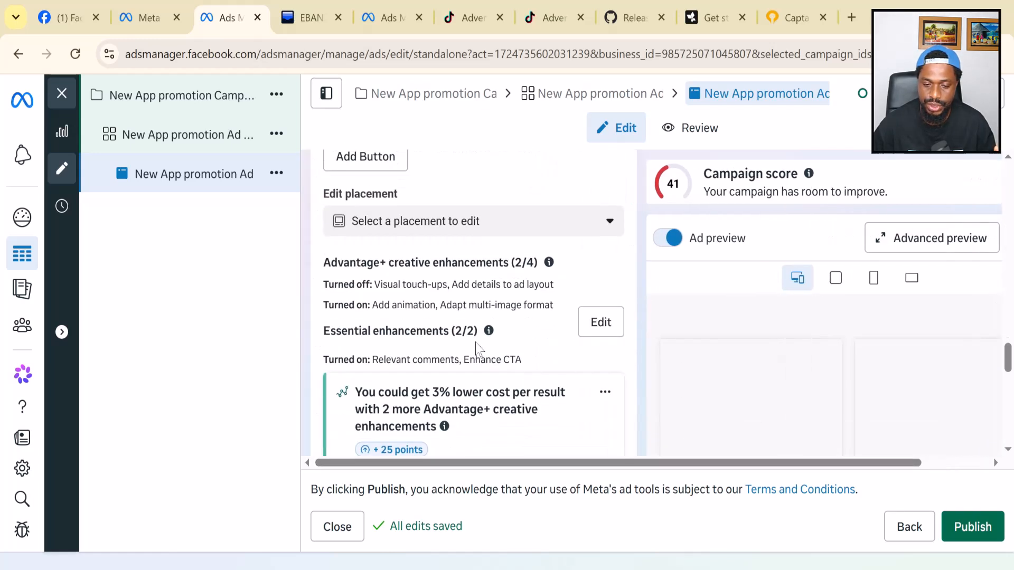
scroll(479, 345, down, 6)
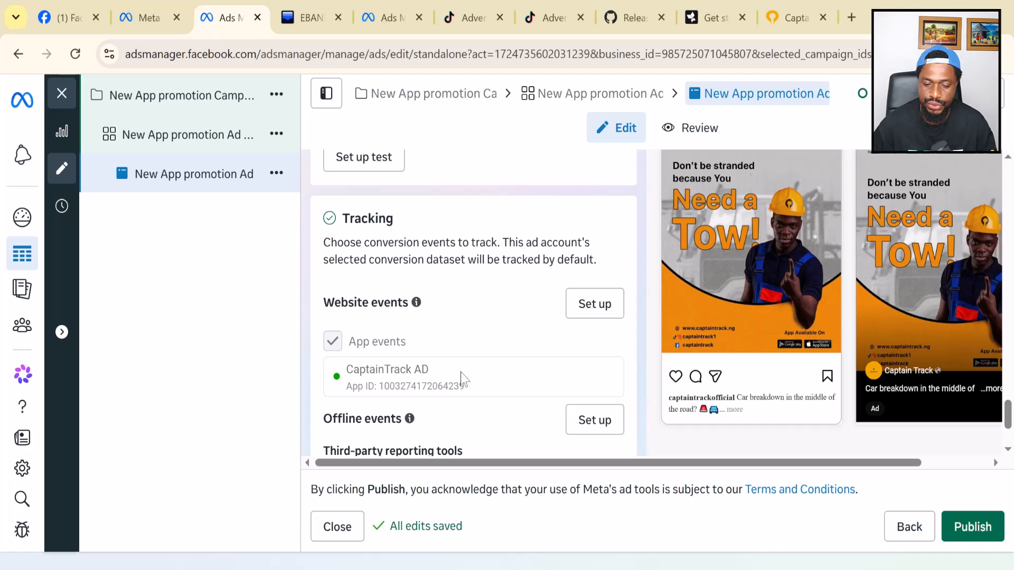
scroll(397, 359, down, 2)
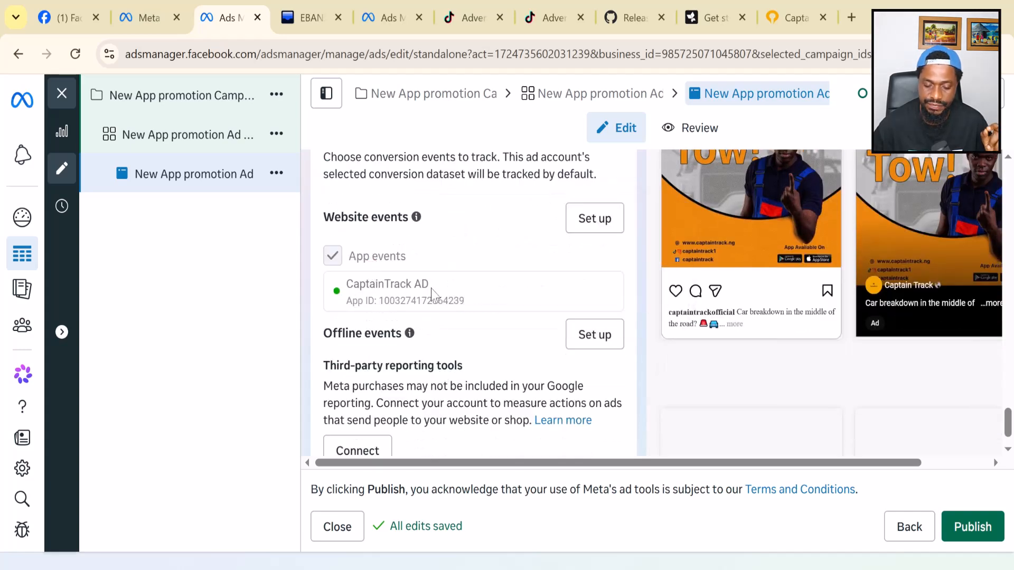
scroll(440, 311, down, 1)
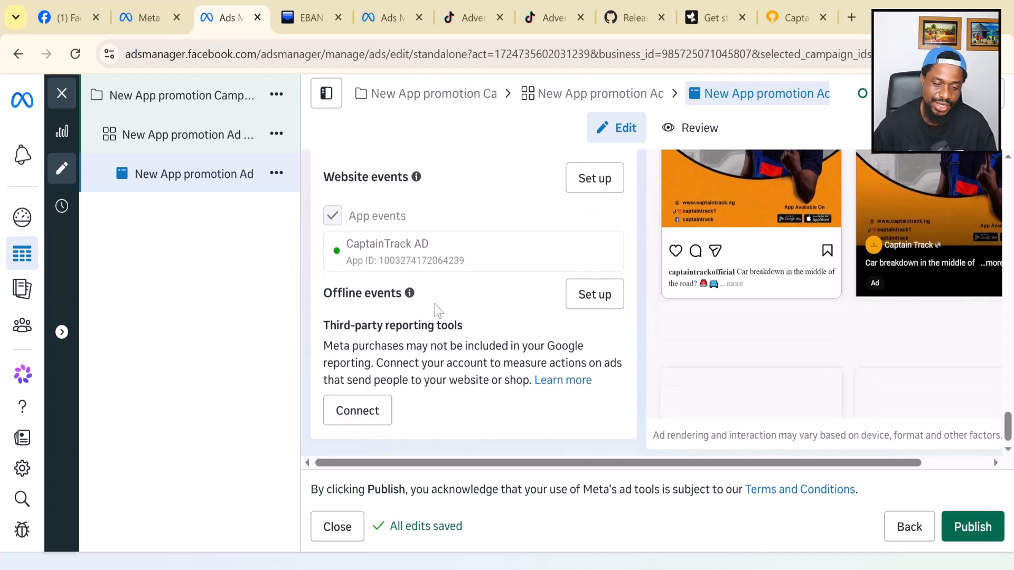
scroll(431, 303, up, 2)
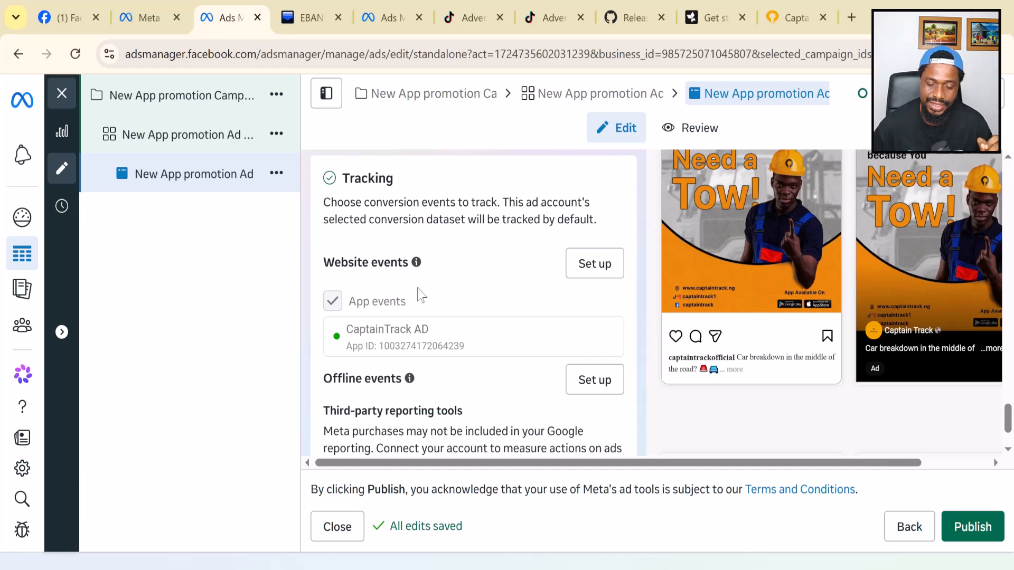
scroll(421, 295, up, 6)
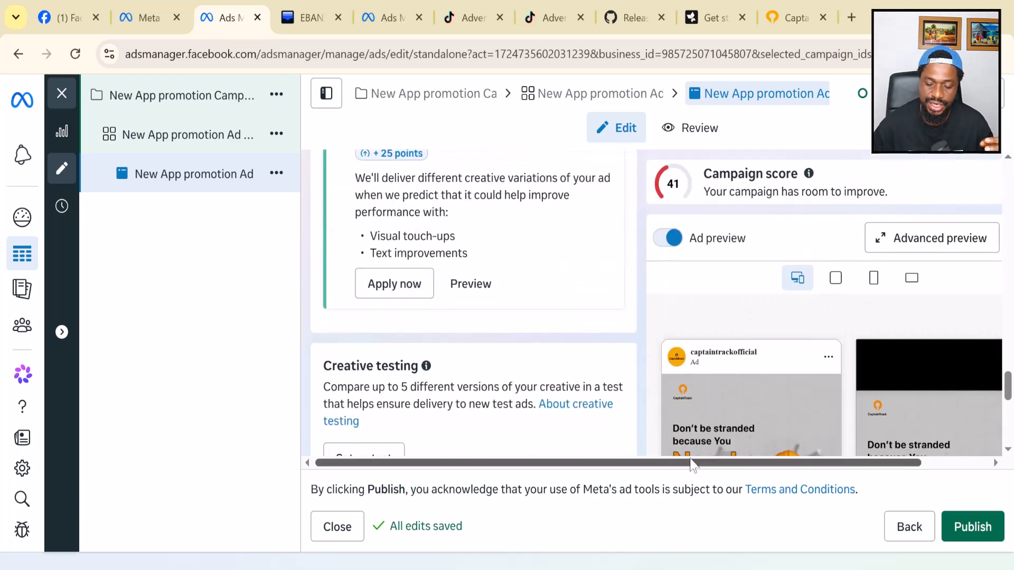
drag(692, 465, 783, 474)
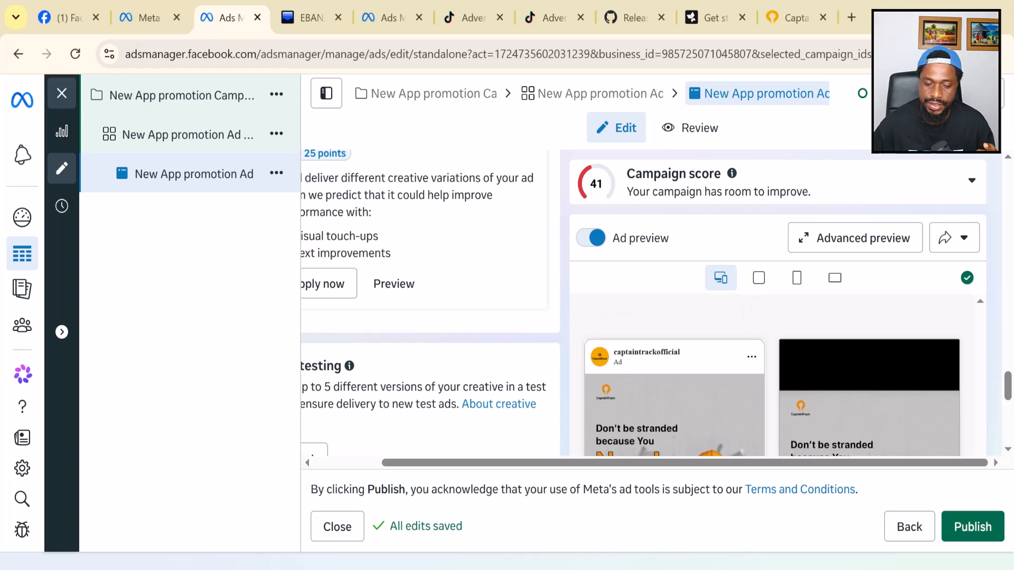
drag(456, 463, 383, 465)
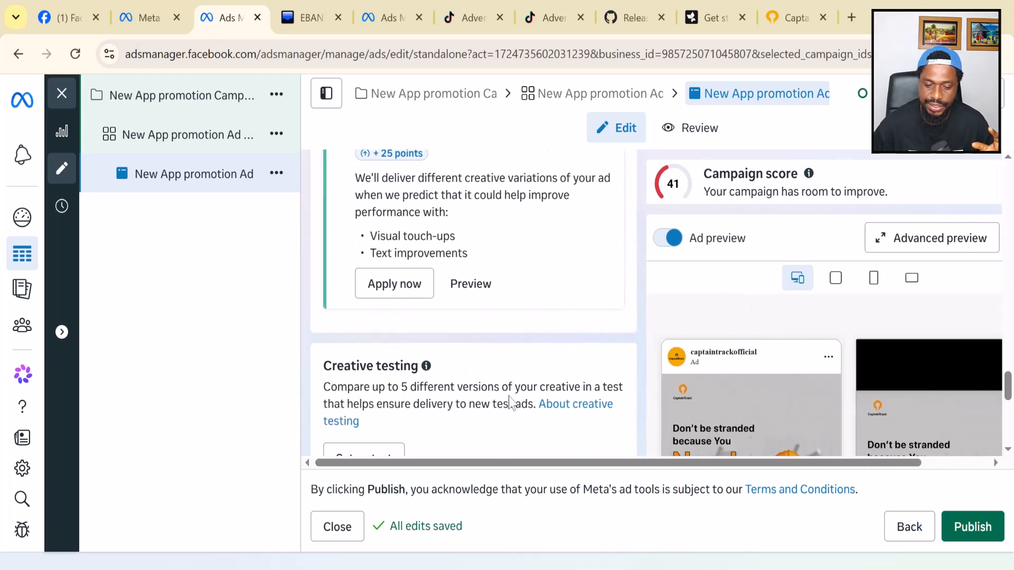
- Add a "Use app" call to action to the selected post and update the post
scroll(493, 332, up, 8)
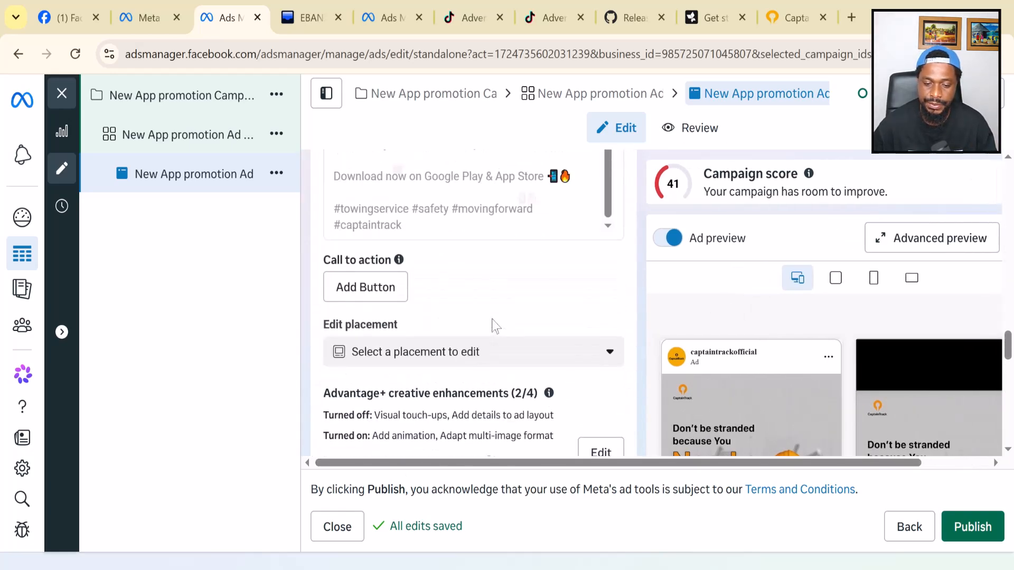
click(368, 296)
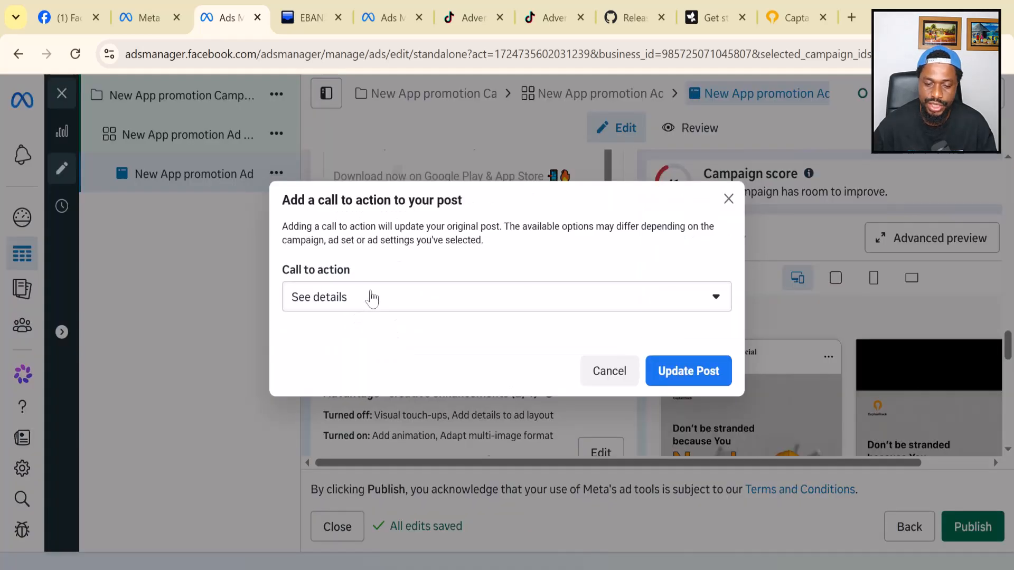
click(496, 306)
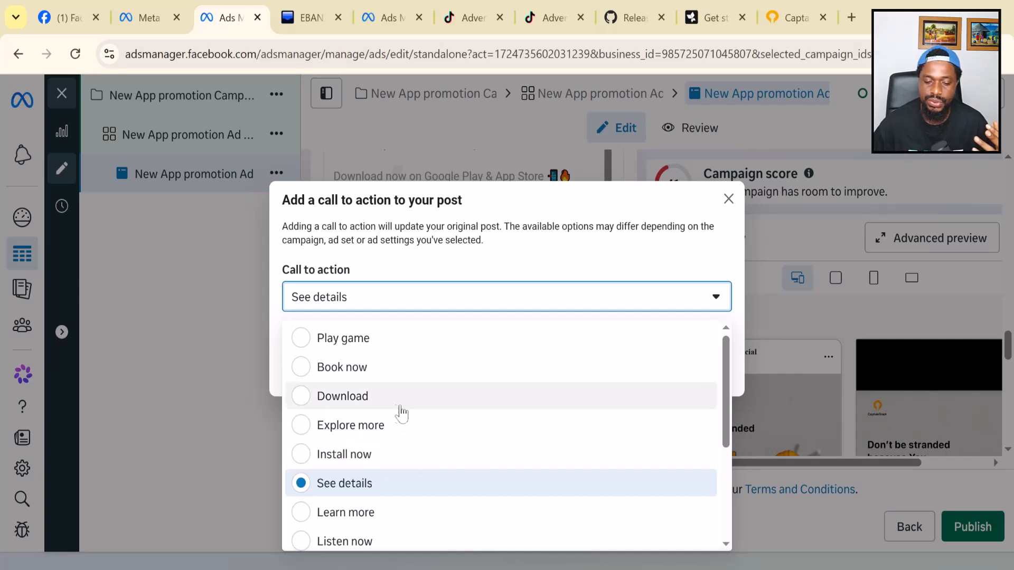
scroll(401, 413, down, 3)
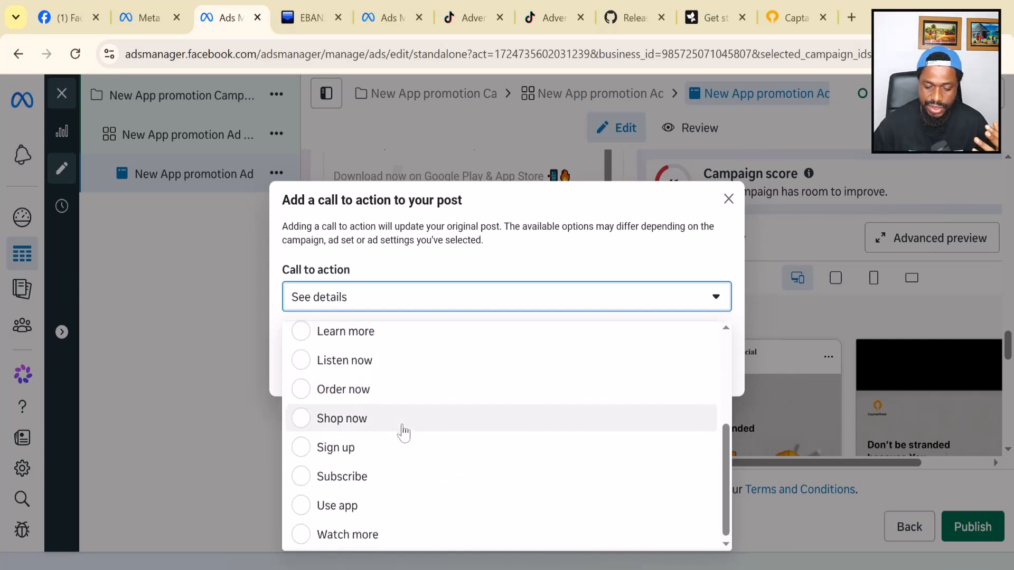
click(310, 512)
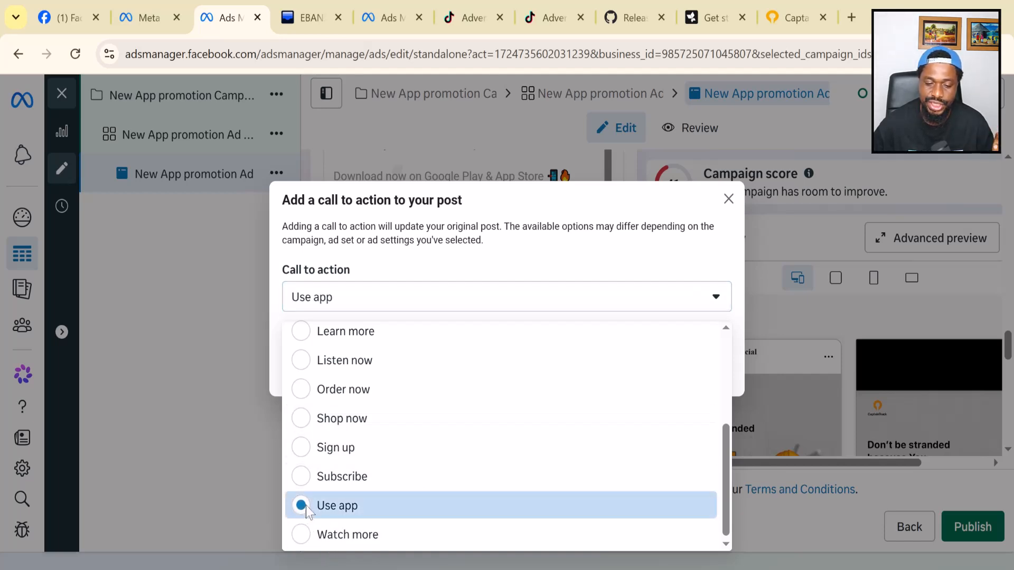
click(685, 376)
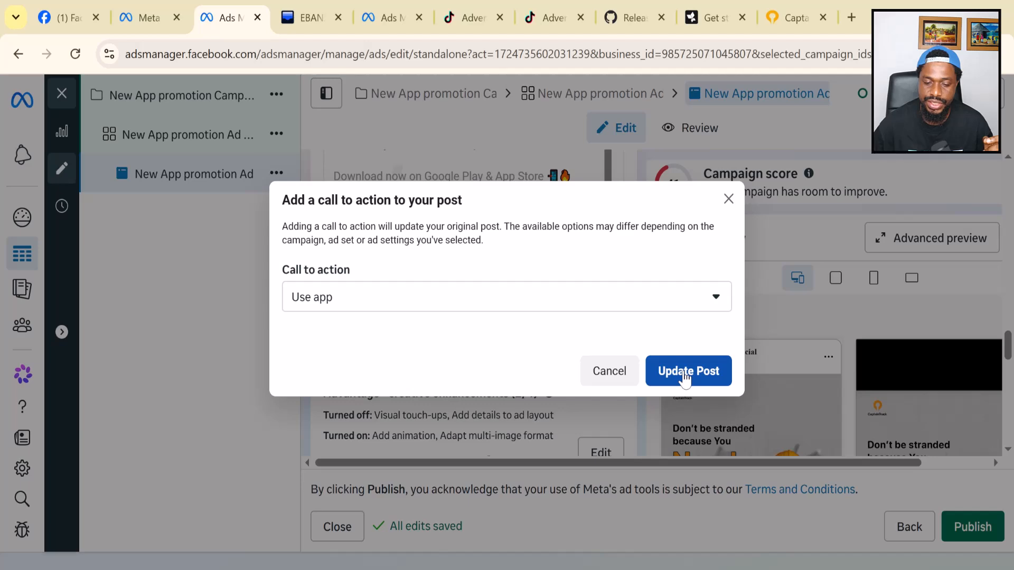
click(685, 376)
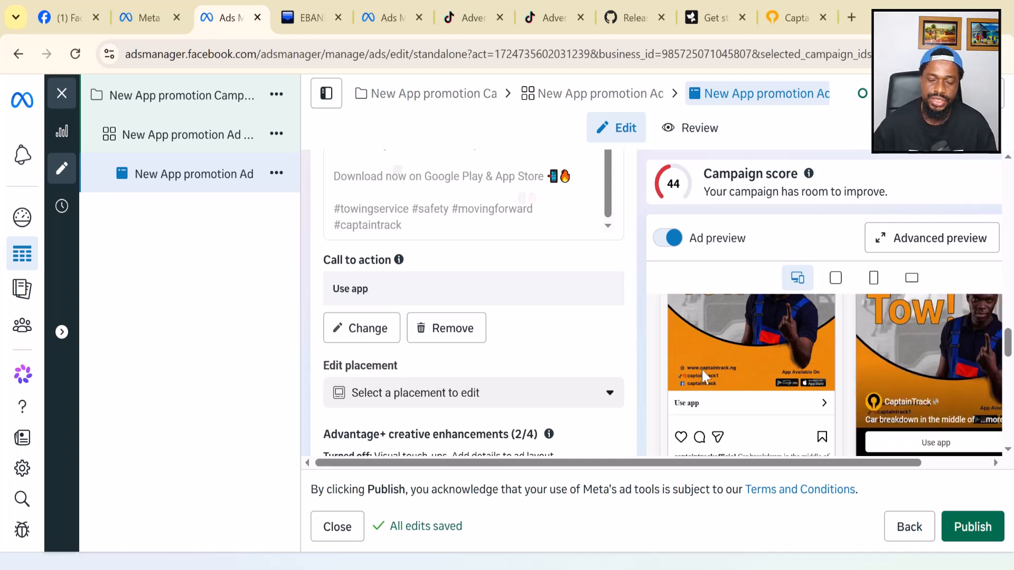
- Check how the call-to-action button appears in the ad preview variations for the different placements
drag(885, 464, 973, 466)
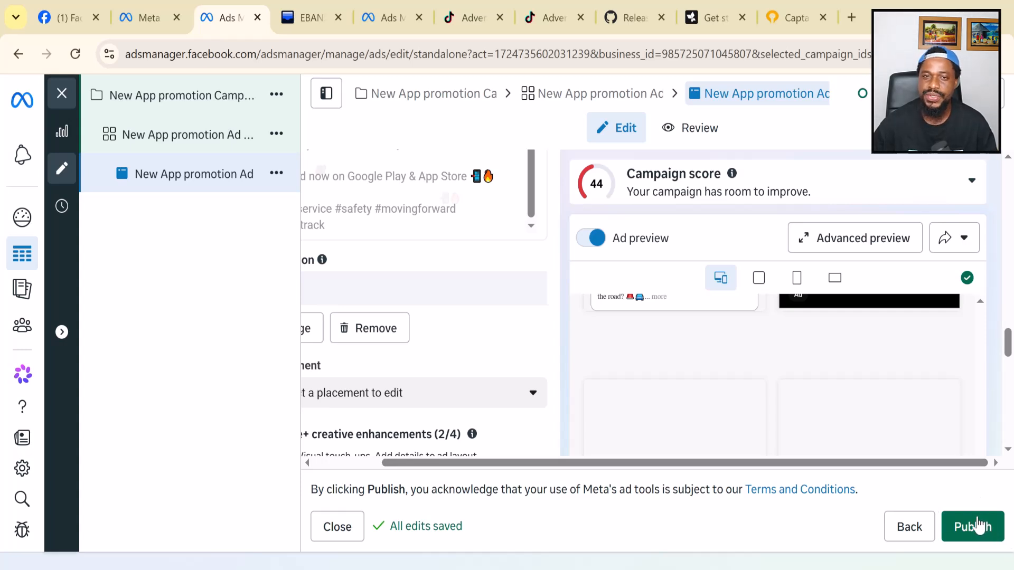
scroll(863, 337, down, 2)
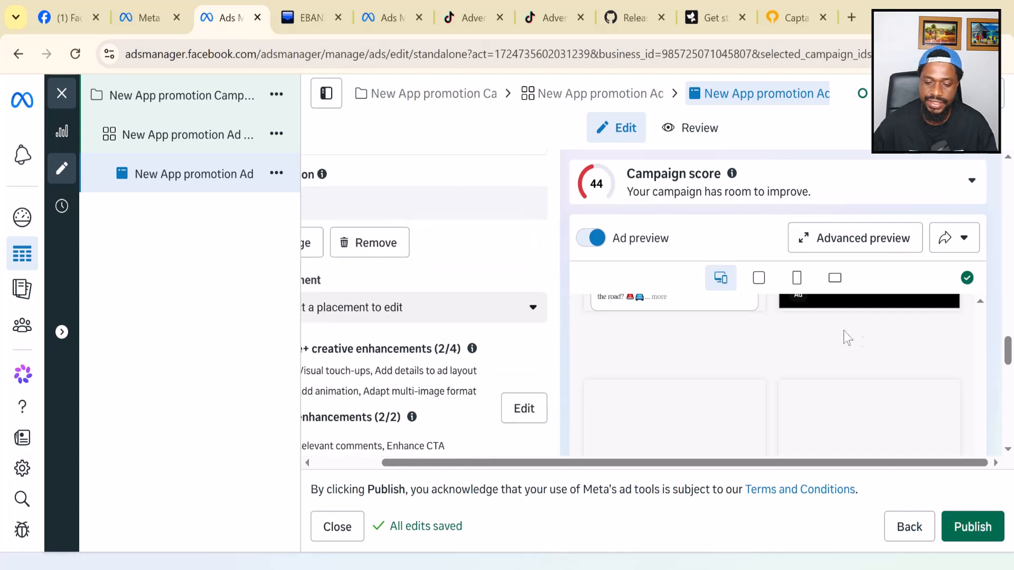
scroll(720, 296, down, 5)
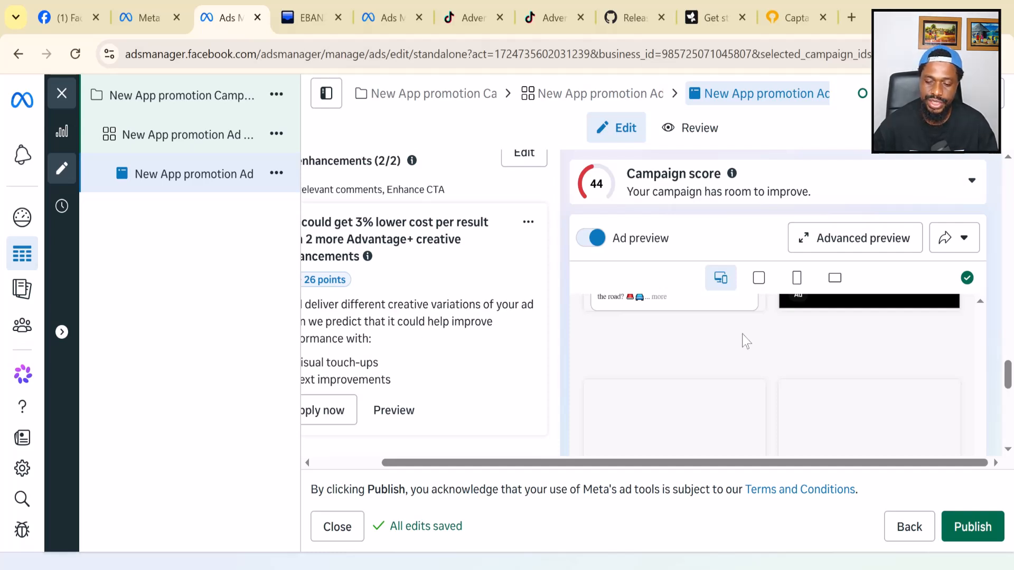
scroll(744, 343, down, 10)
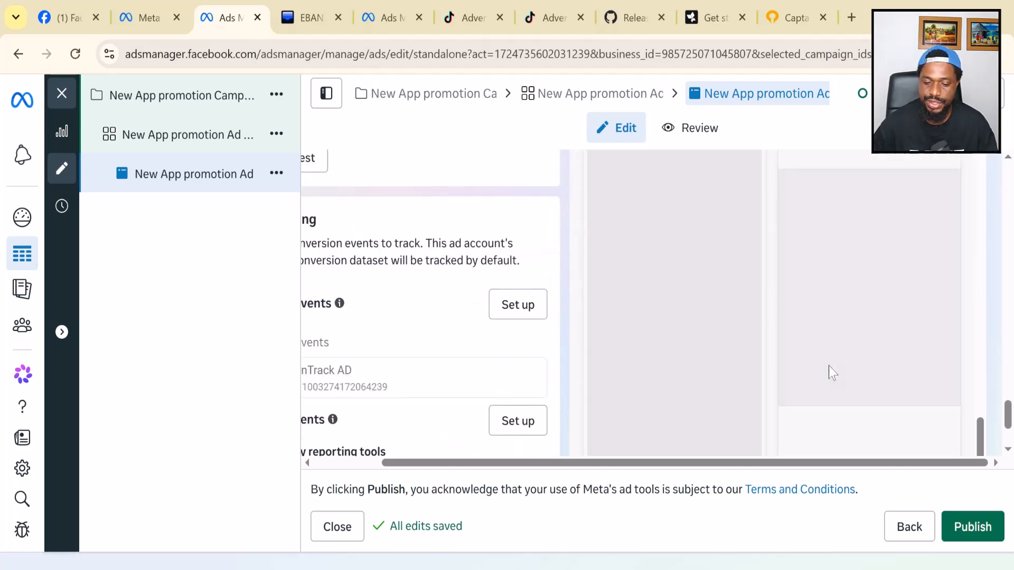
scroll(827, 364, down, 2)
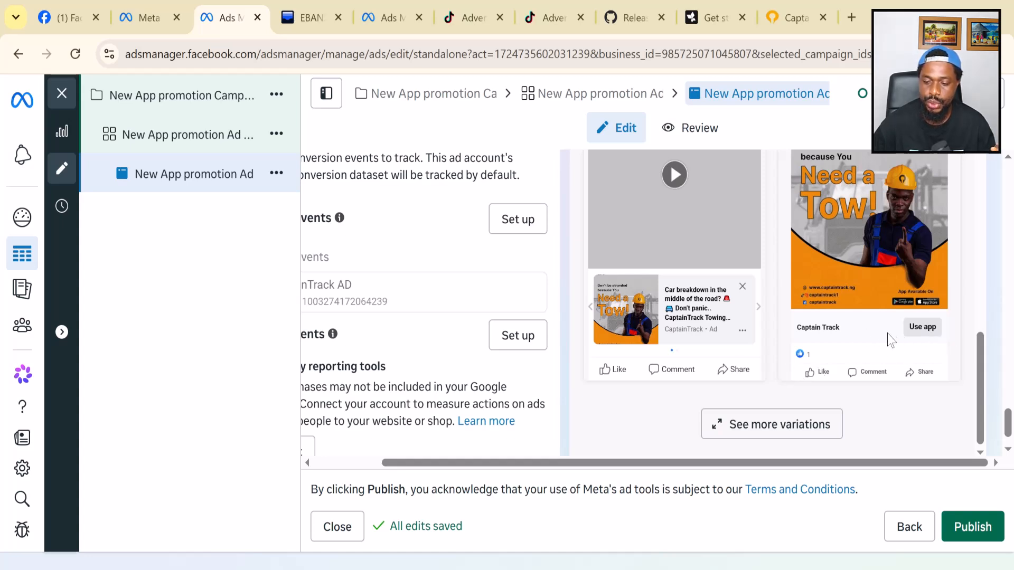
scroll(808, 338, down, 1)
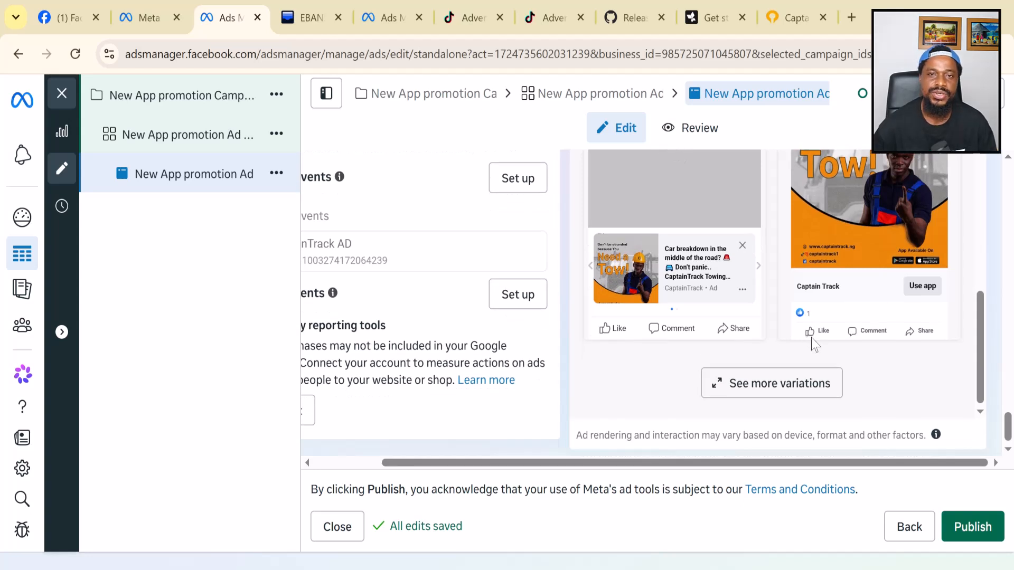